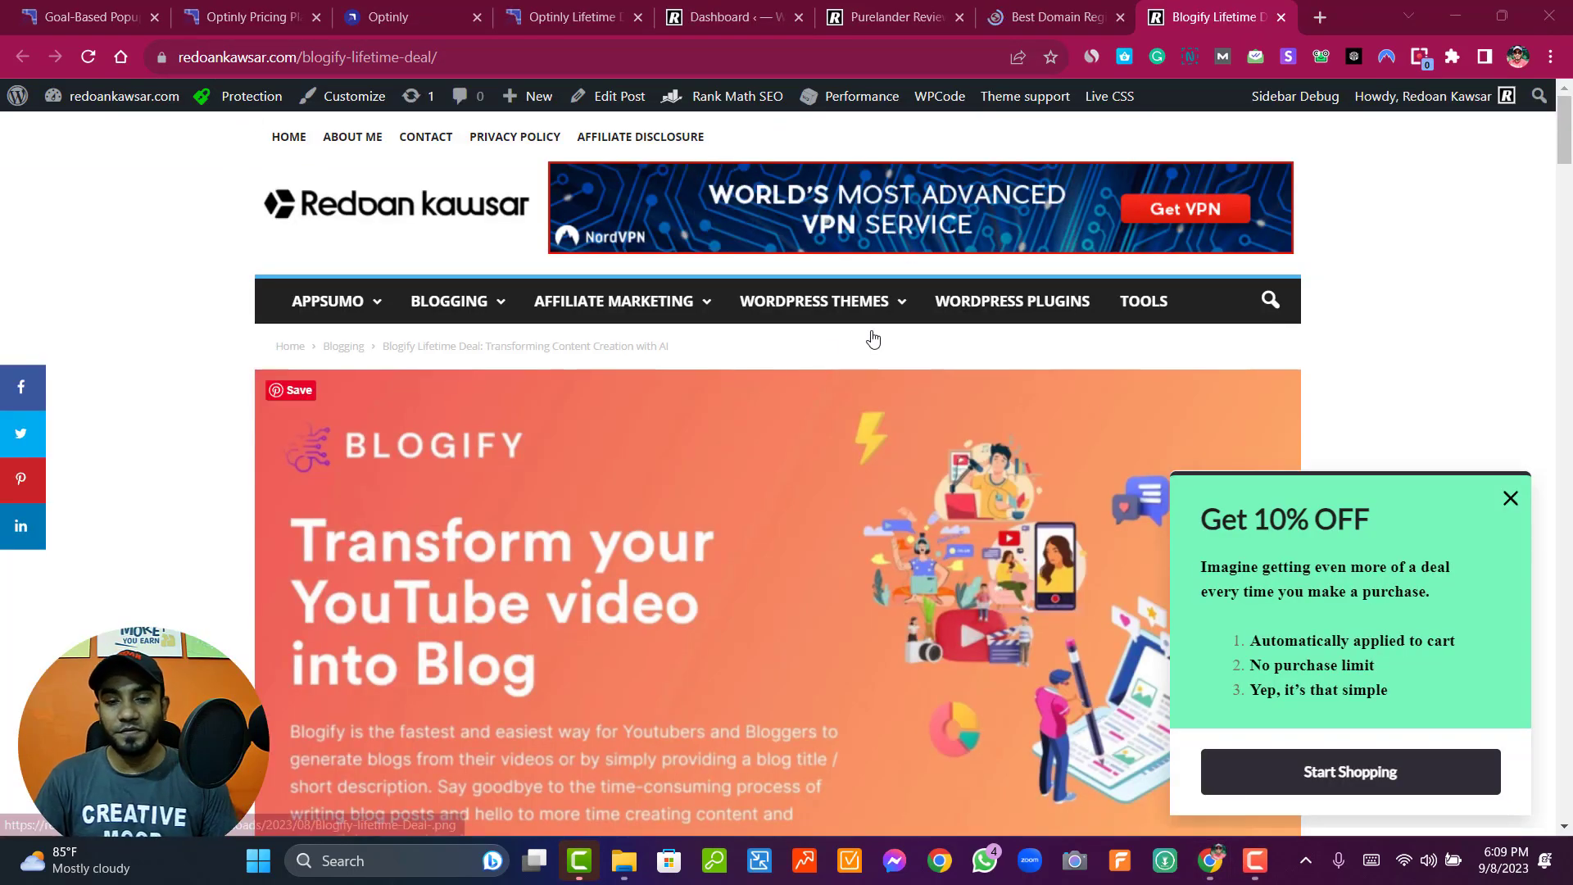
- Examine how the 10% OFF coupon popup behaves while browsing through the Blogify Lifetime Deal article
scroll(713, 208, "down", 5)
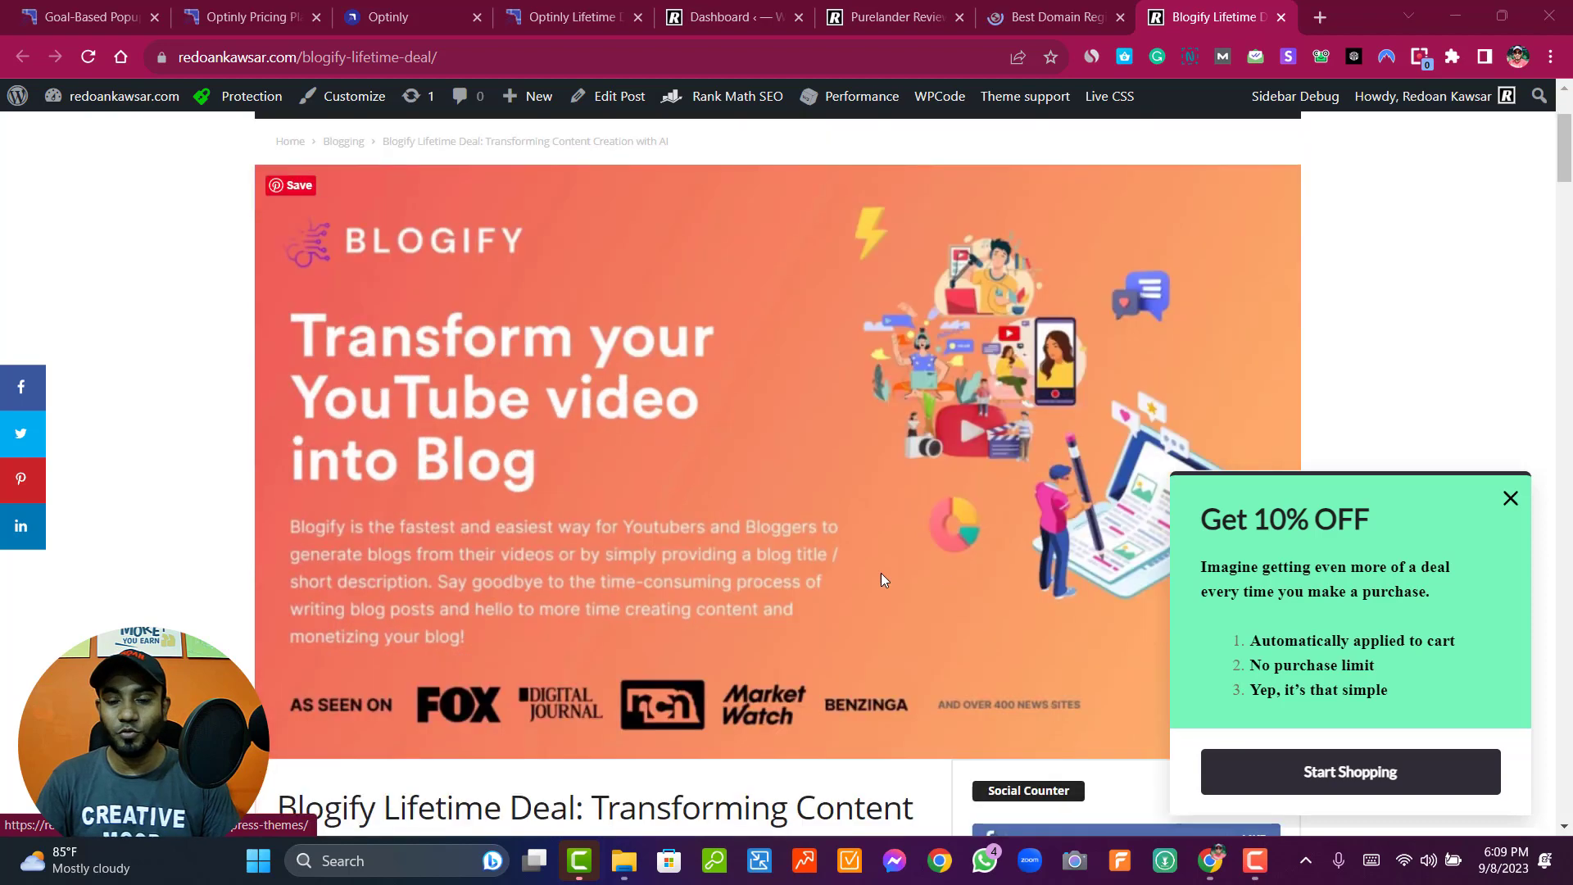
scroll(1413, 623, "down", 6)
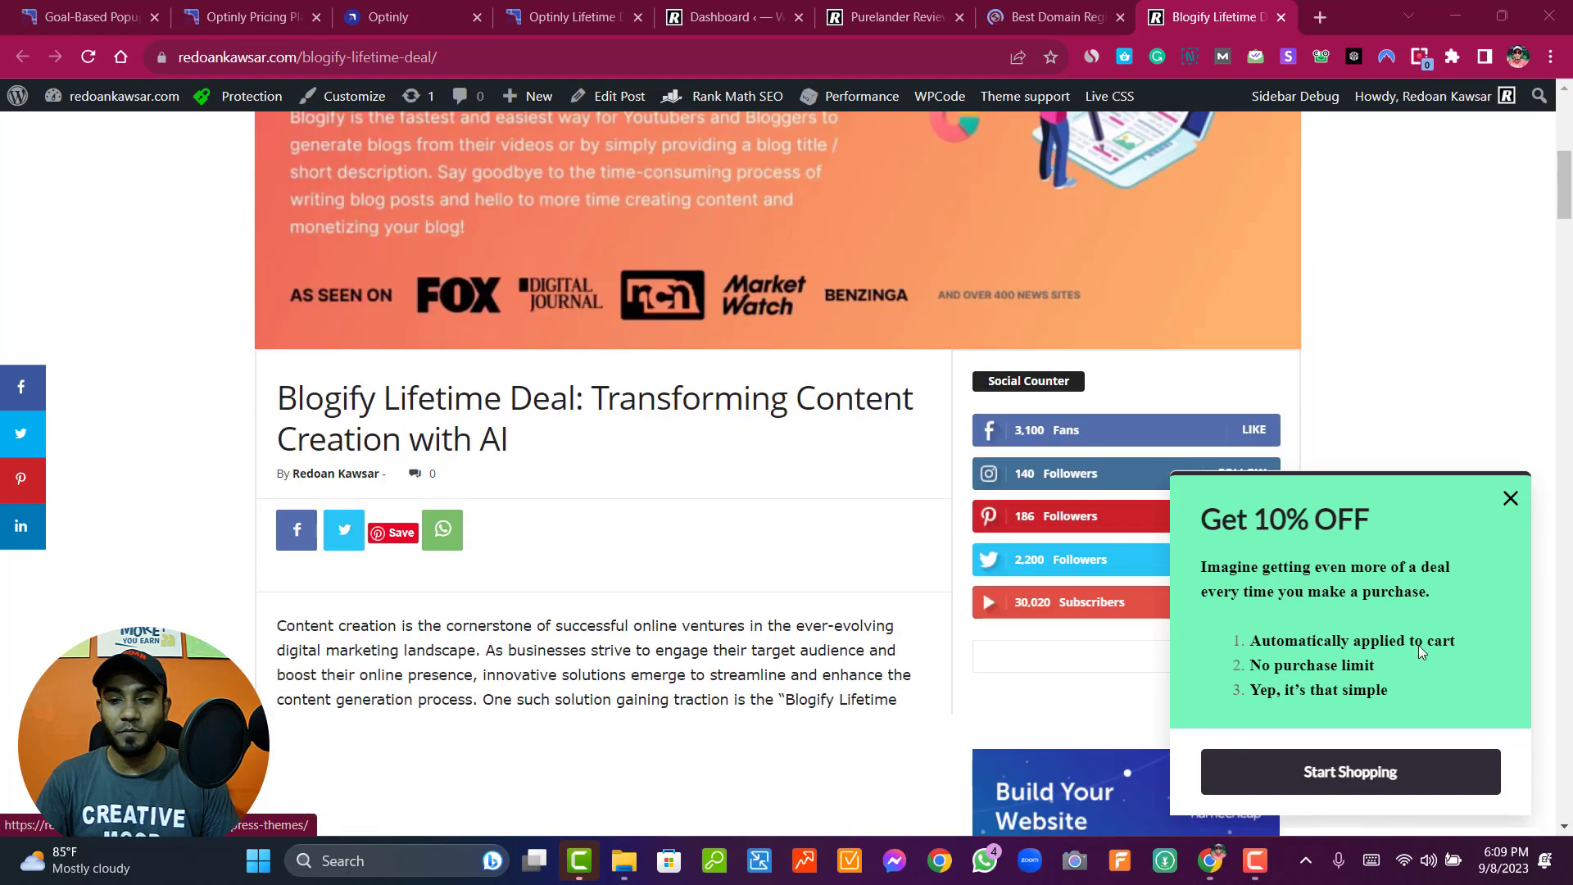
scroll(721, 626, "down", 3)
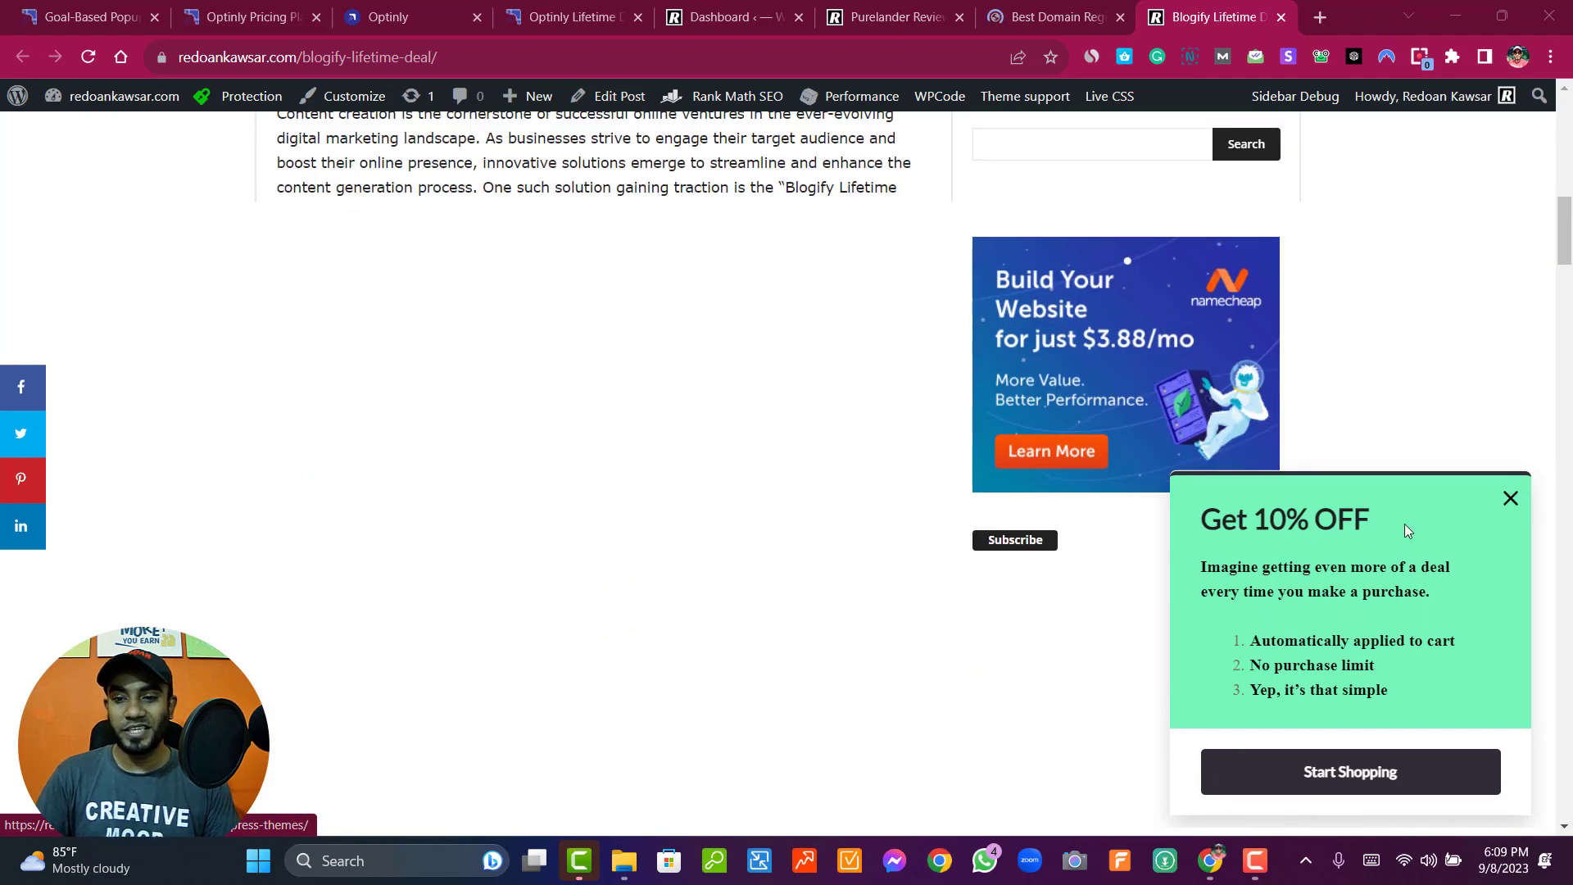
scroll(868, 652, "down", 4)
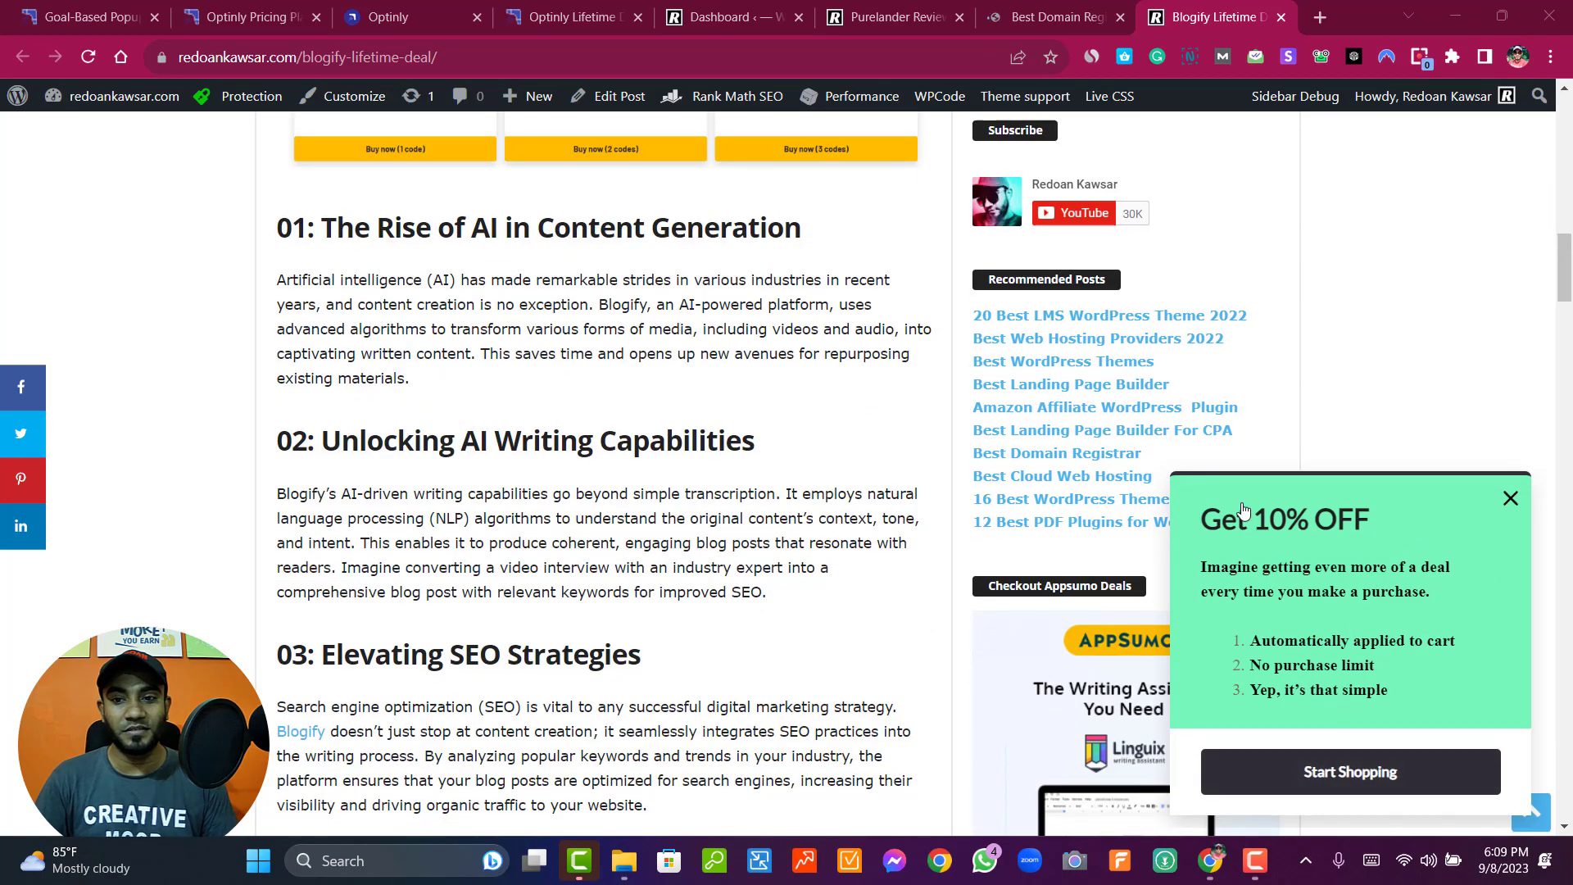
scroll(764, 649, "down", 13)
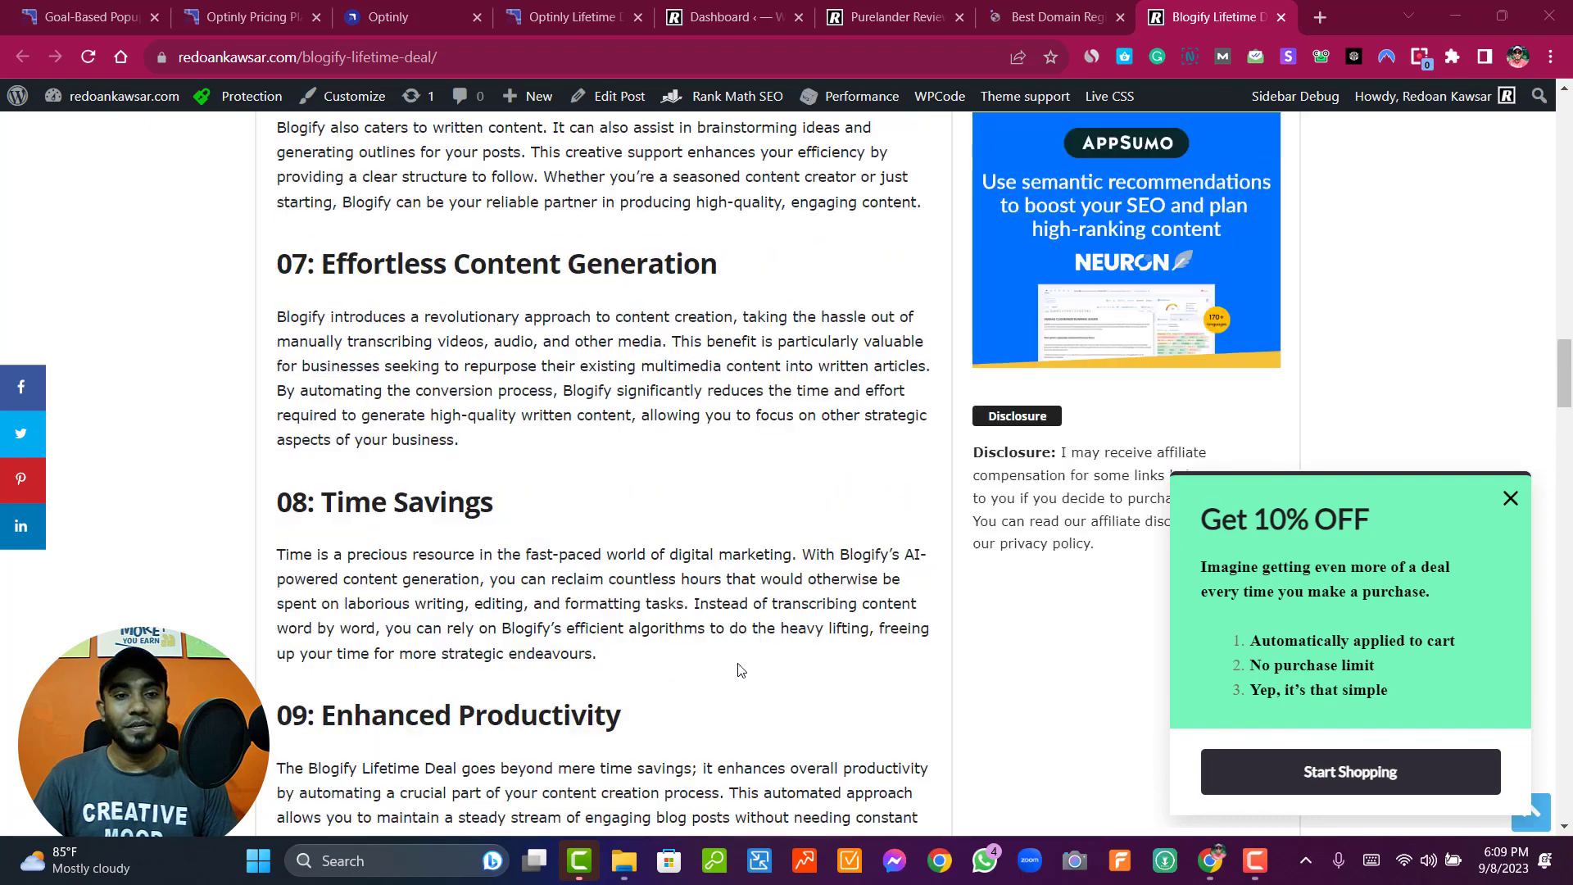
scroll(593, 629, "up", 10)
scroll(593, 629, "up", 20)
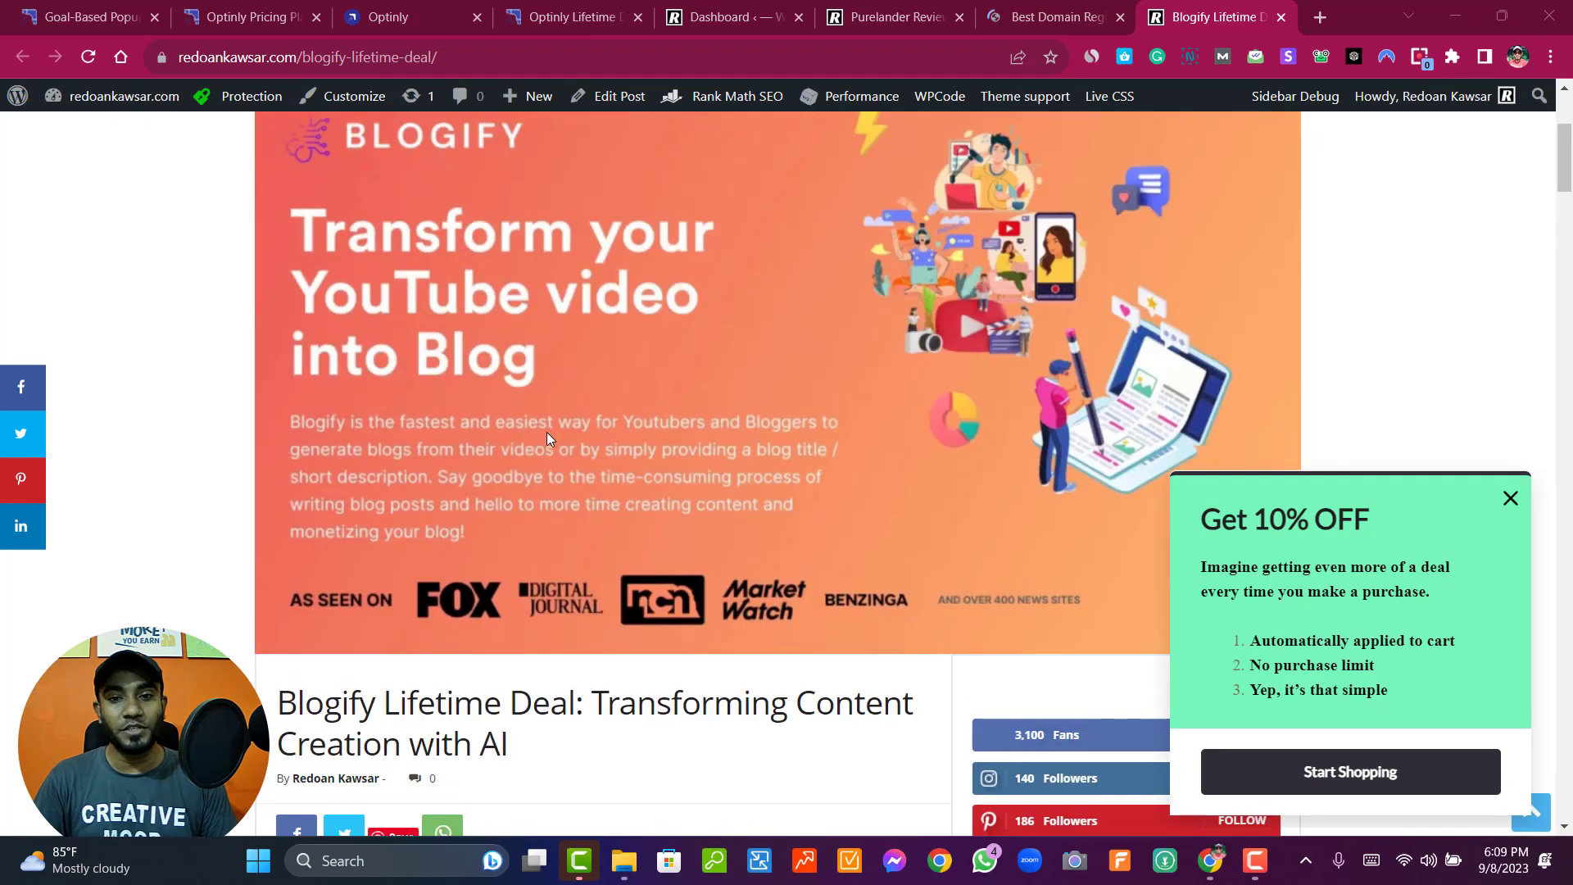
scroll(811, 606, "down", 6)
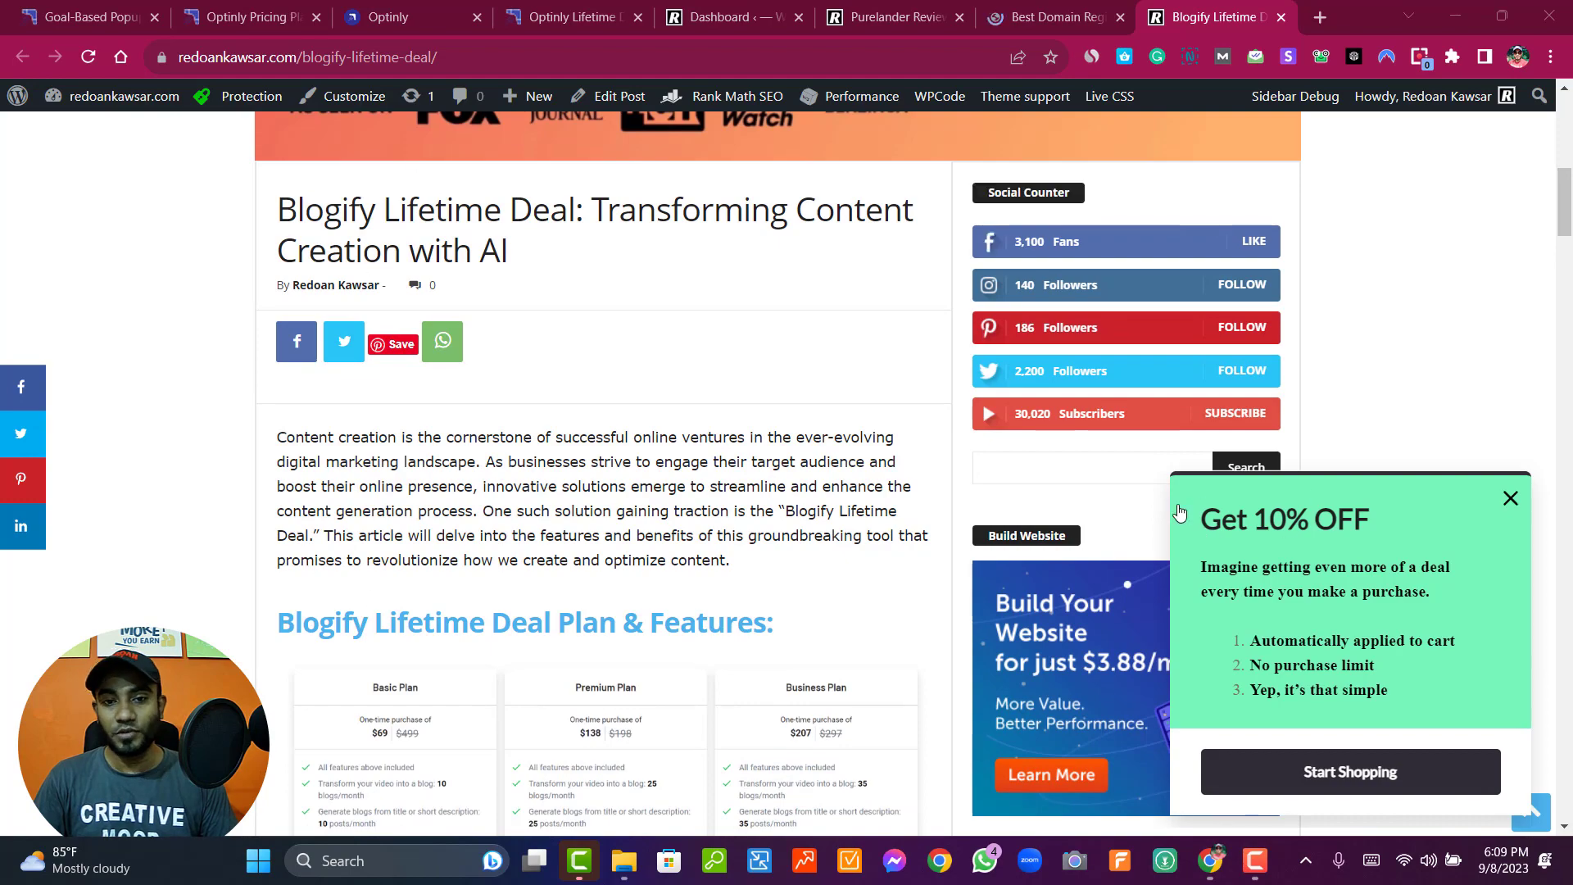
scroll(786, 600, "down", 16)
scroll(786, 600, "up", 10)
scroll(787, 600, "up", 12)
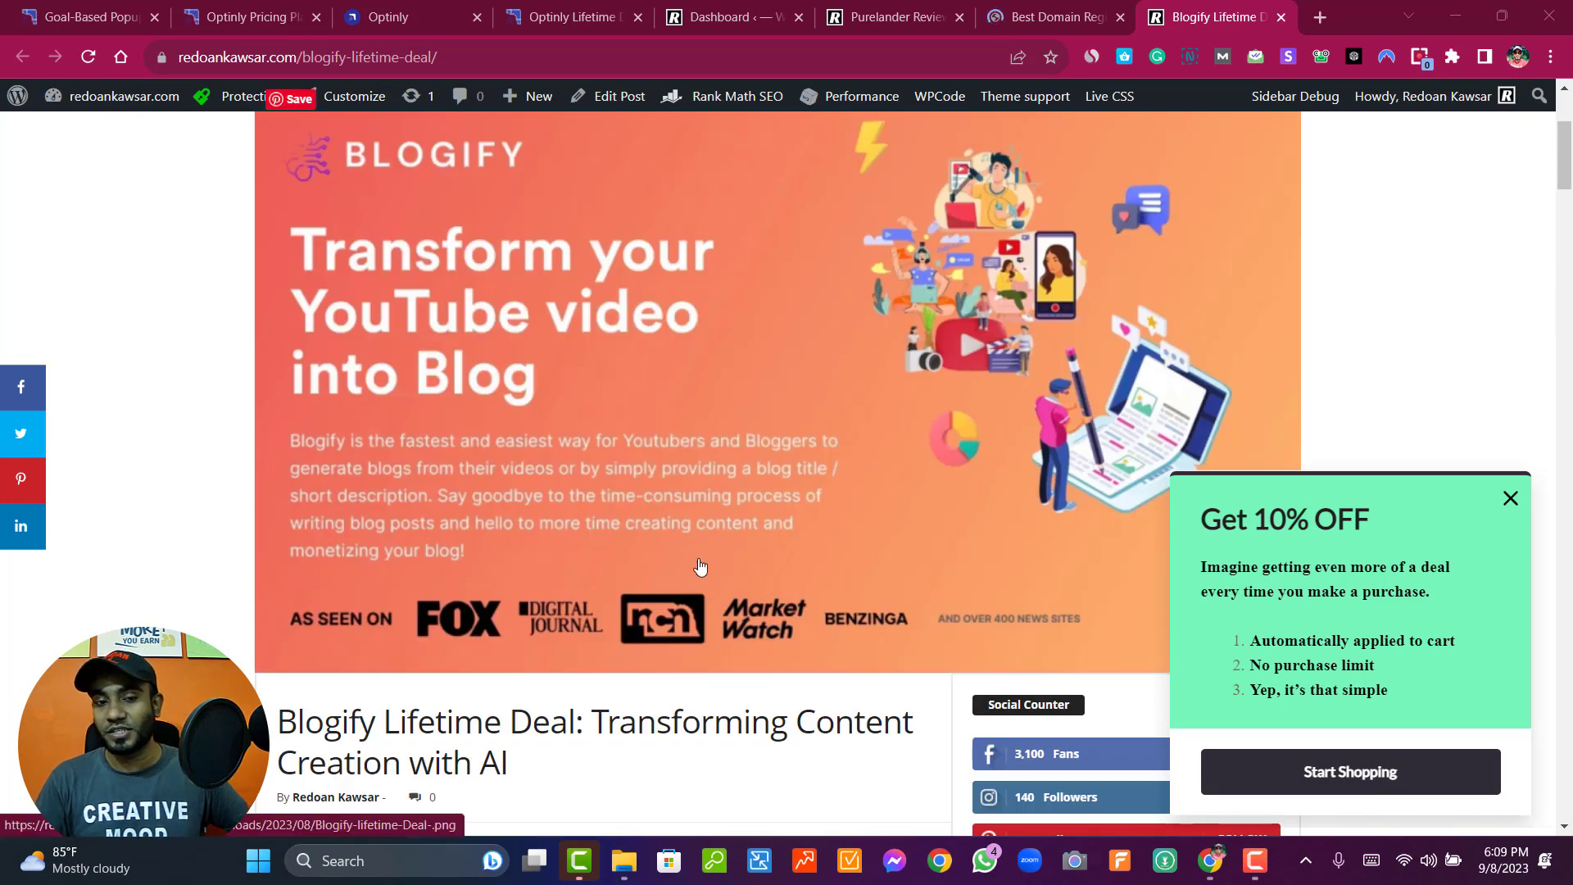
scroll(895, 580, "up", 3)
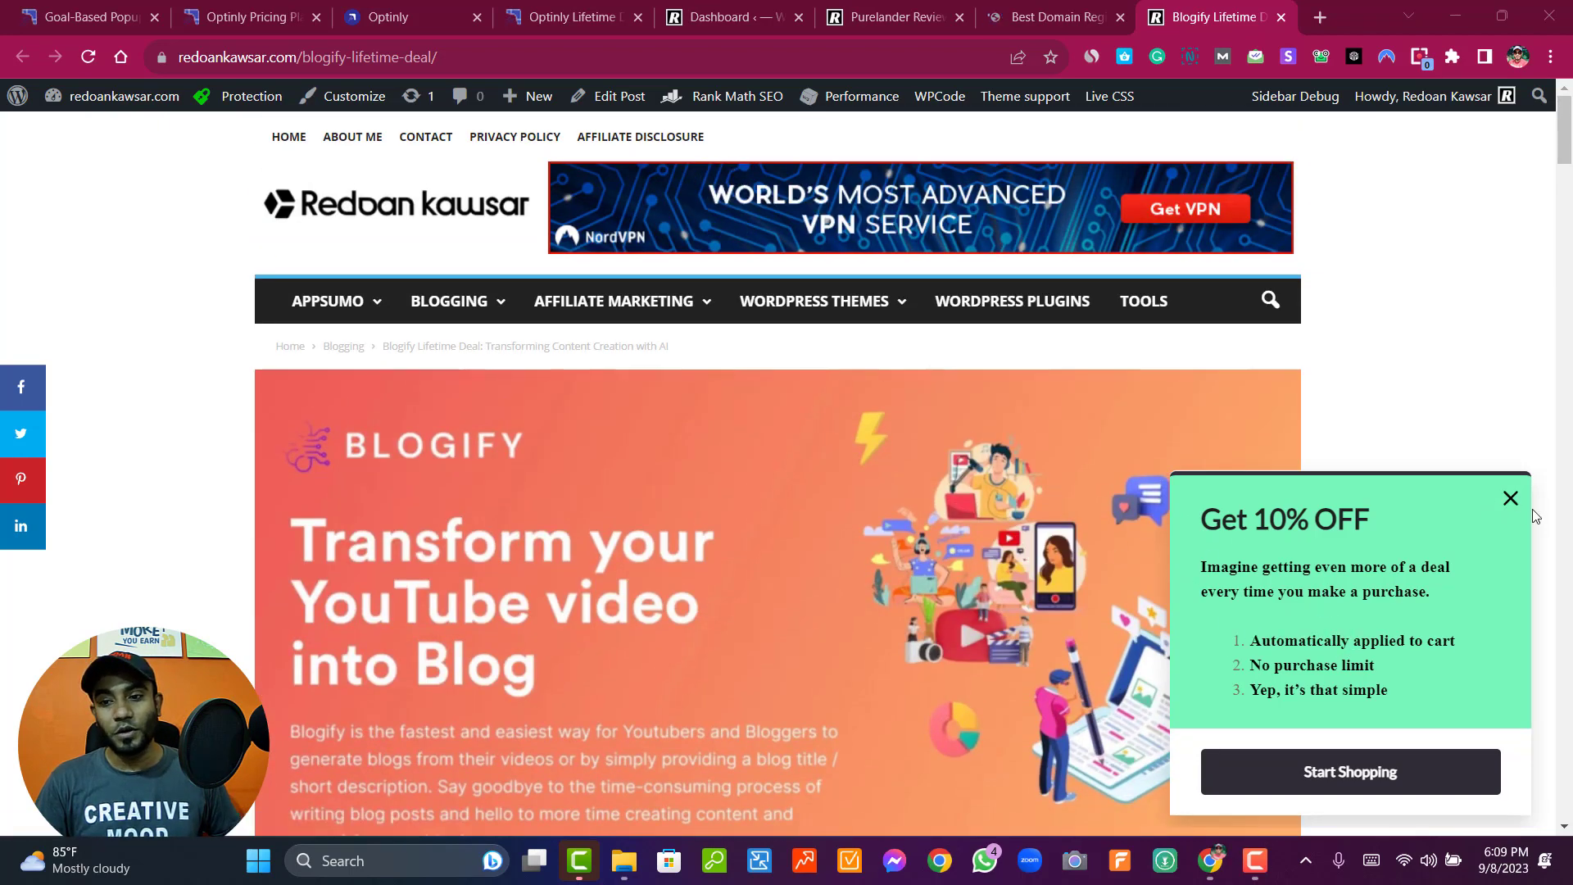
- Dismiss the coupon popup on the Blogify article and check the popup on the Best Domain Registrar page
left_click(1510, 497)
scroll(1197, 541, "down", 20)
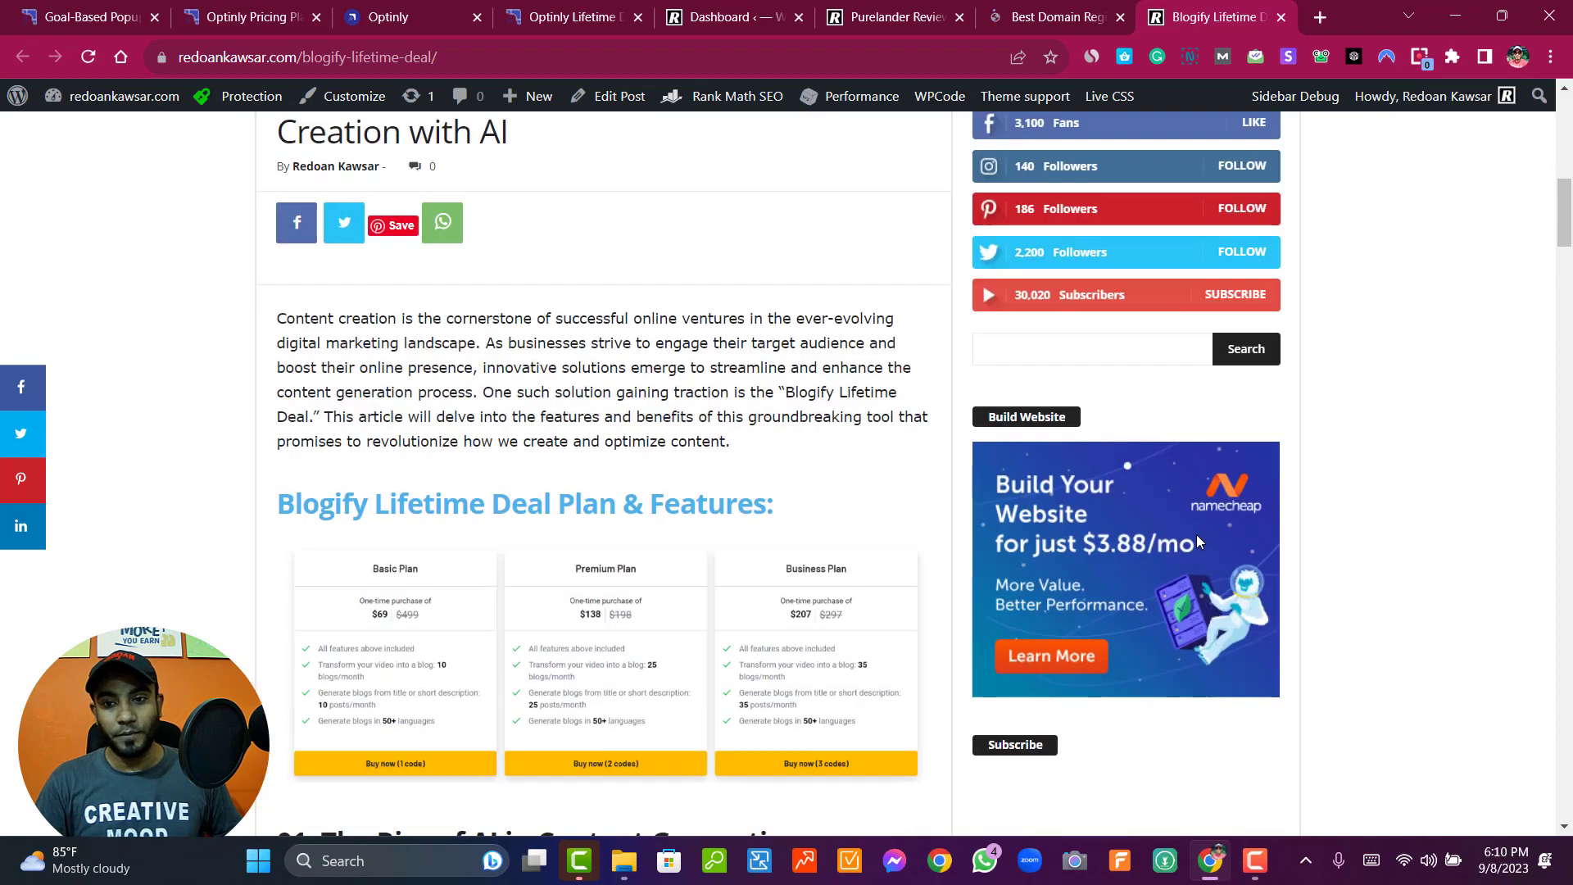
scroll(1196, 539, "down", 5)
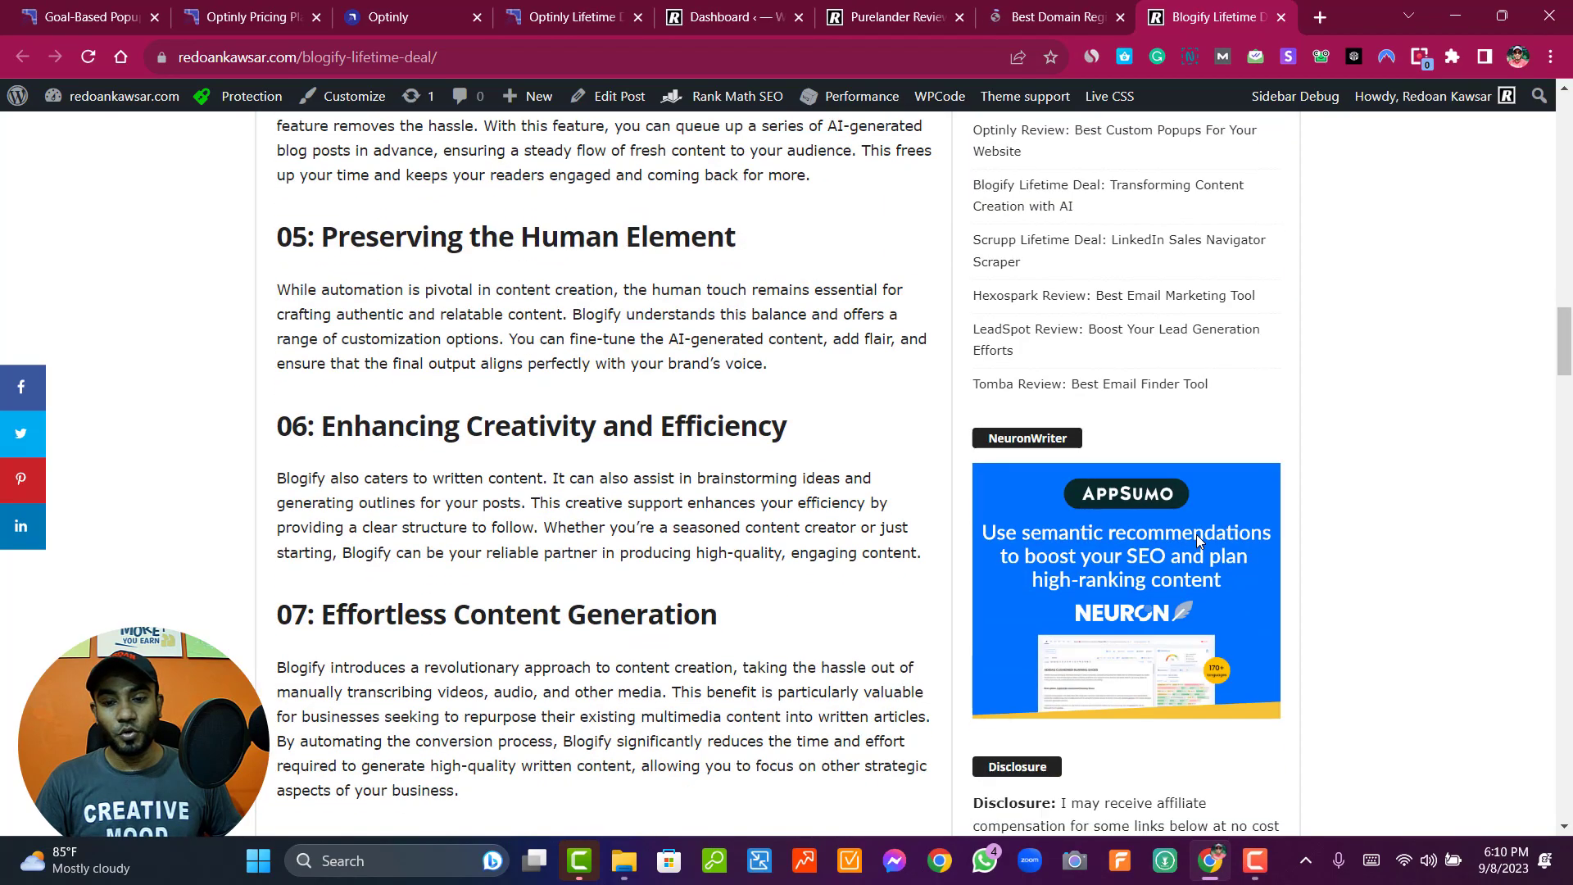
left_click(1055, 15)
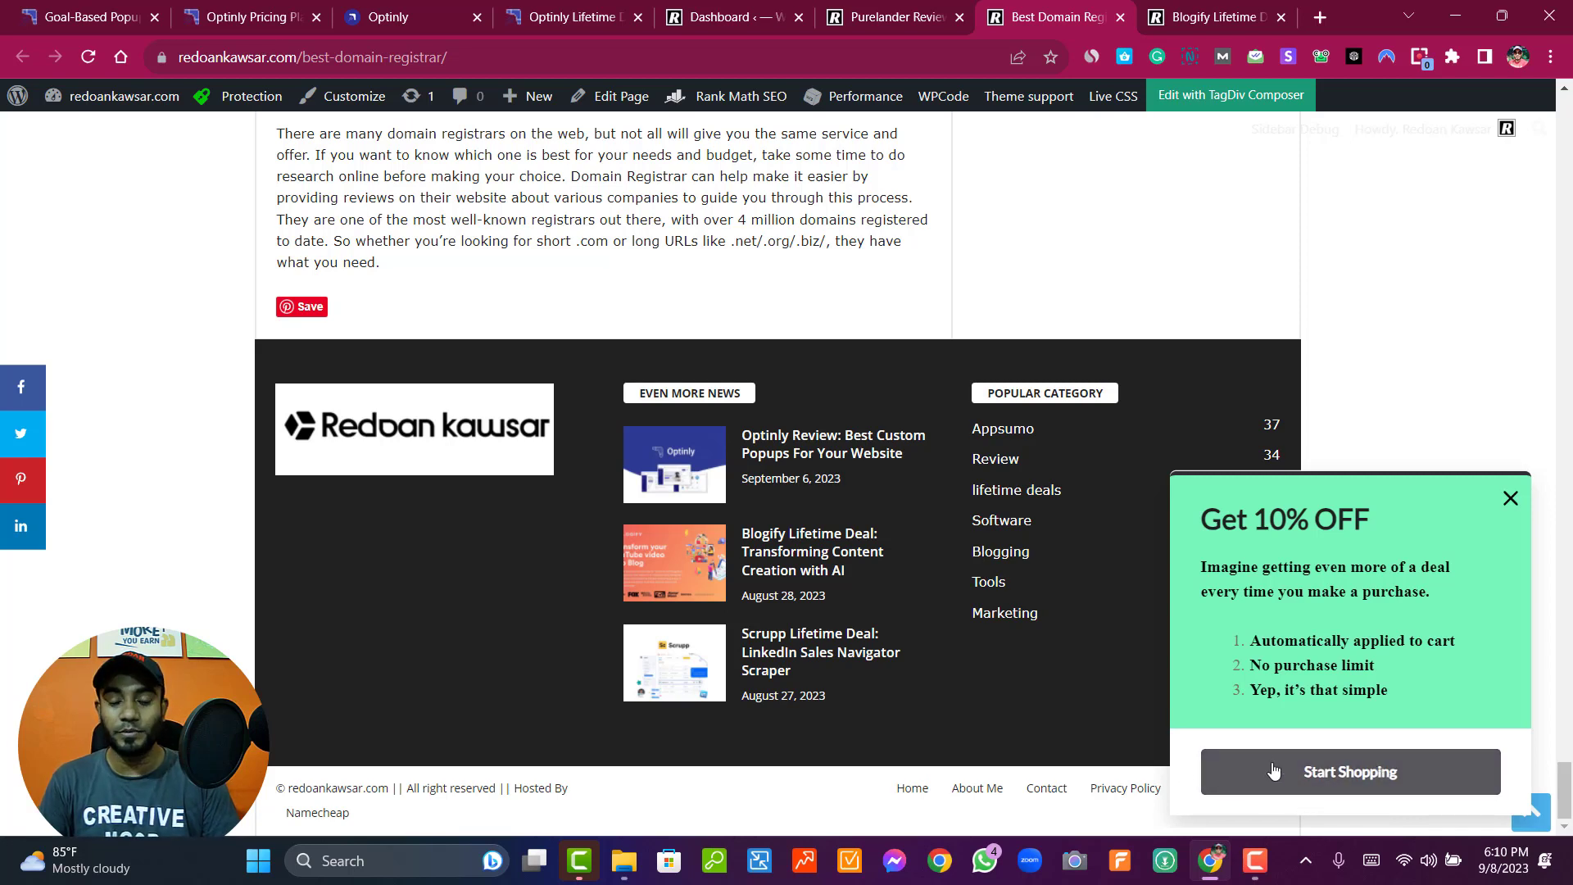
scroll(1104, 597, "up", 7)
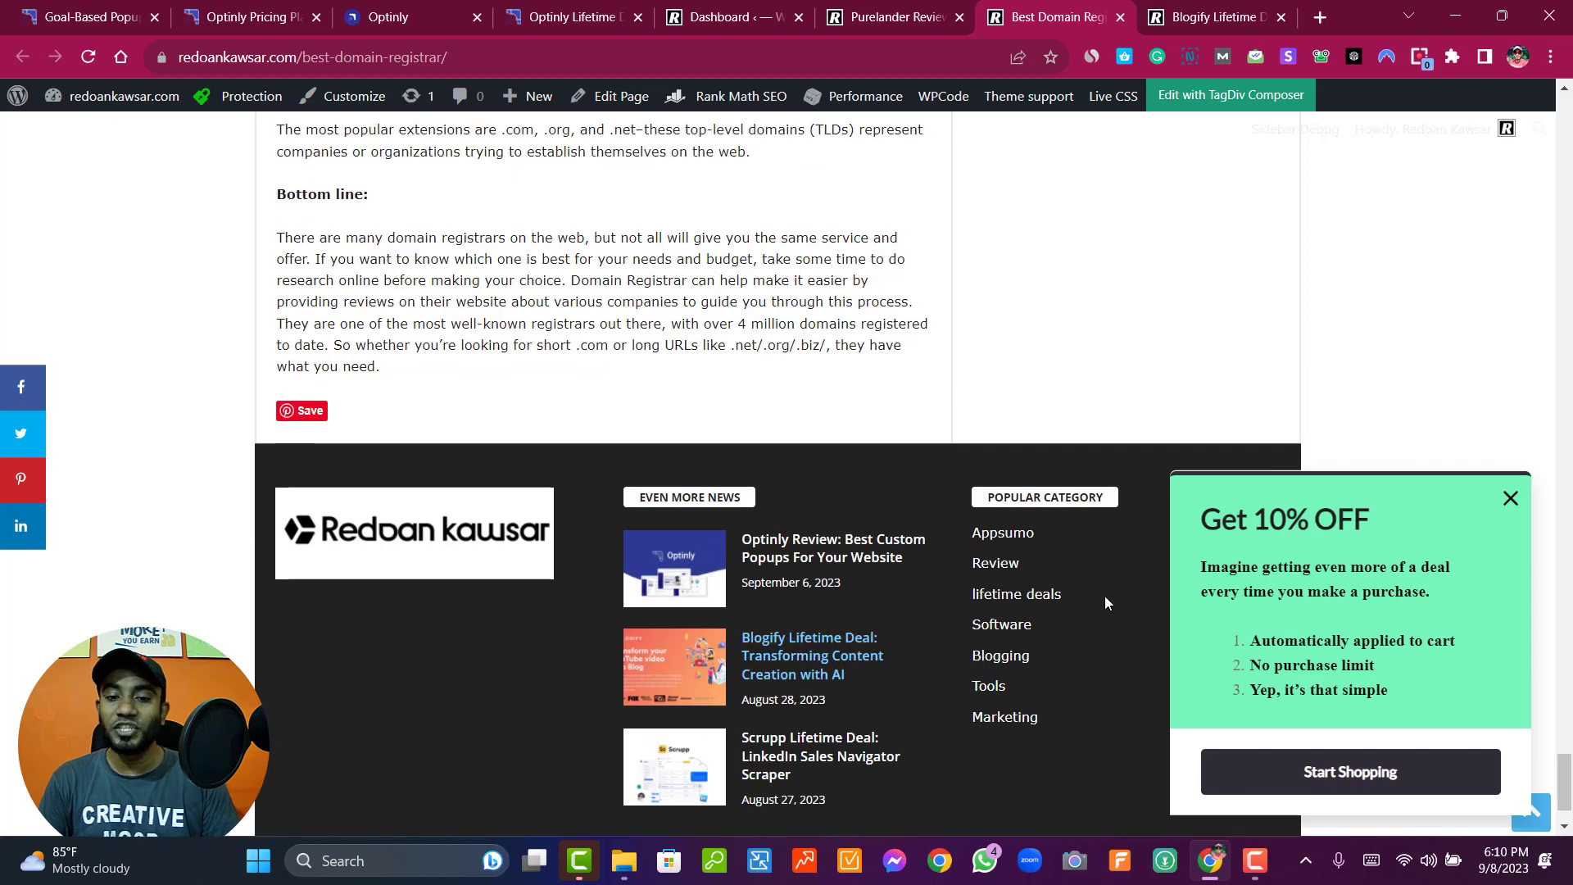
- Check the Optinly dashboard, then open the list of installed plugins in the site's WordPress admin
left_click(400, 6)
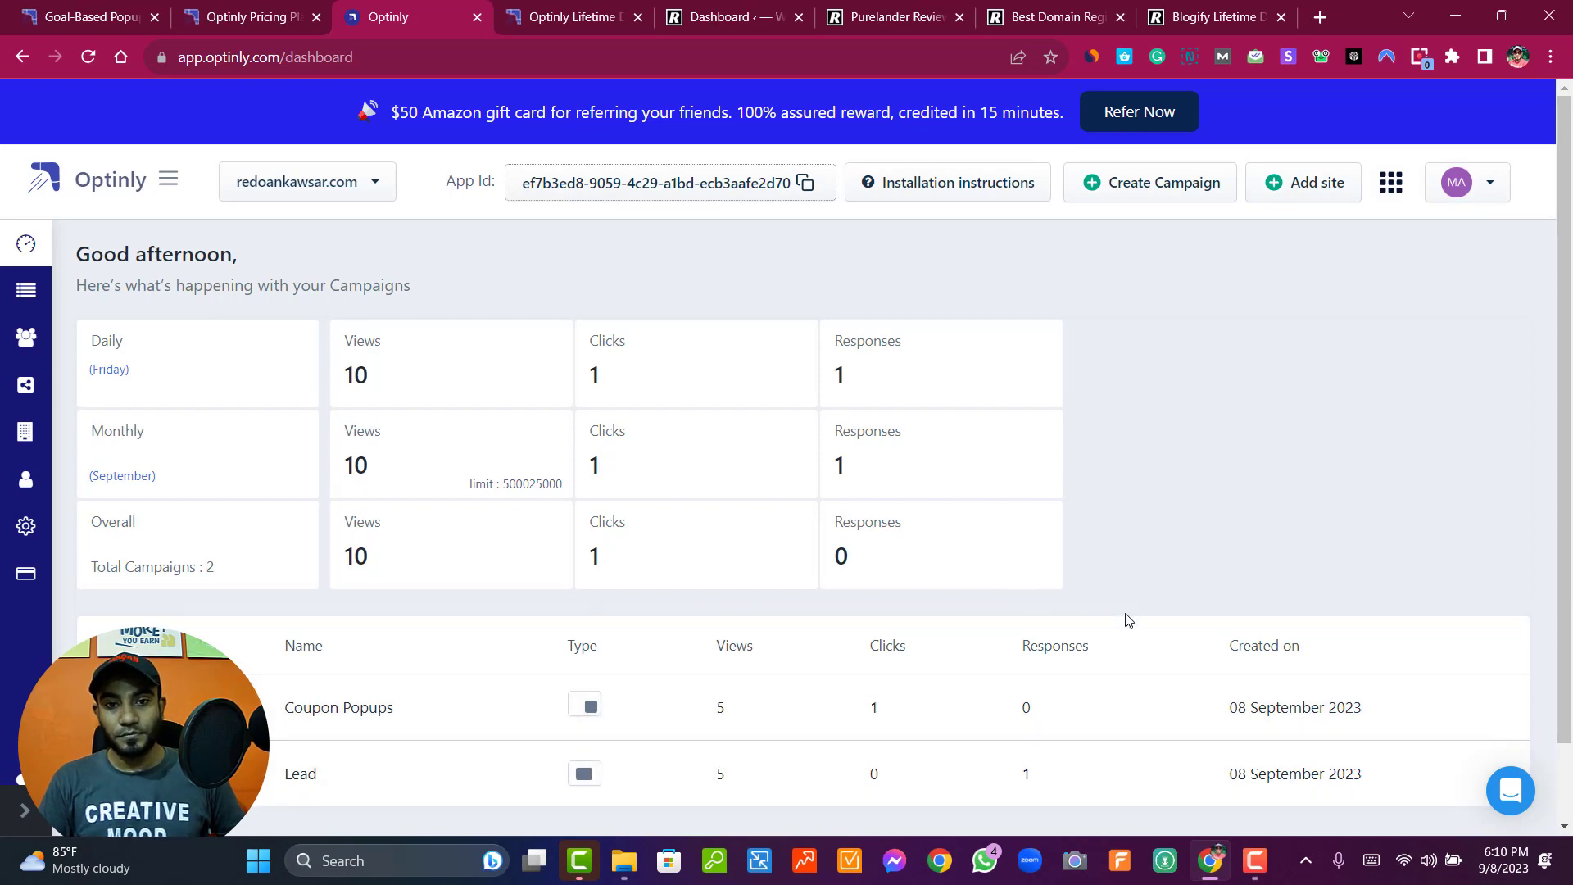
left_click(768, 12)
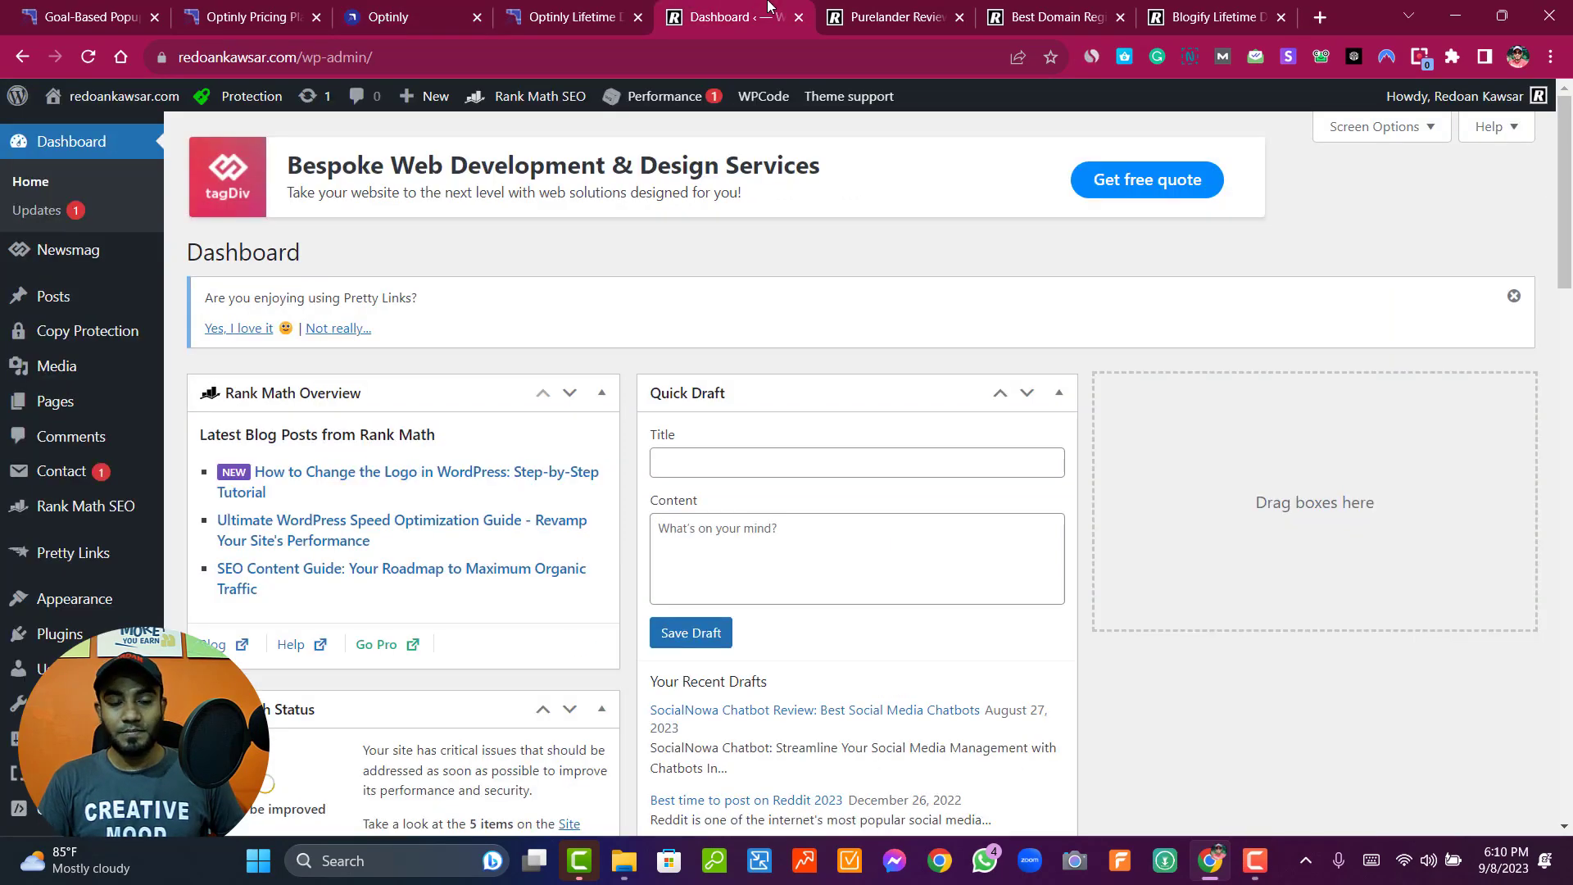
mouse_move(49, 646)
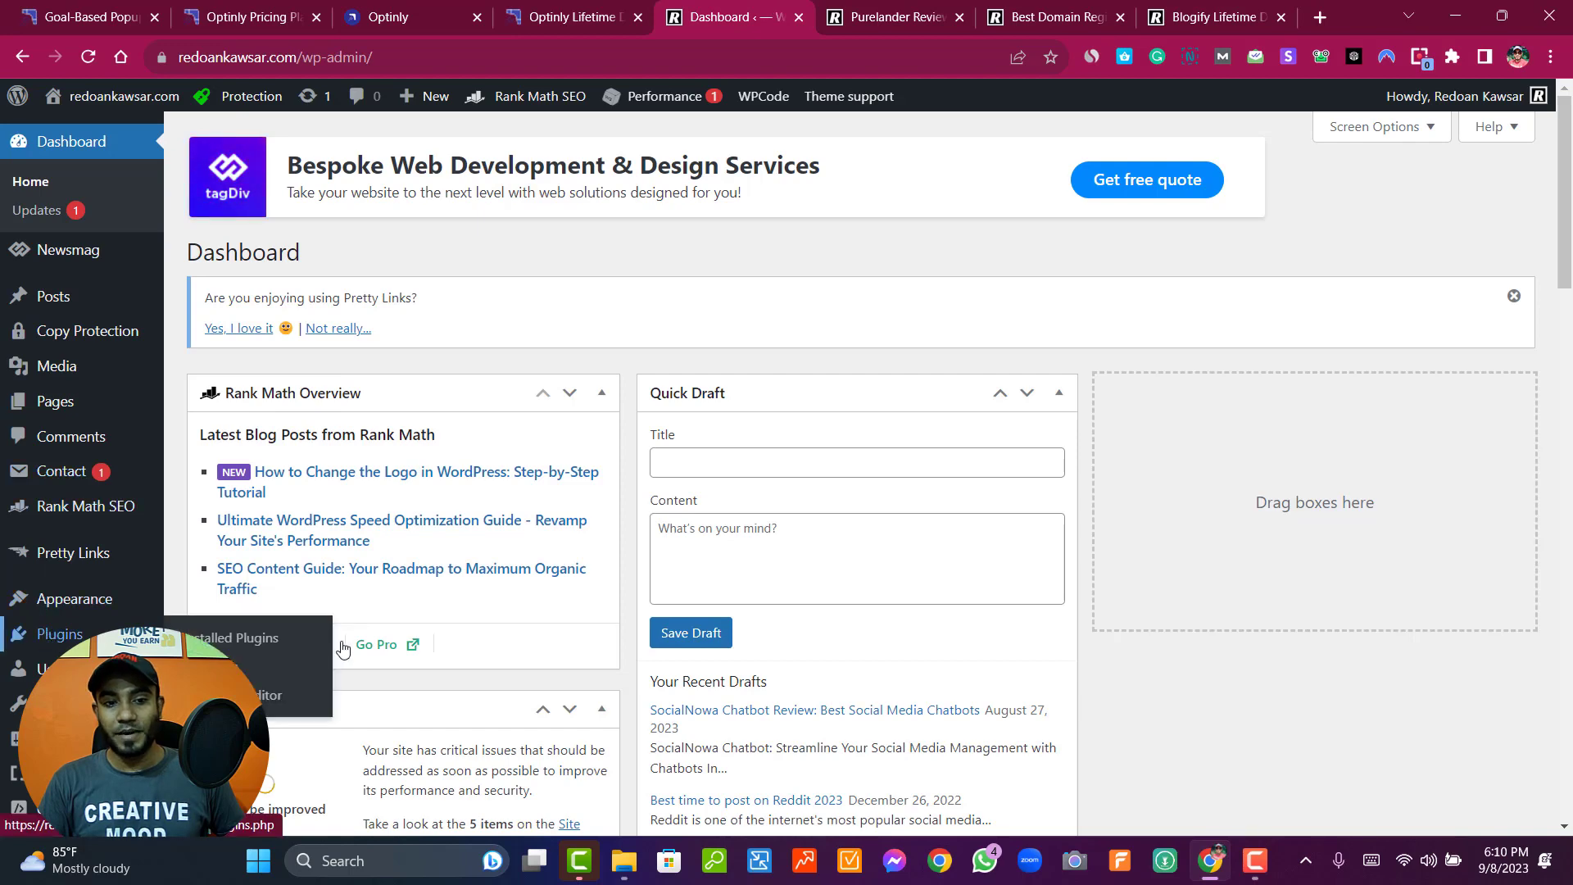
left_click(244, 640)
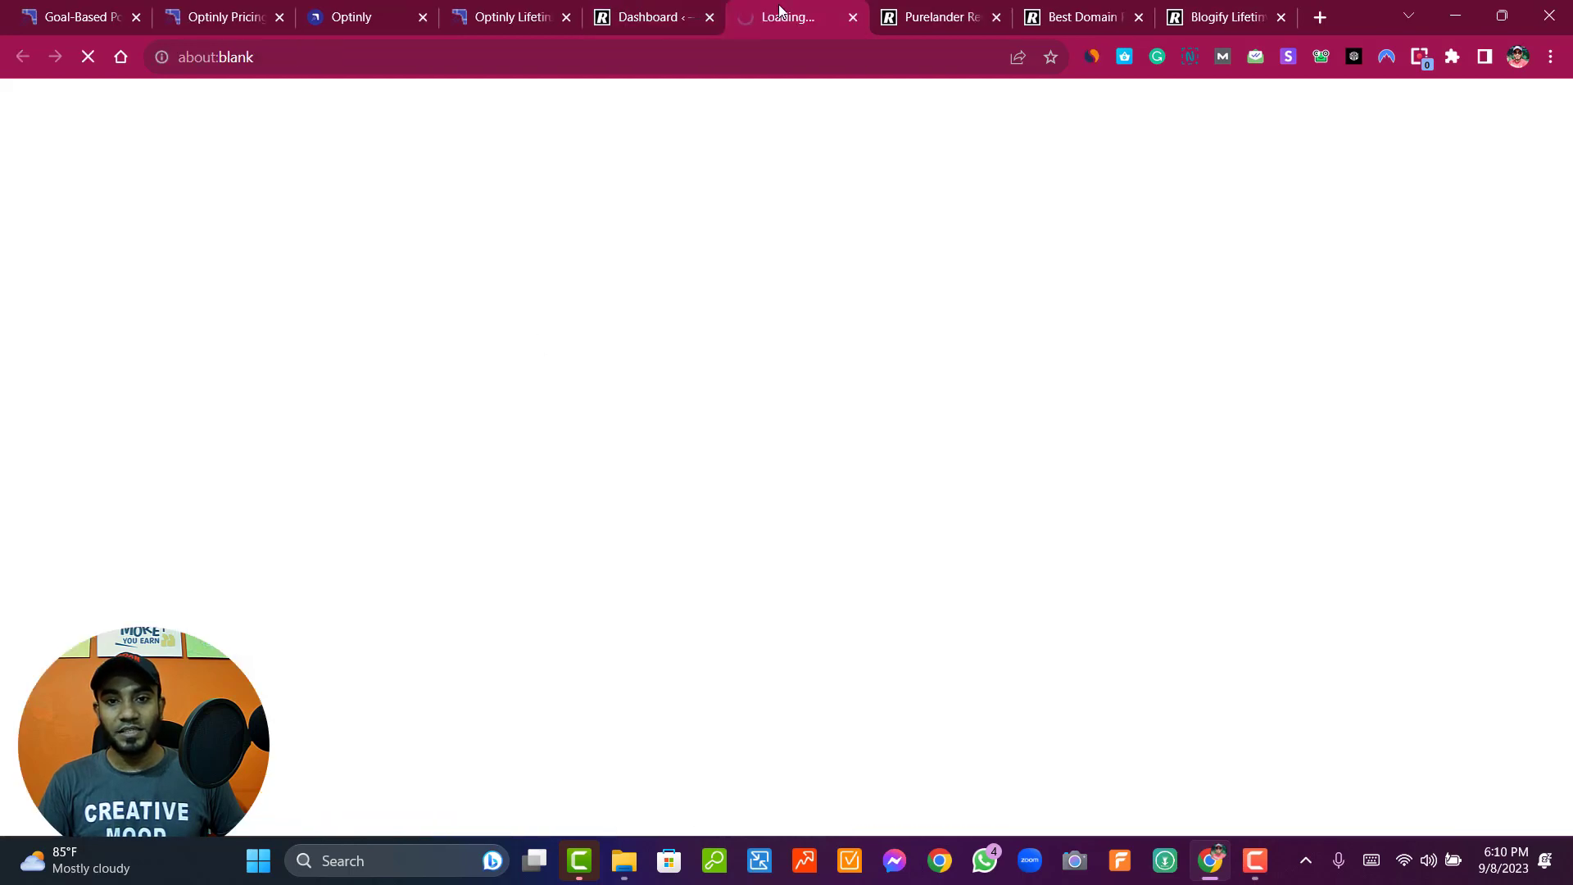
left_click(852, 19)
mouse_move(58, 634)
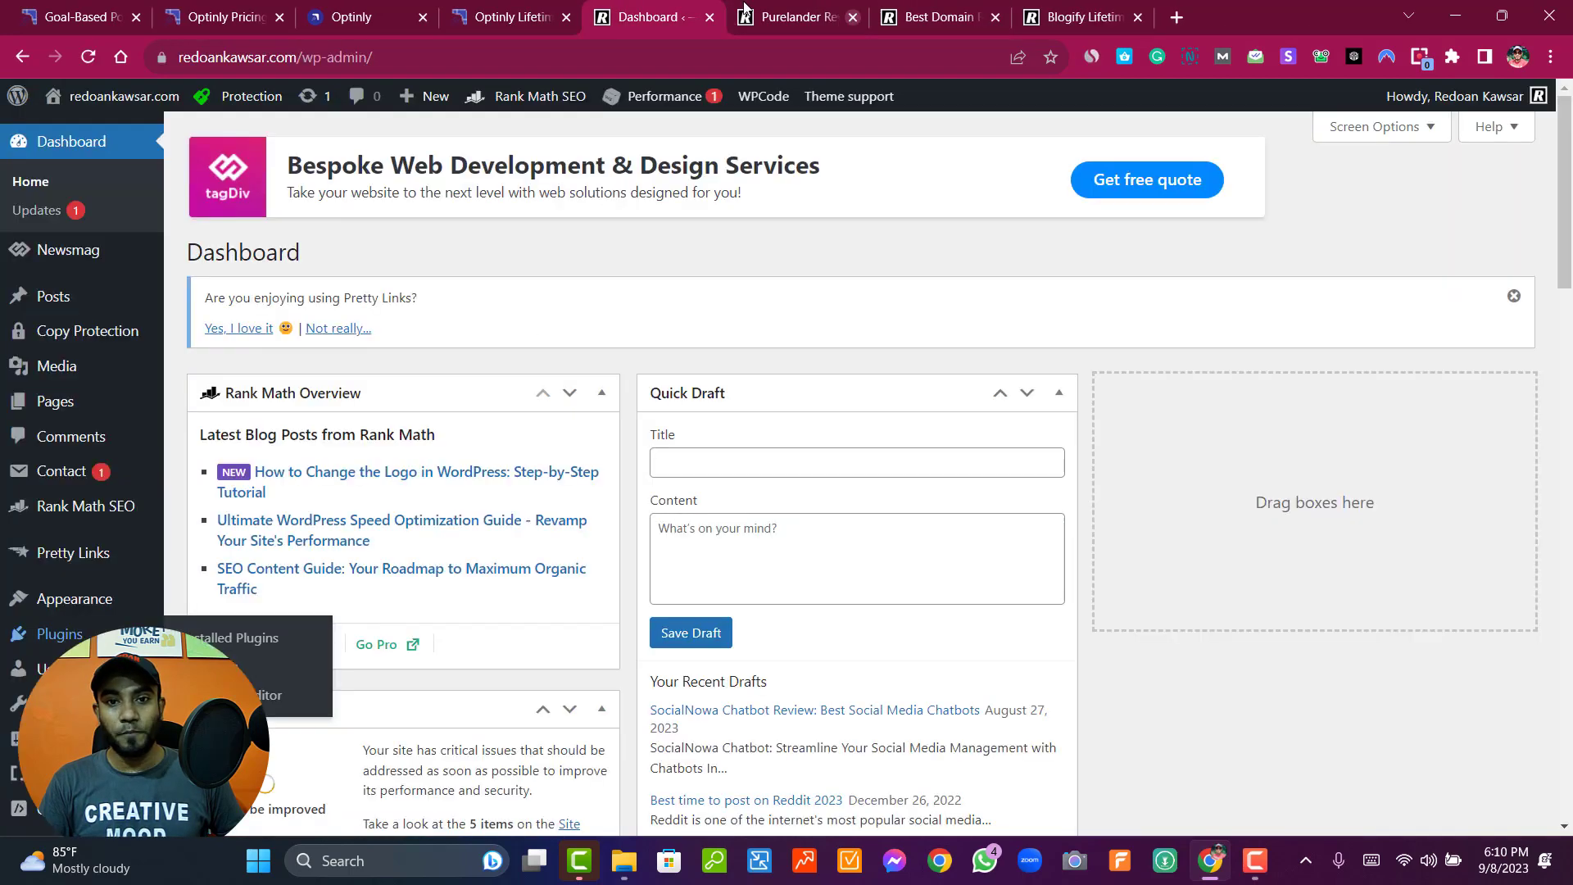
left_click(219, 647)
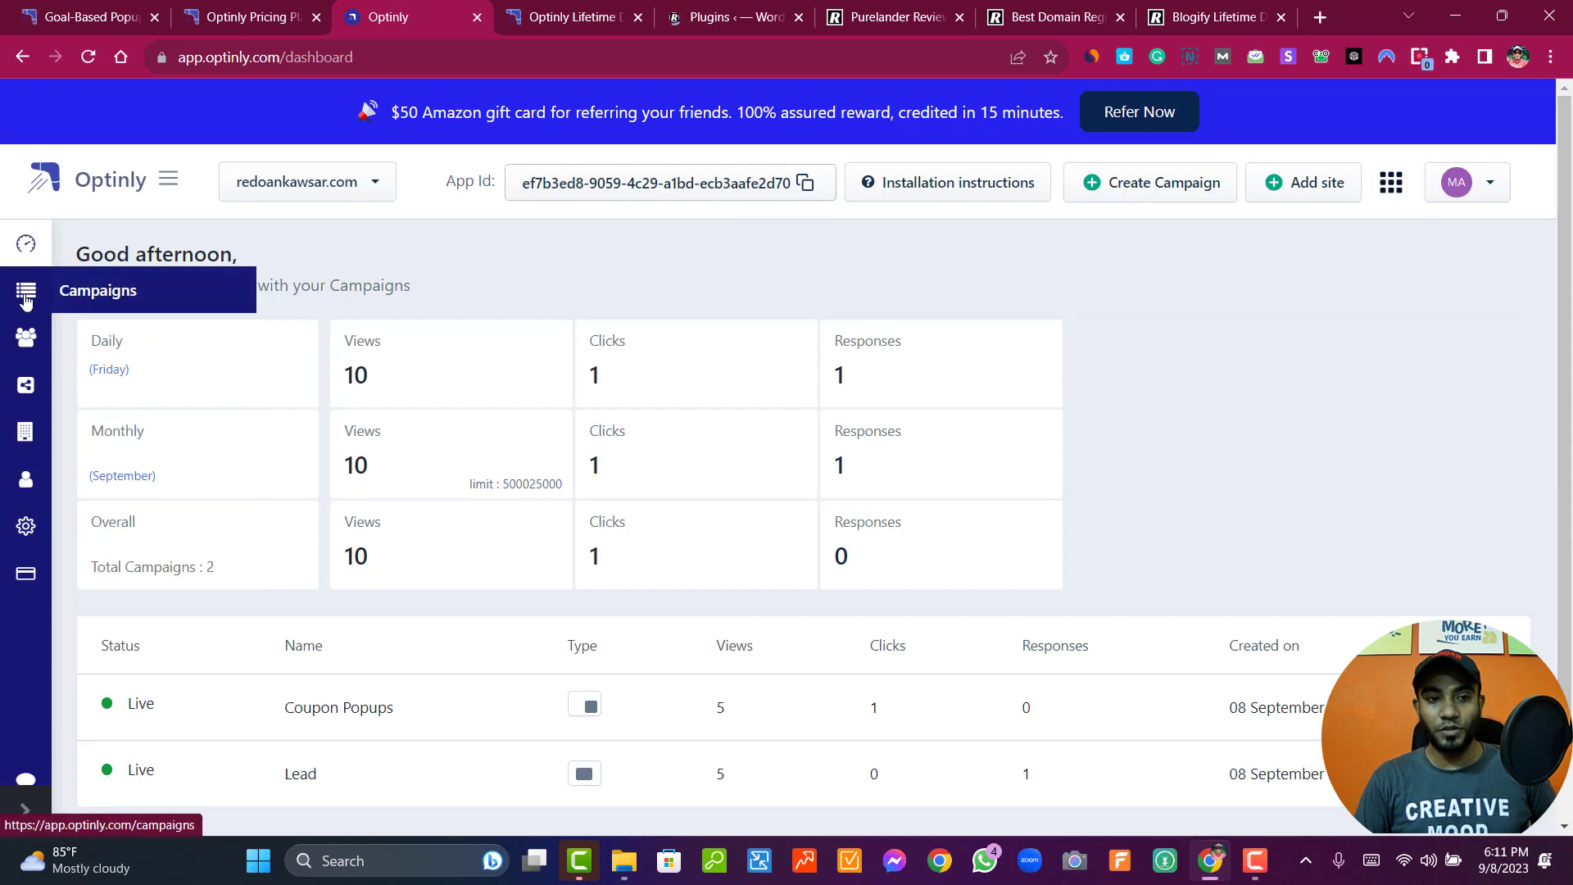
- View the Optinly campaigns list and the collected subscribers
left_click(25, 300)
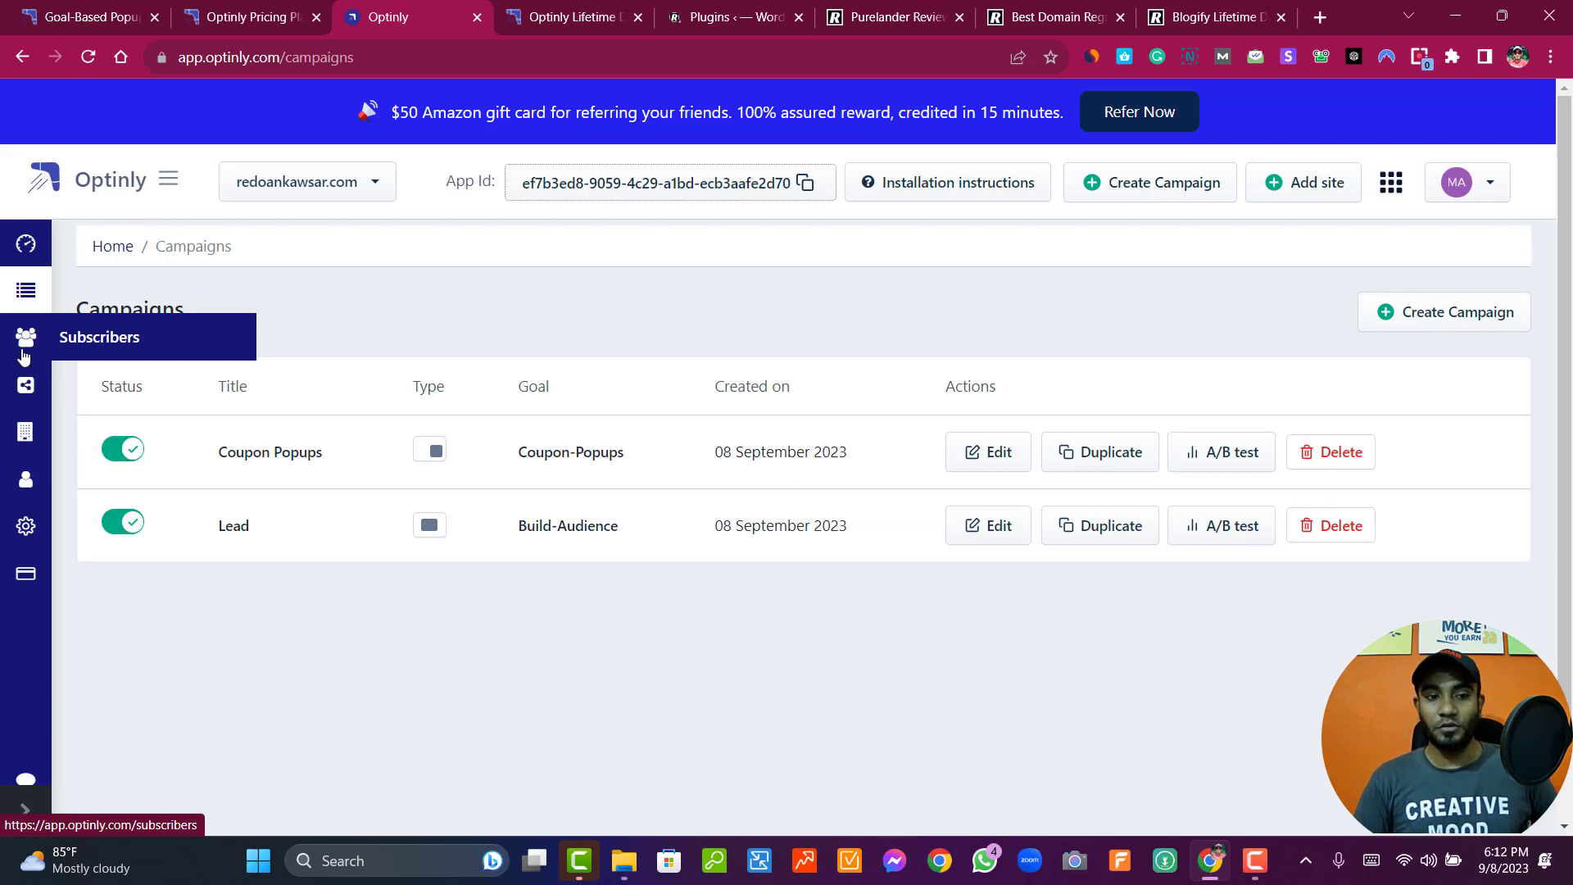
left_click(23, 357)
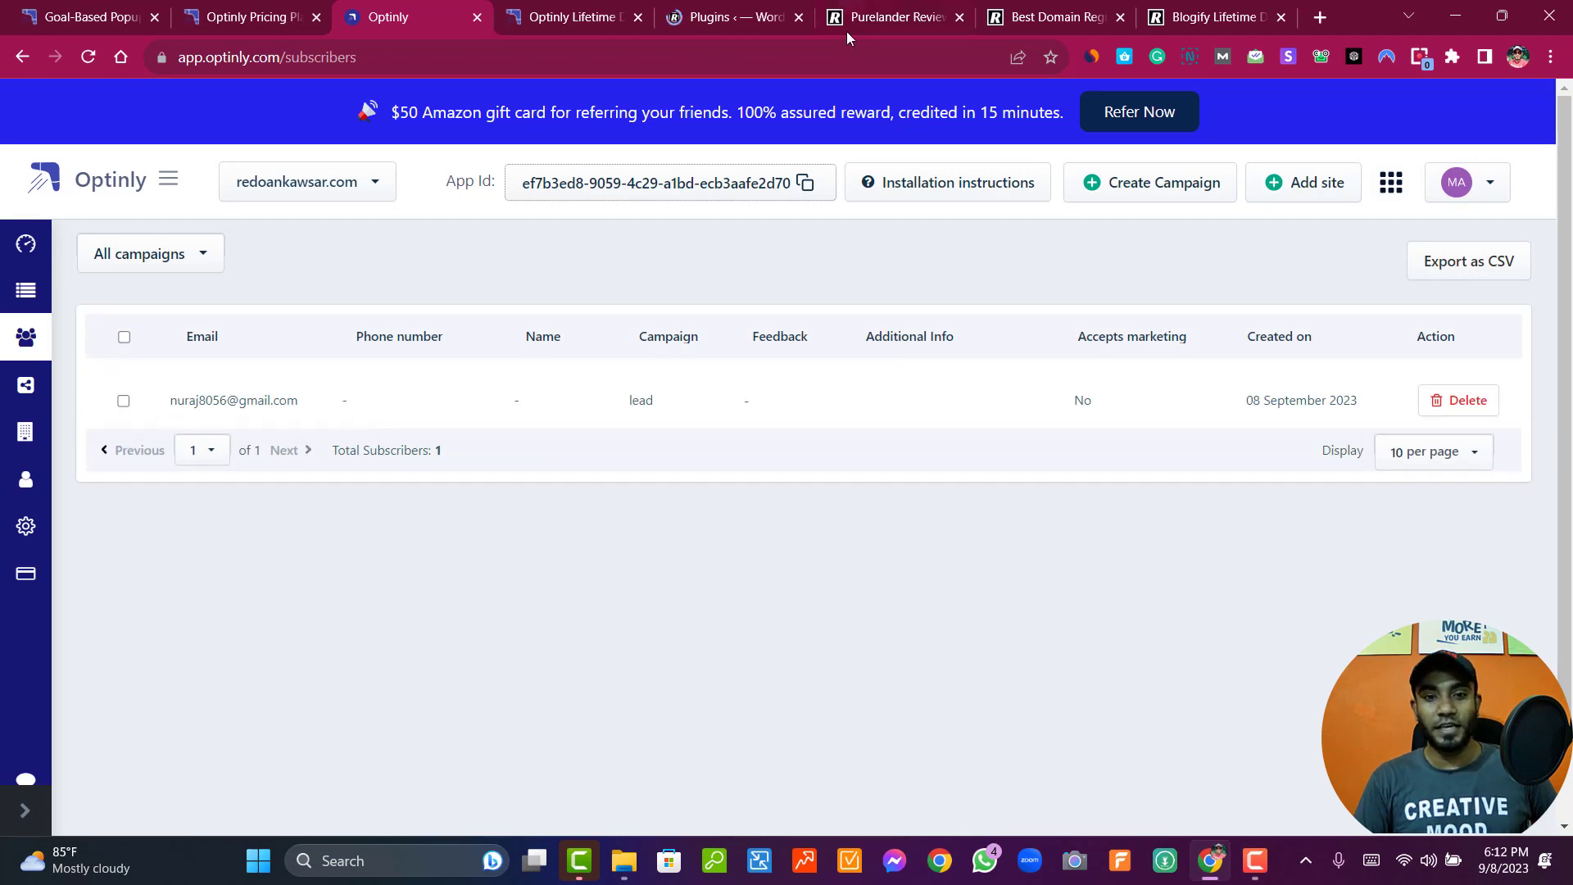
- Examine the full list of services available for connection on the Optinly integrations page
left_click(27, 387)
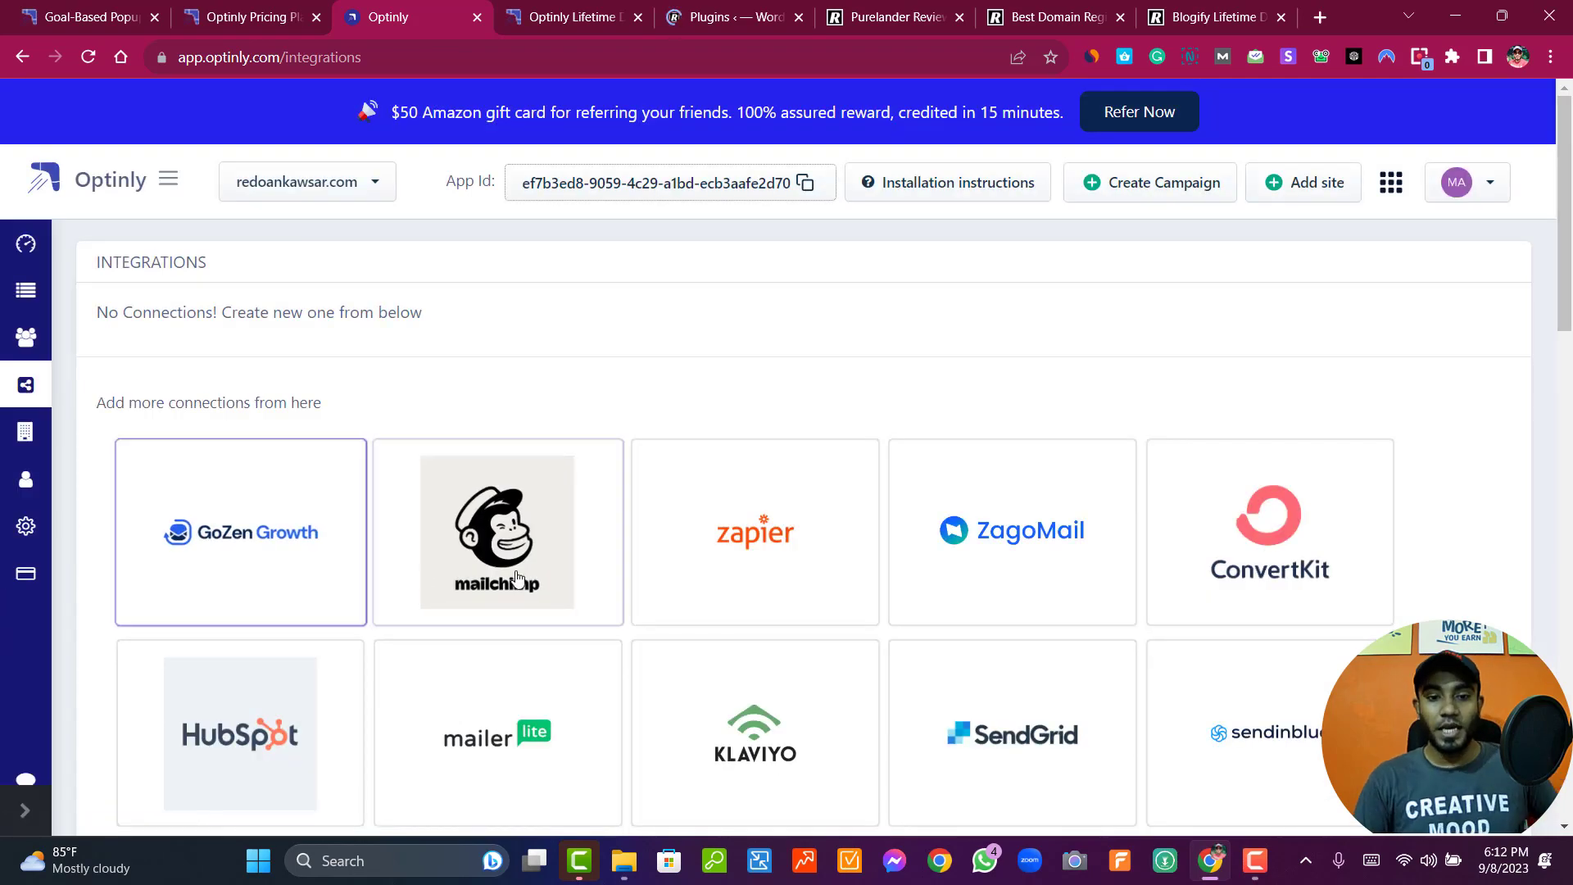
scroll(1352, 519, "down", 4)
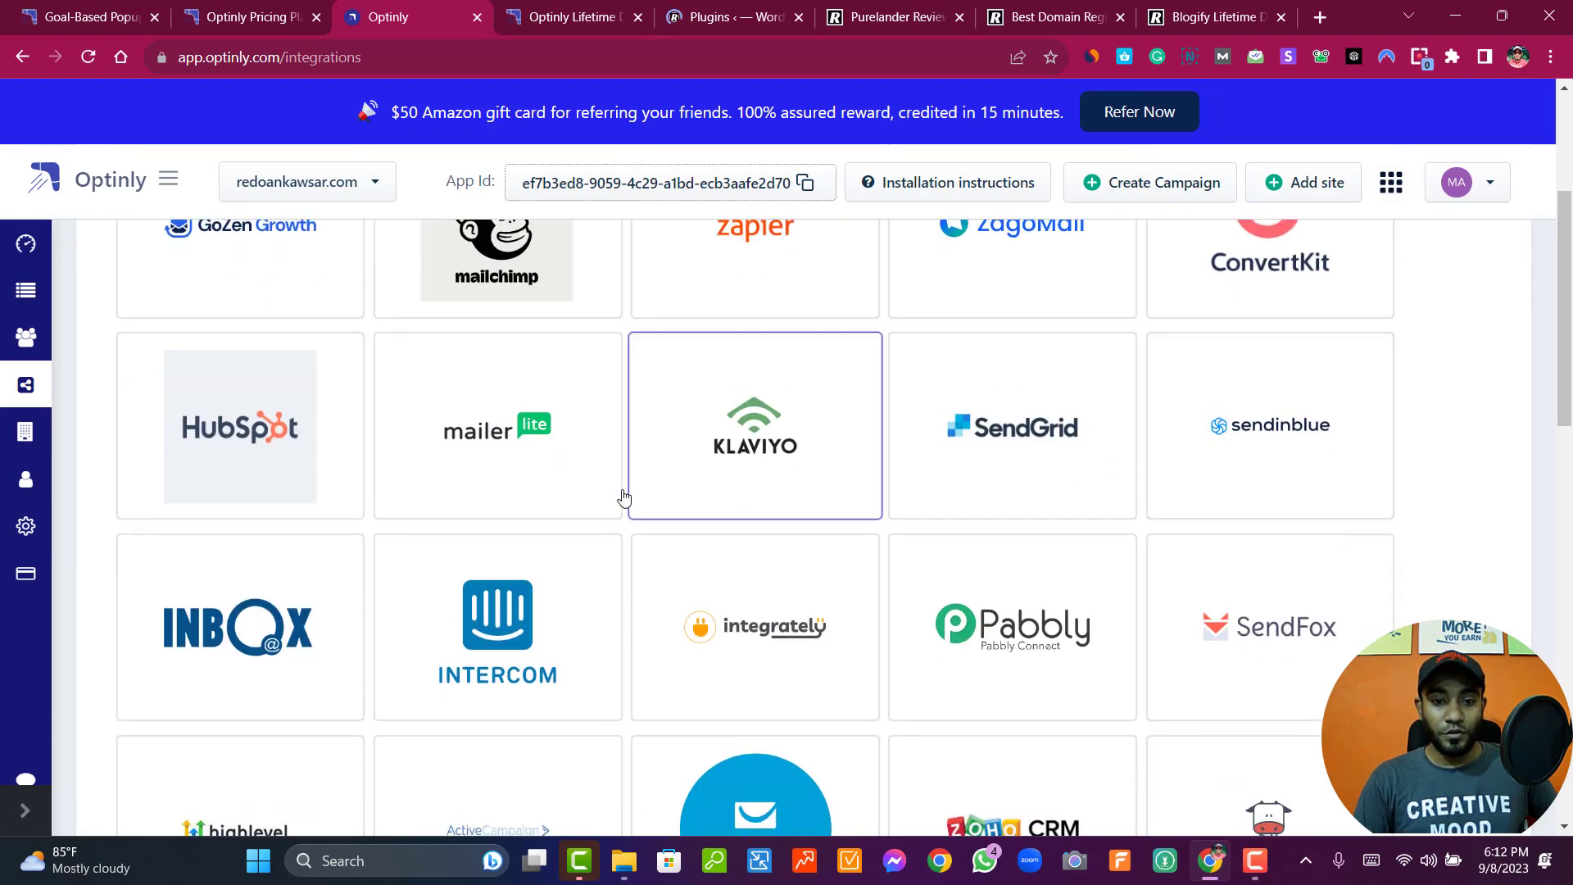
scroll(547, 632, "down", 2)
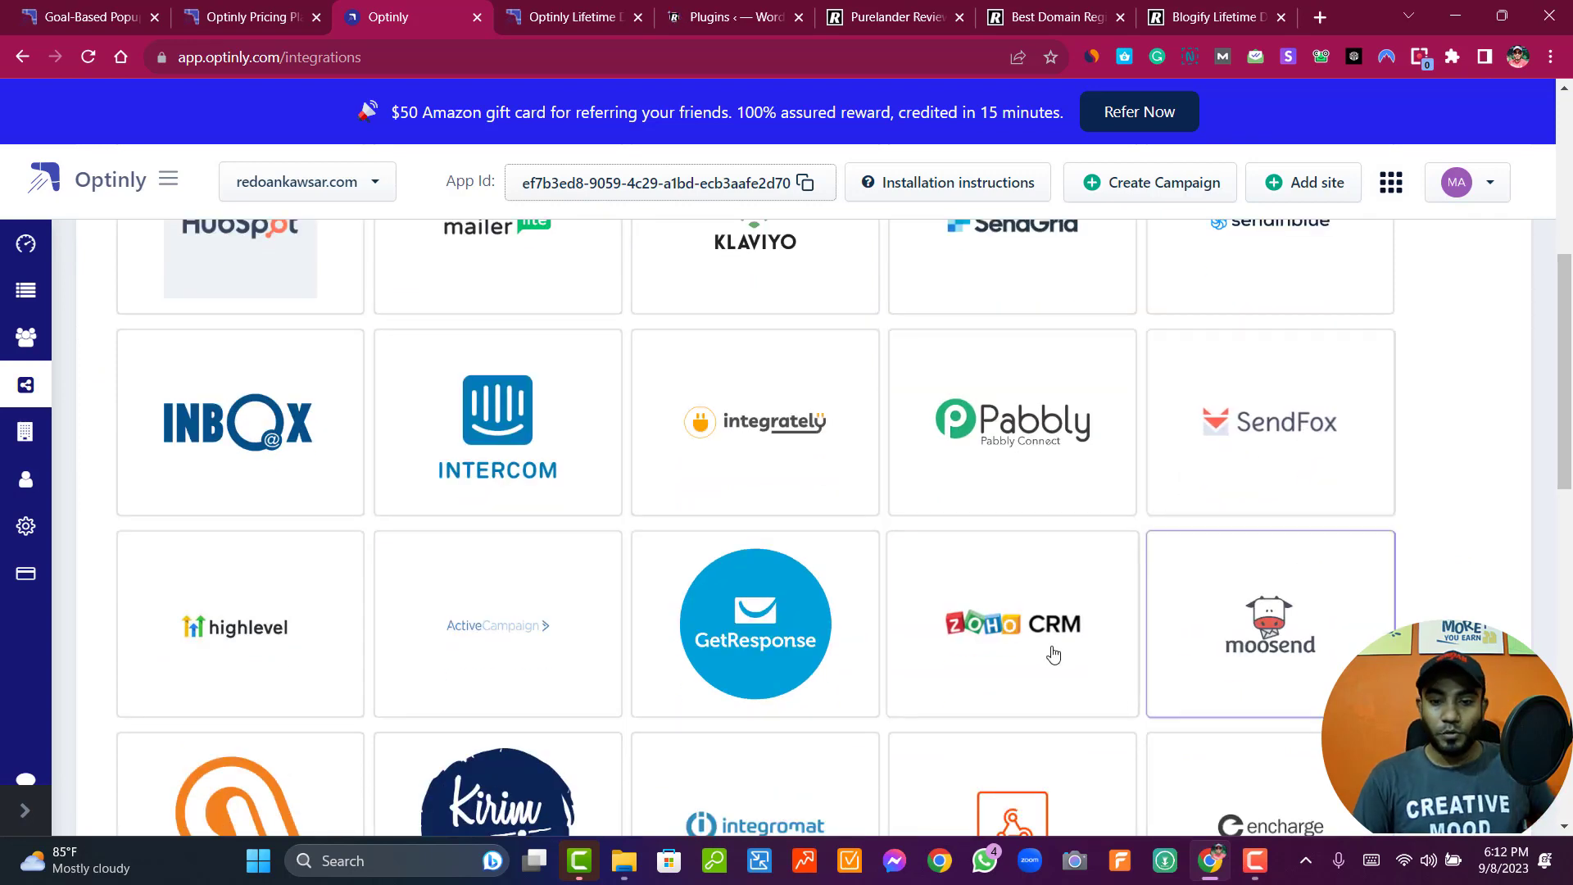
scroll(734, 660, "down", 2)
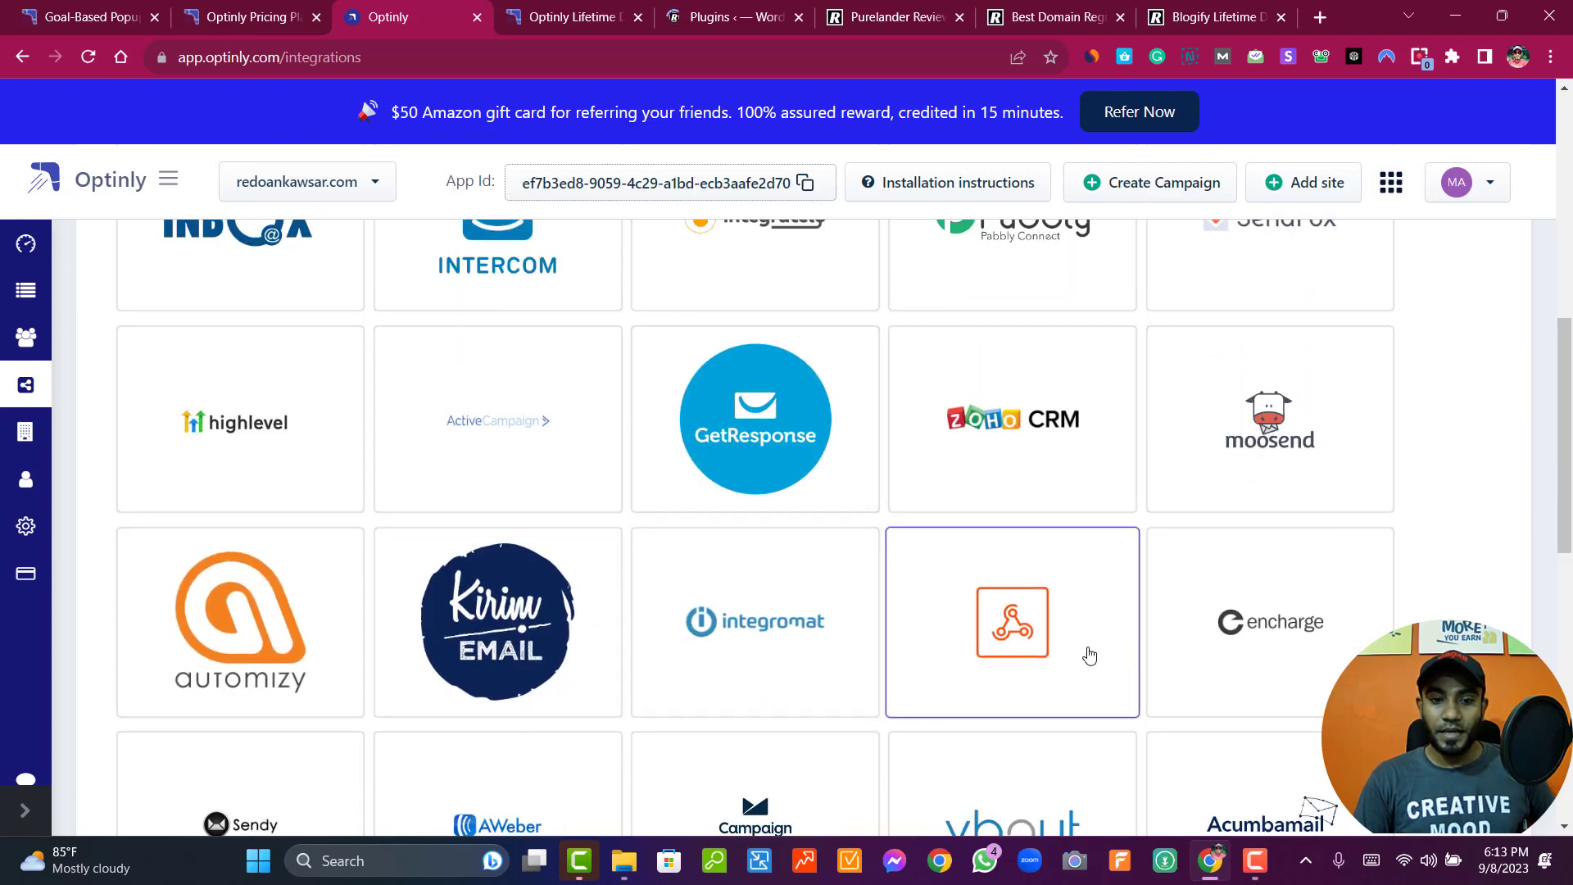
scroll(632, 653, "down", 4)
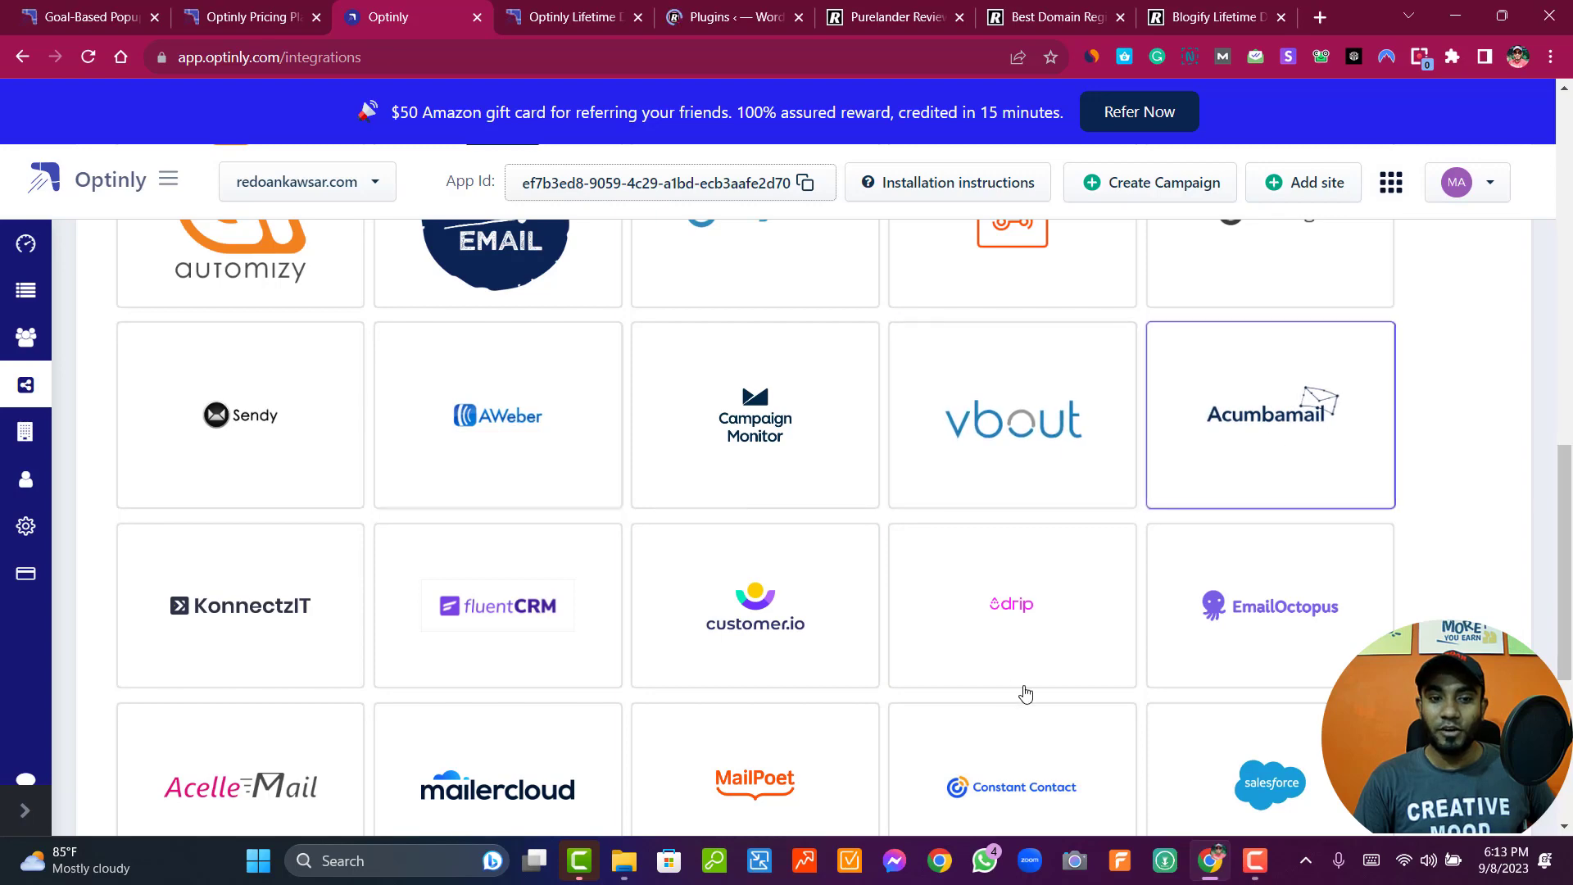
scroll(1025, 692, "down", 1)
scroll(1257, 788, "down", 2)
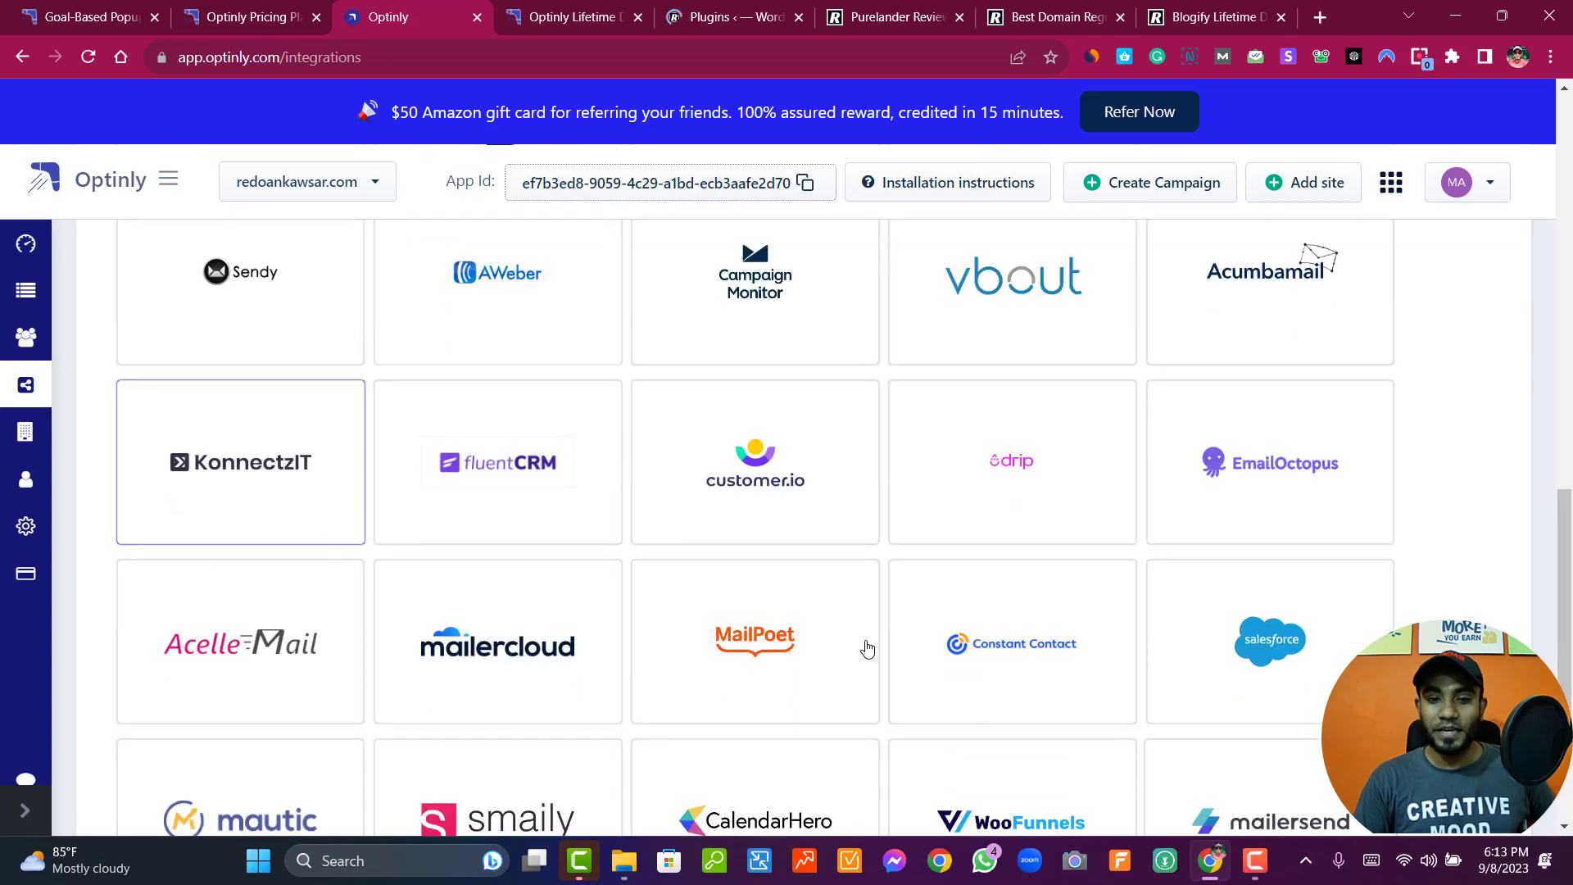
scroll(722, 674, "down", 1)
scroll(721, 671, "up", 4)
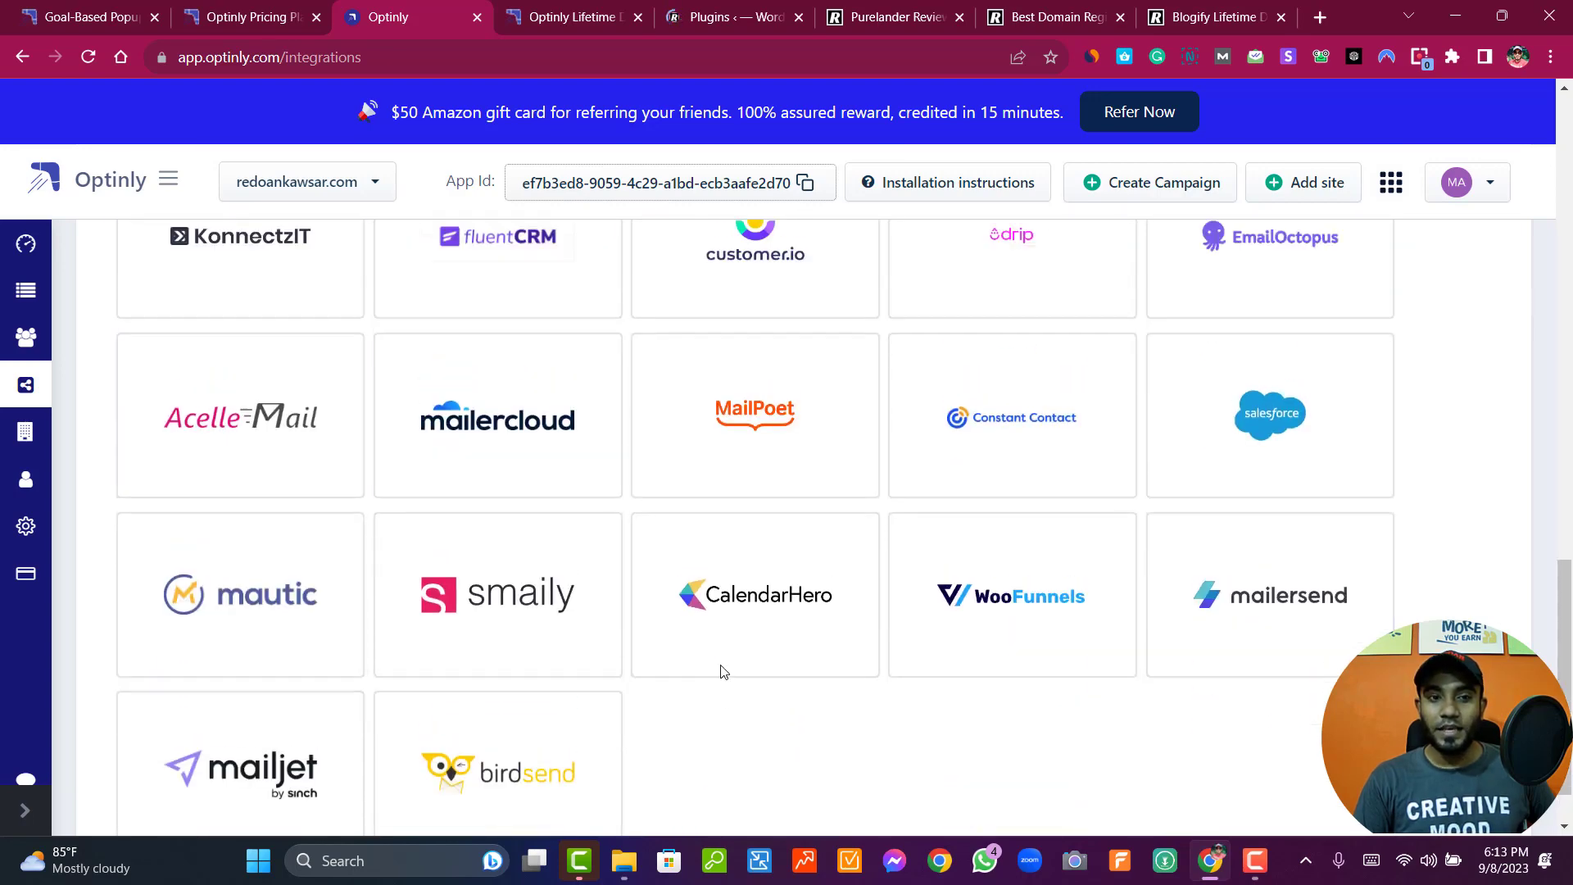
scroll(721, 668, "down", 3)
scroll(954, 626, "up", 4)
scroll(955, 626, "up", 10)
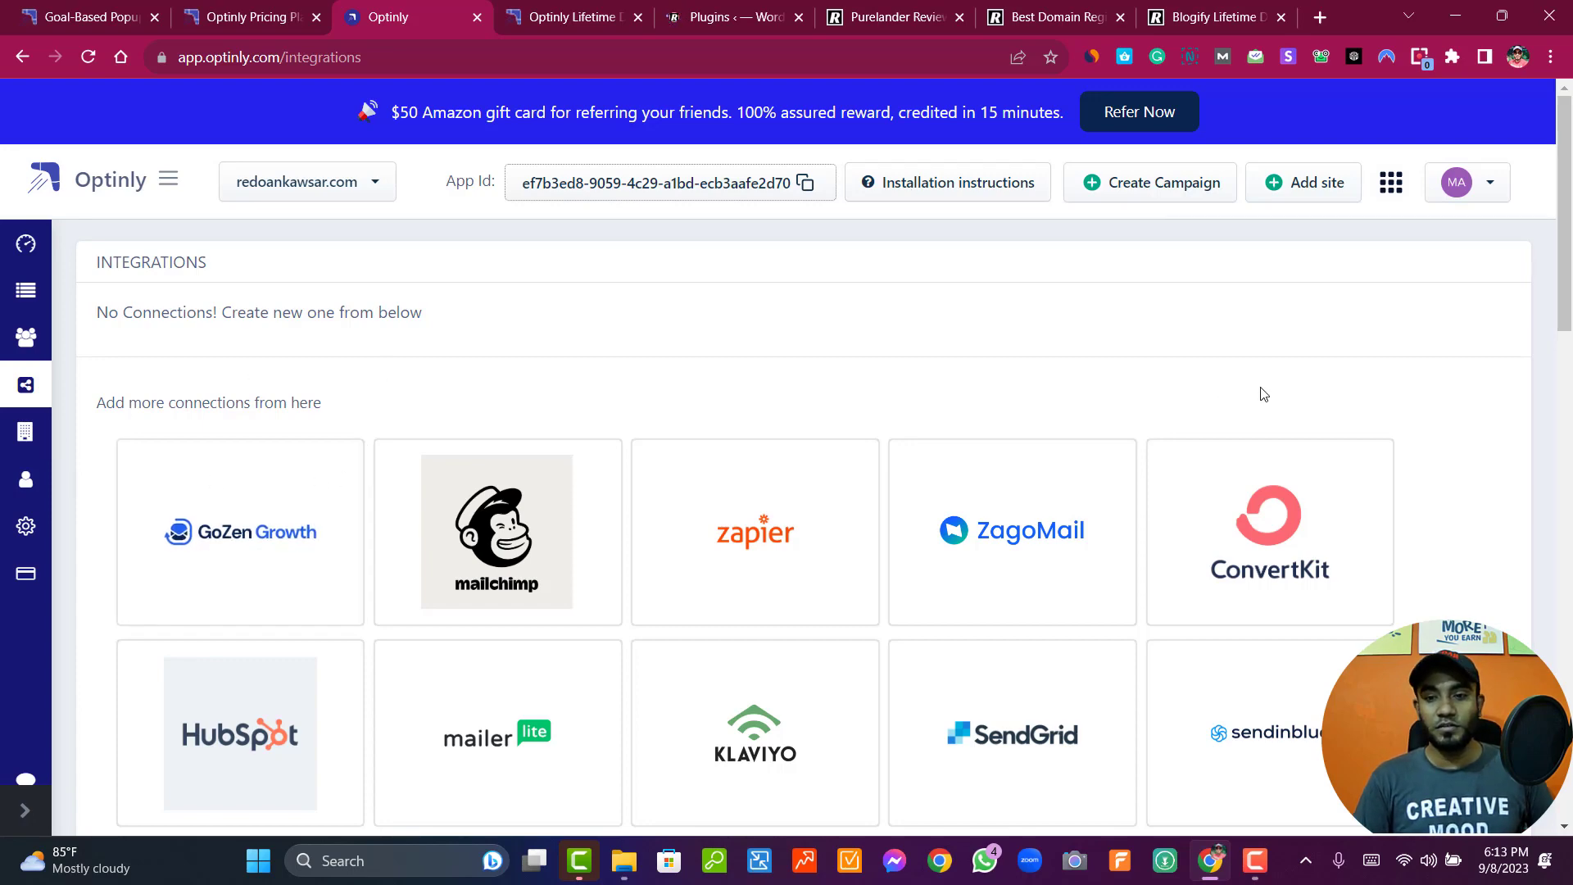
scroll(1311, 484, "down", 4)
scroll(1331, 523, "down", 8)
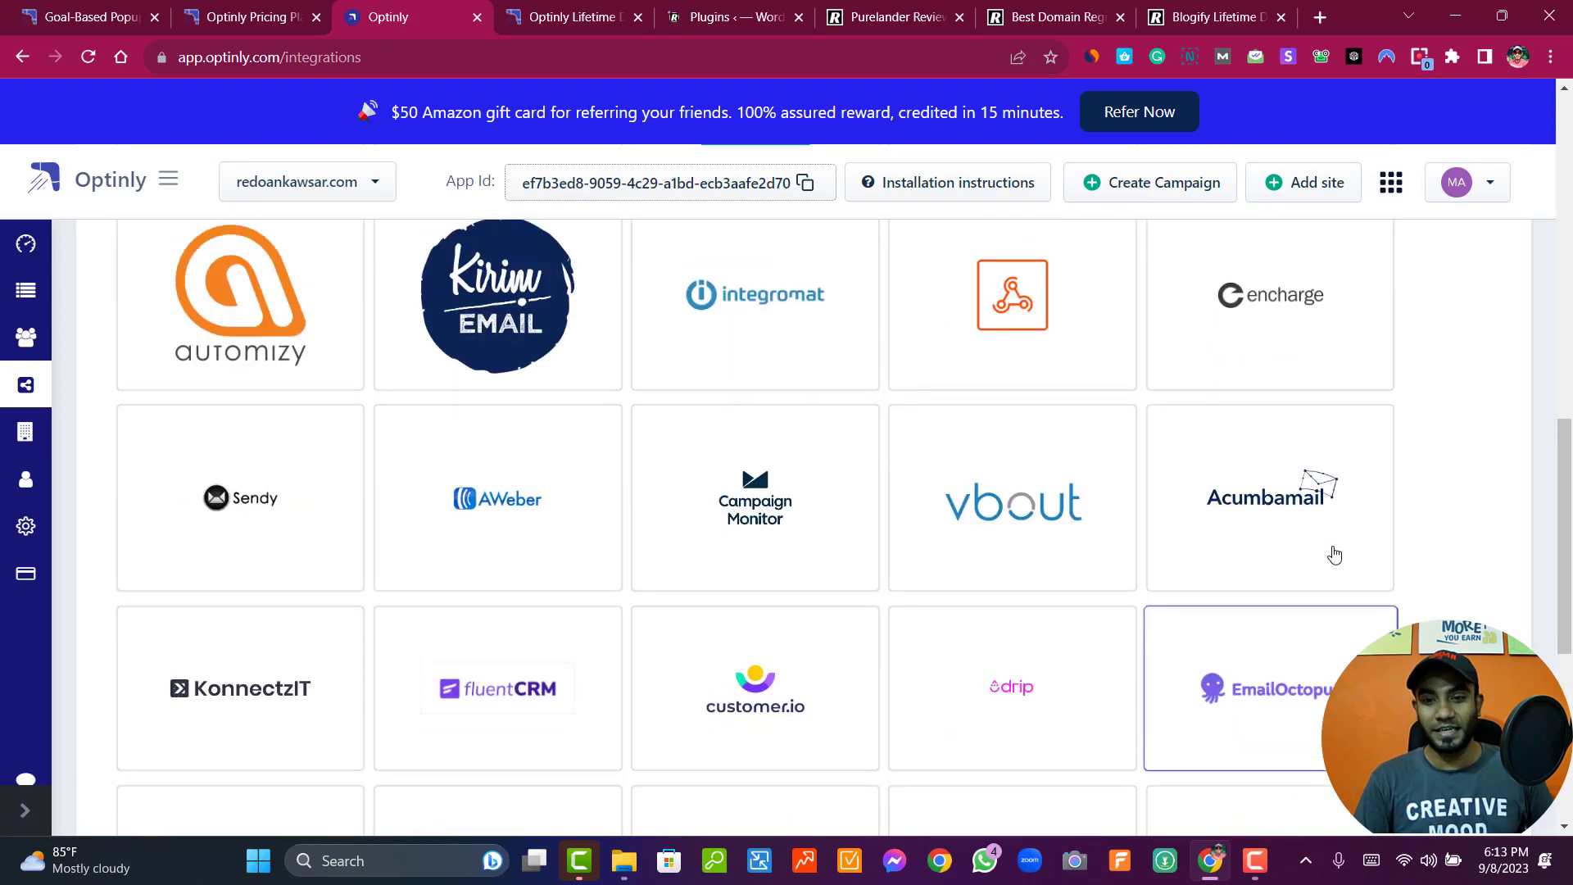
scroll(1130, 668, "up", 1)
scroll(1131, 664, "up", 11)
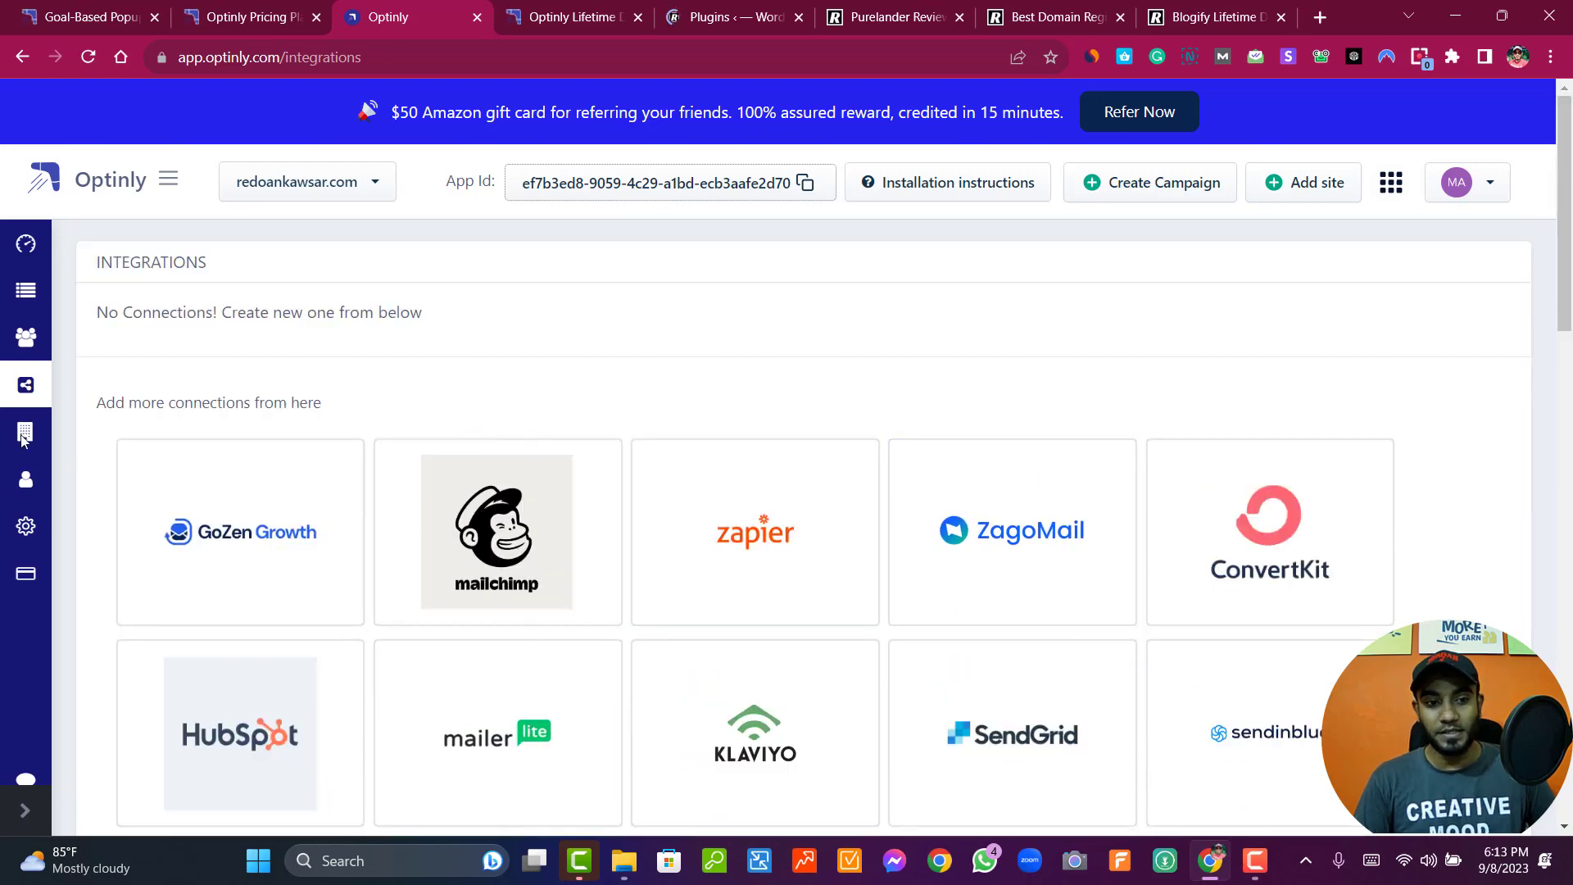
- View the list of sites added to the Optinly account and its user section
left_click(23, 436)
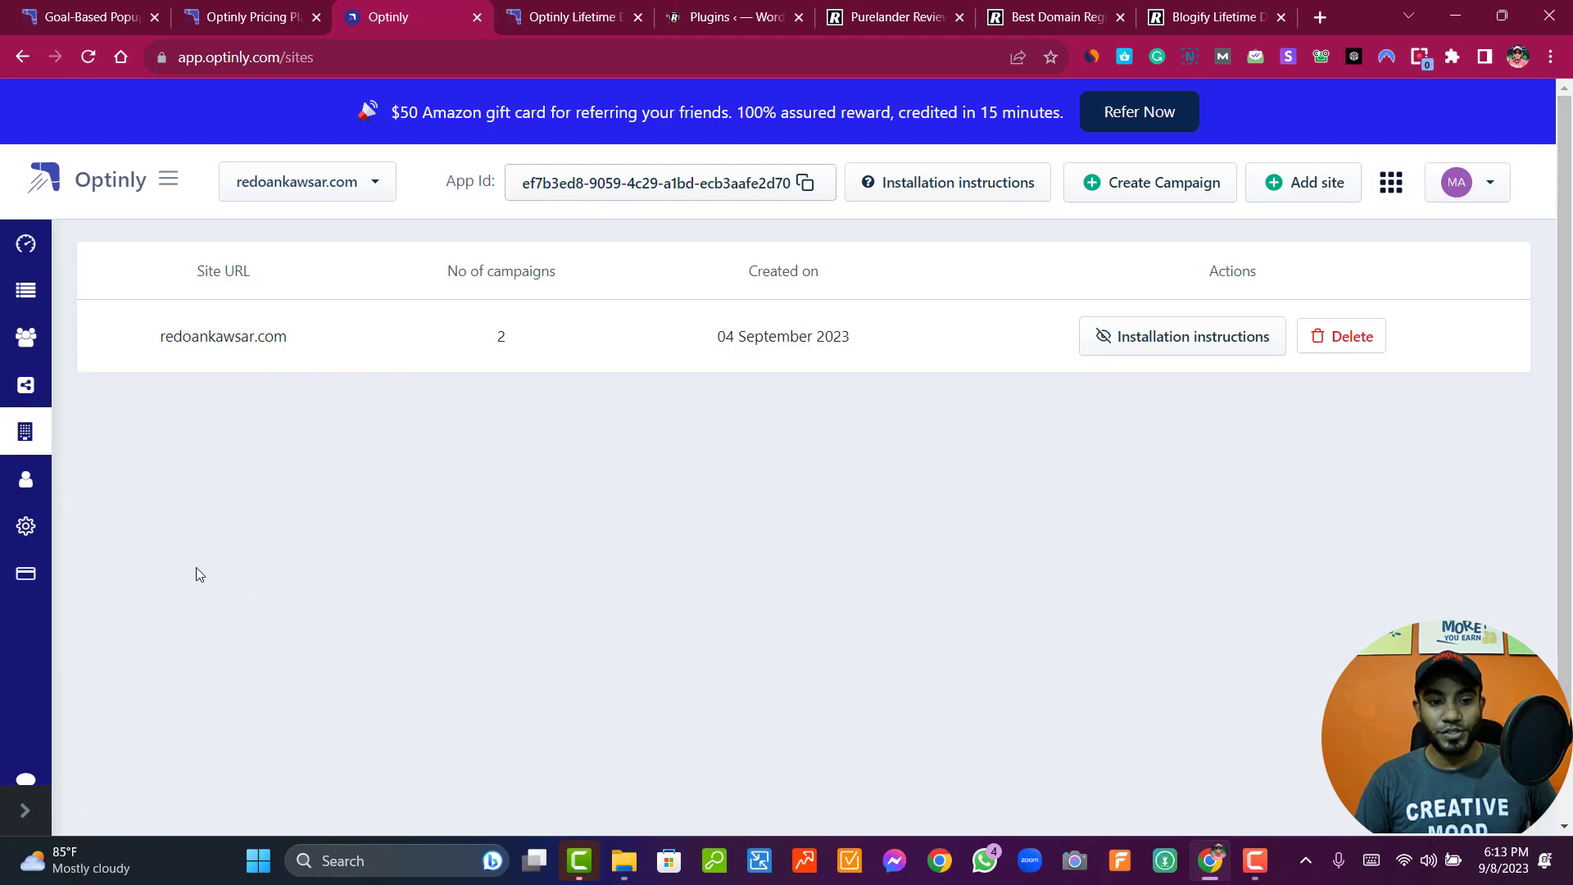
left_click(24, 490)
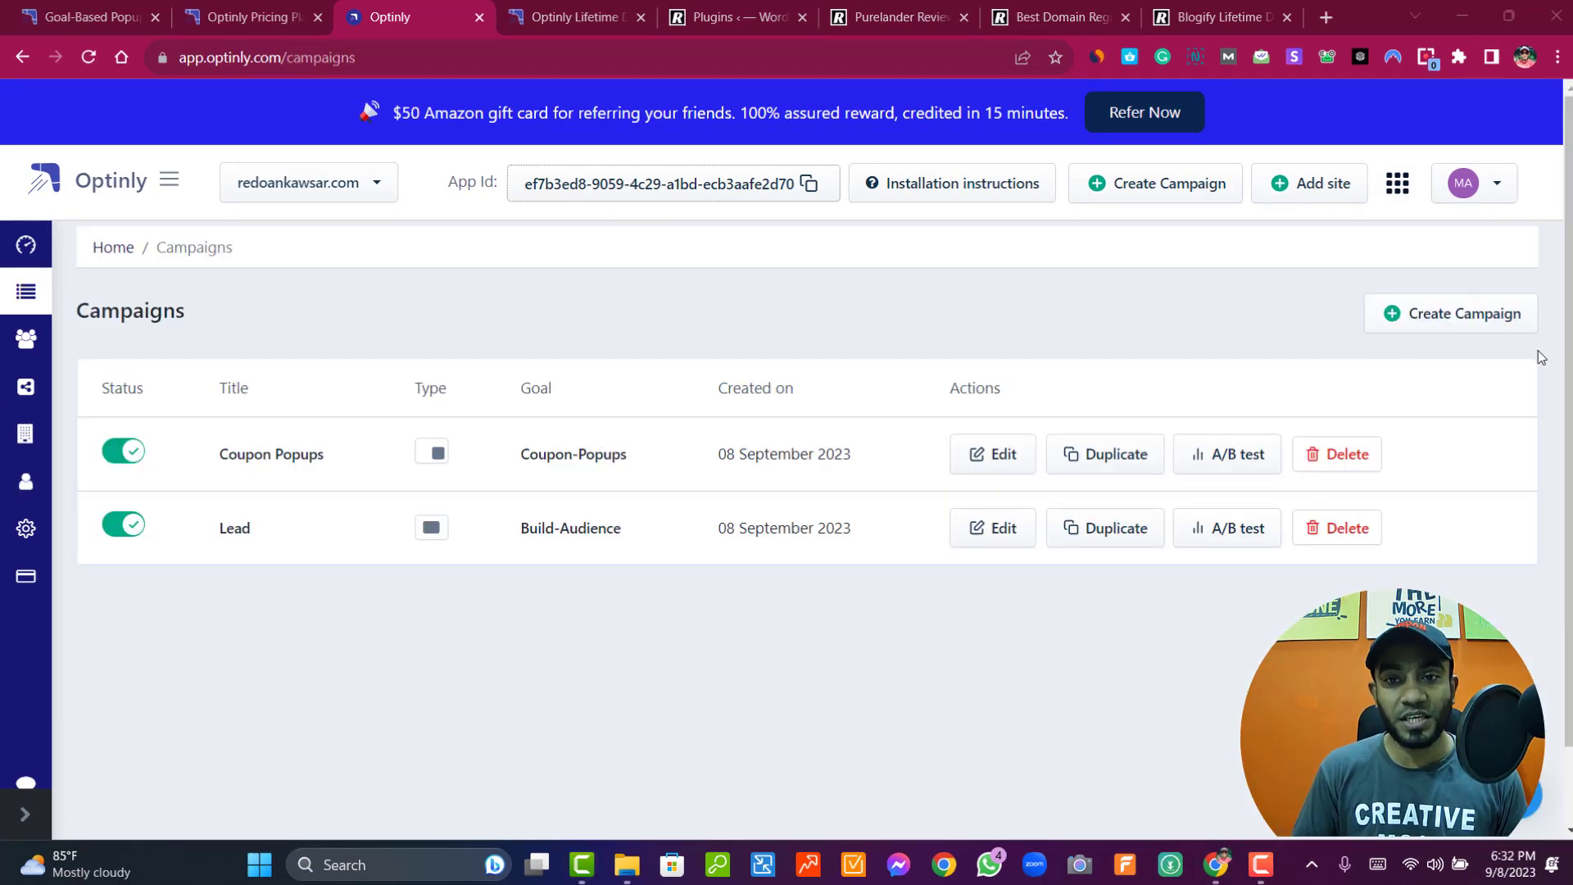
- Create a new campaign titled "Build Audience" with the Build Audience intent
left_click(1170, 195)
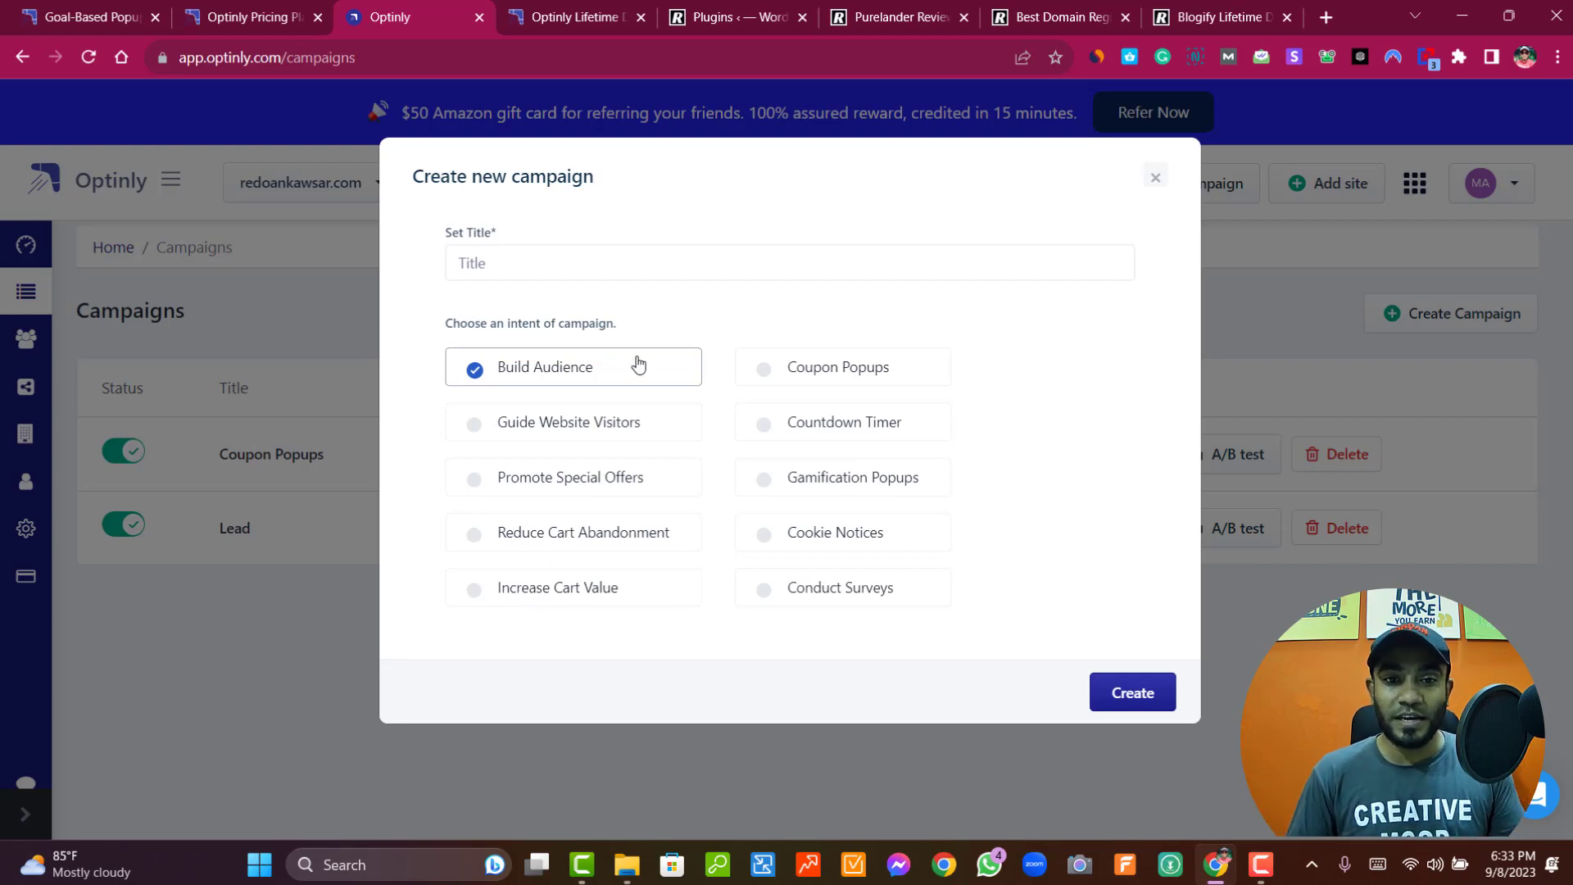
triple_click(557, 381)
key("ctrl+c")
left_click(551, 258)
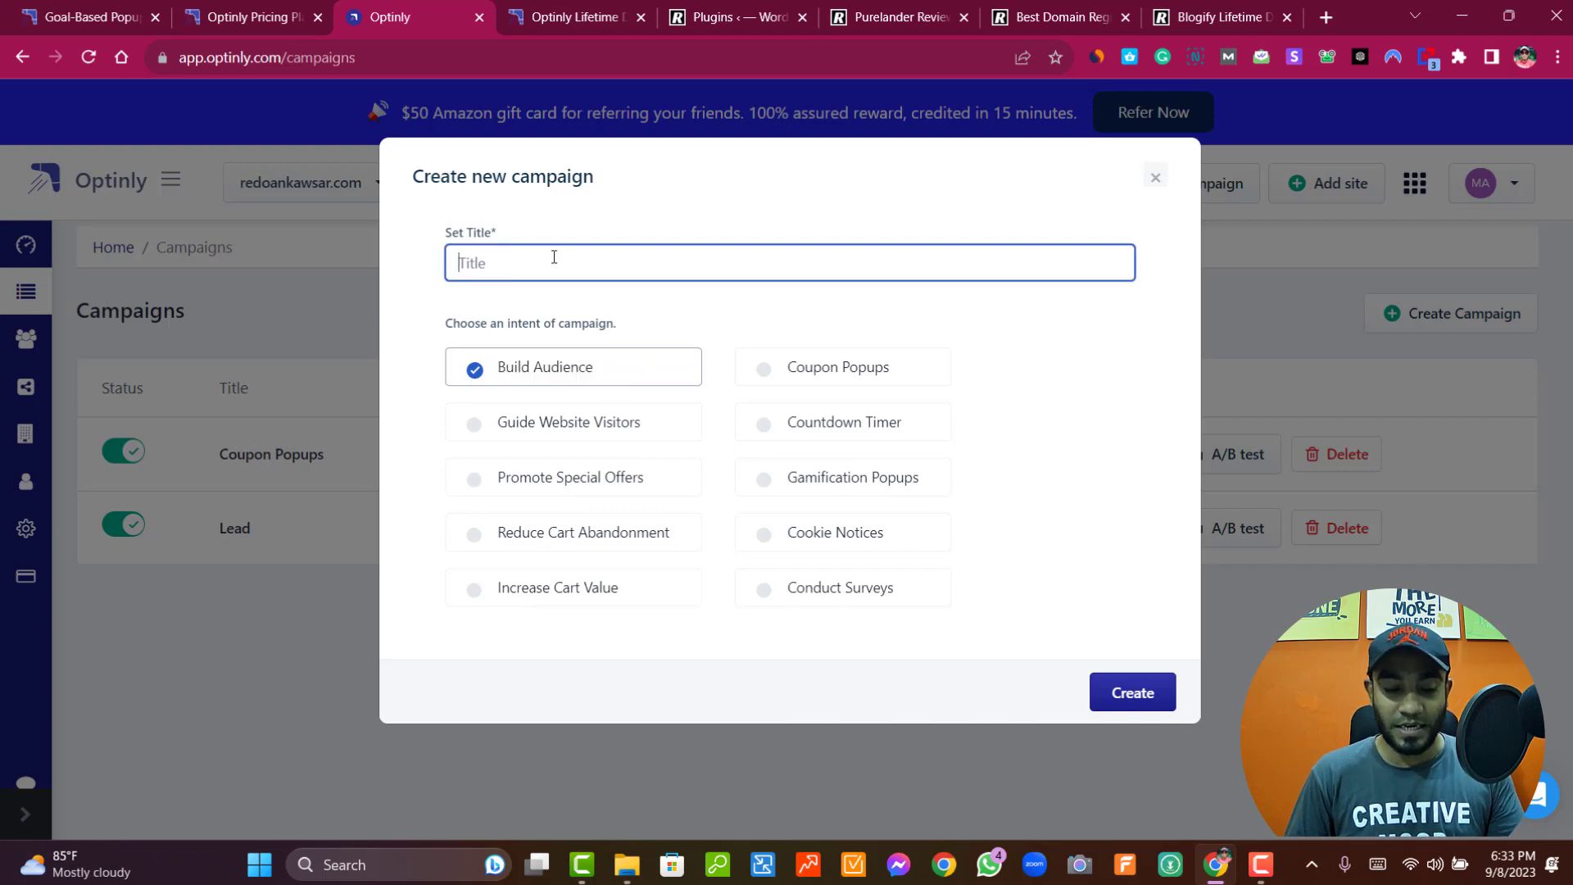
key("ctrl+v")
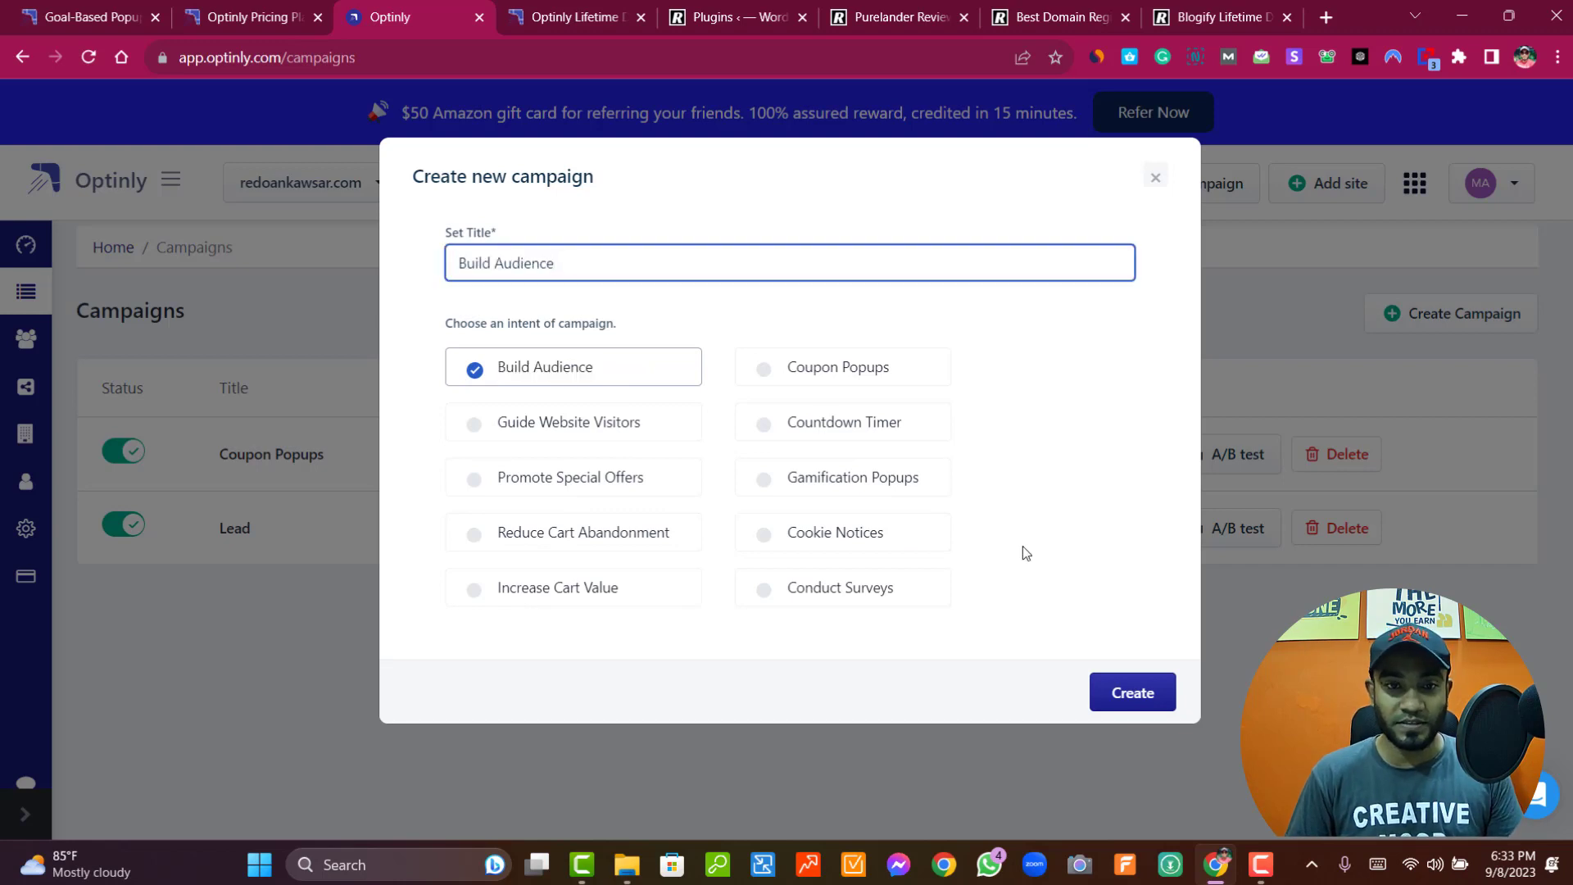
left_click(1159, 691)
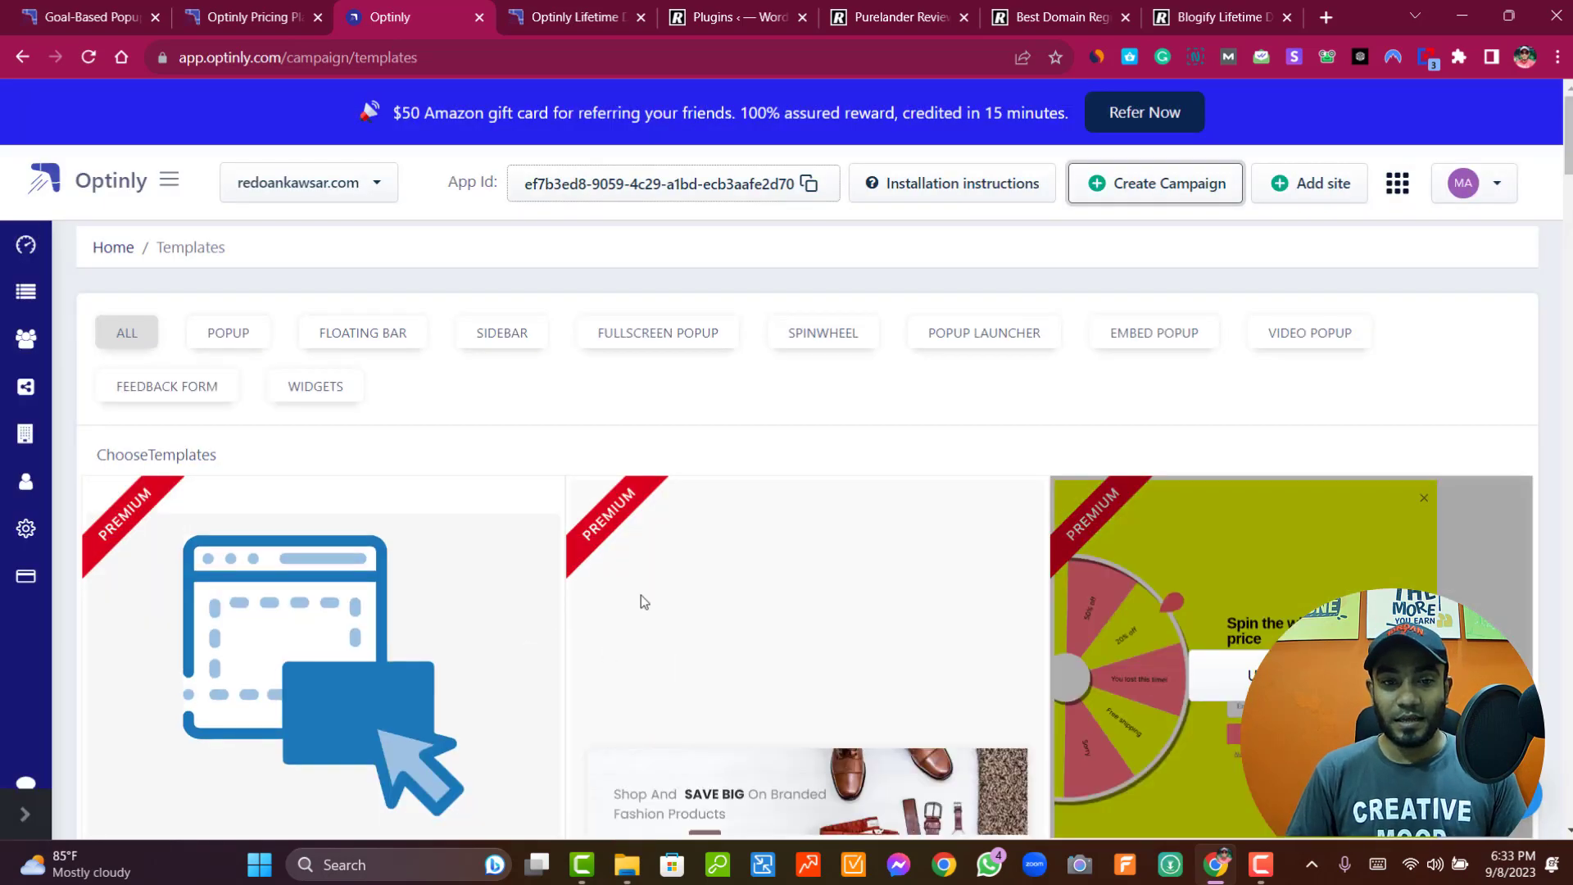
- Browse the campaign template gallery and use the Special Summer Template for the new campaign
scroll(640, 595, "down", 1)
scroll(491, 508, "up", 1)
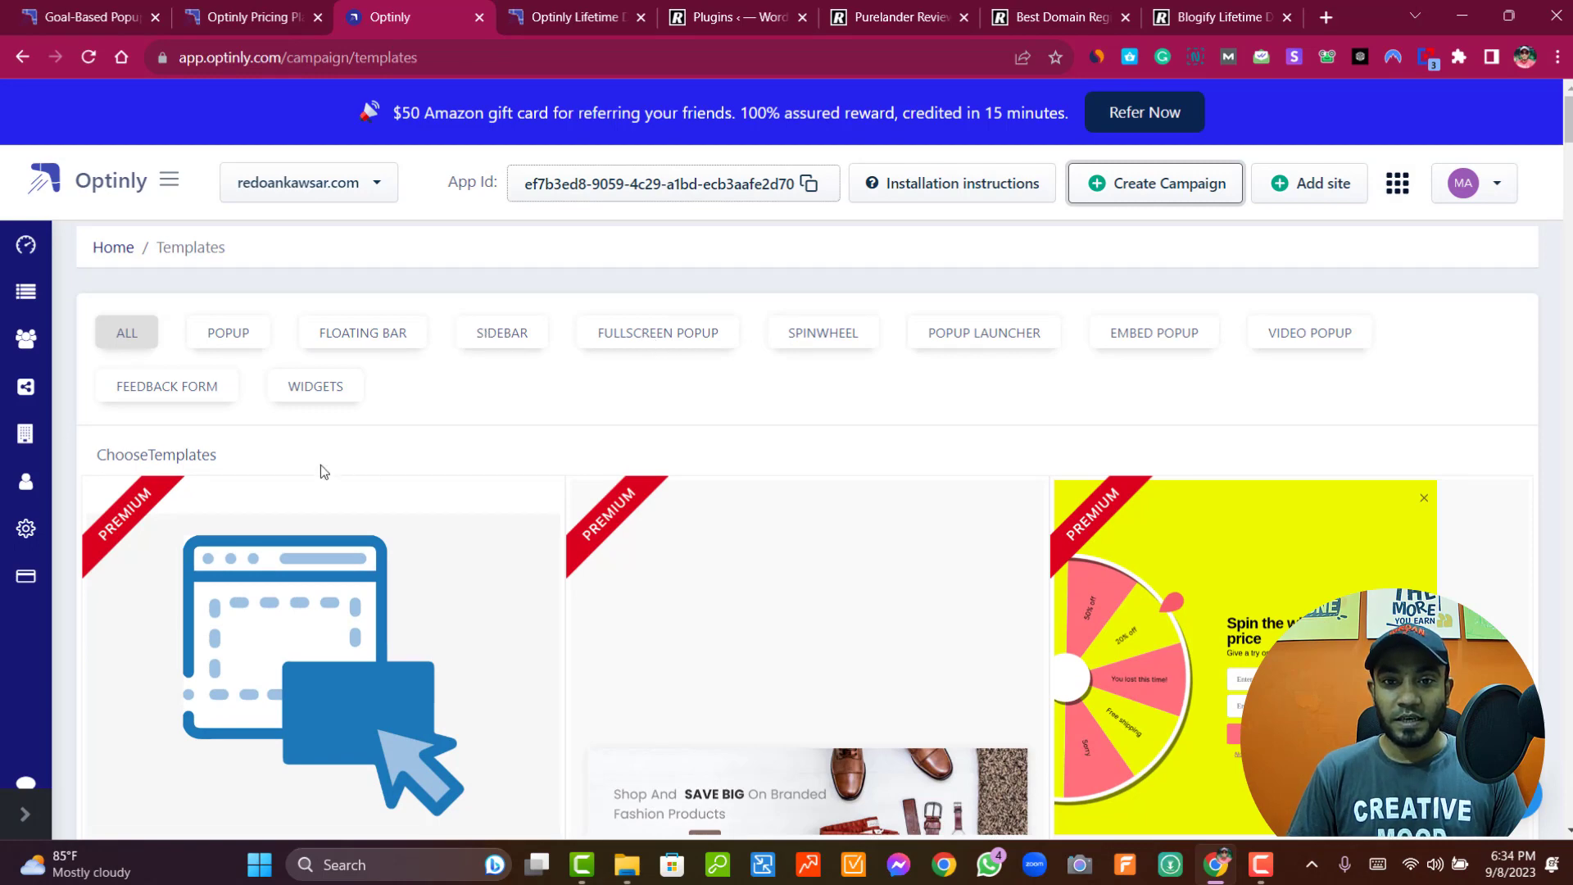
scroll(958, 579, "down", 3)
scroll(964, 718, "up", 2)
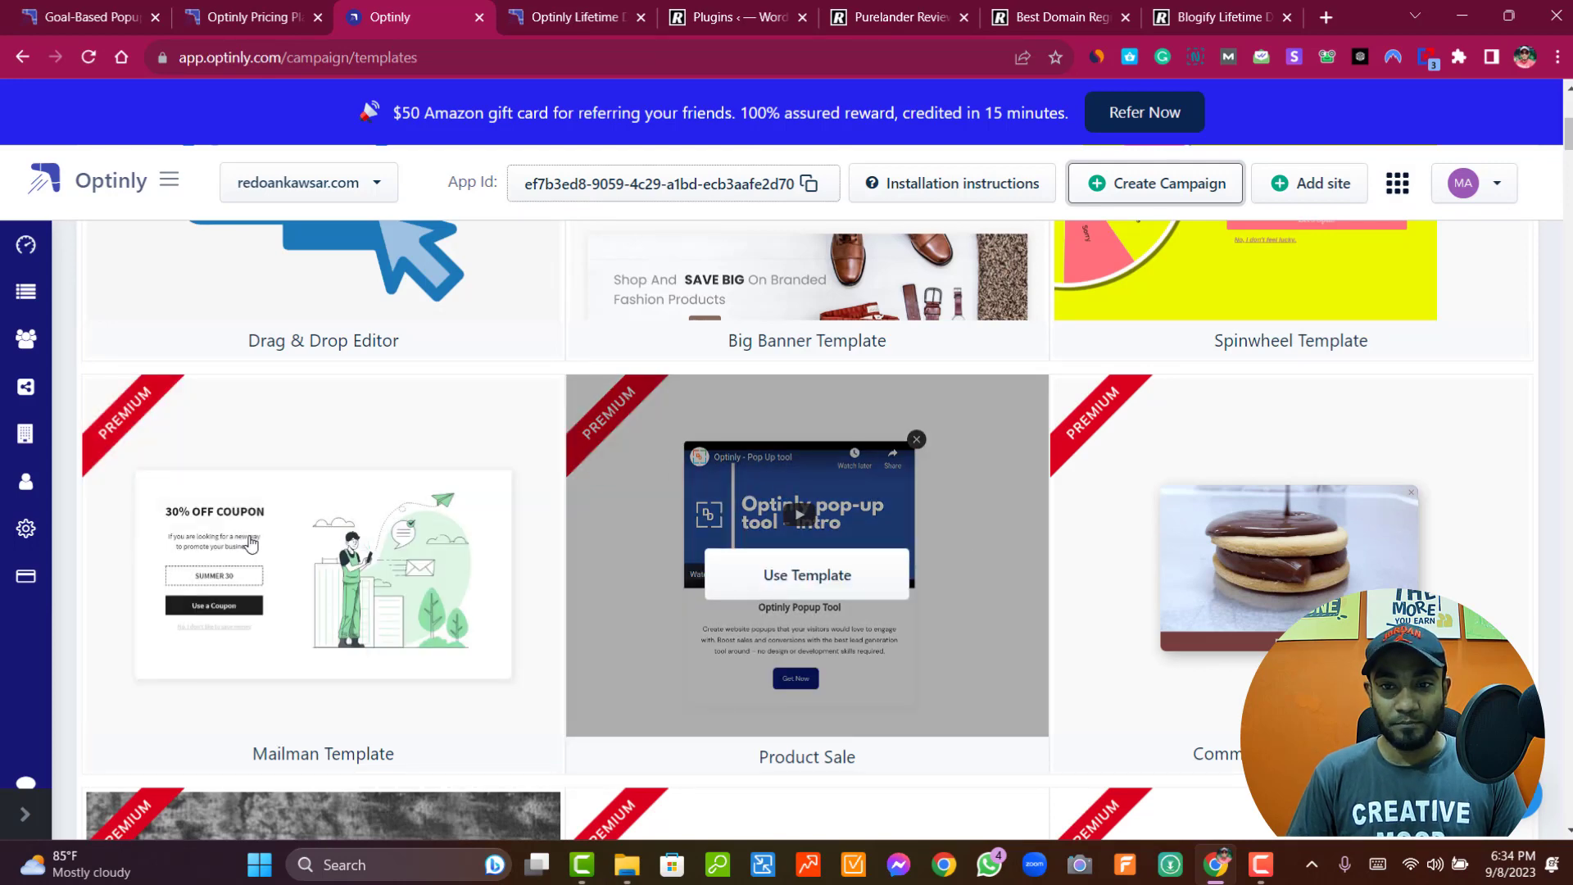
scroll(1356, 512, "down", 1)
scroll(1356, 622, "up", 5)
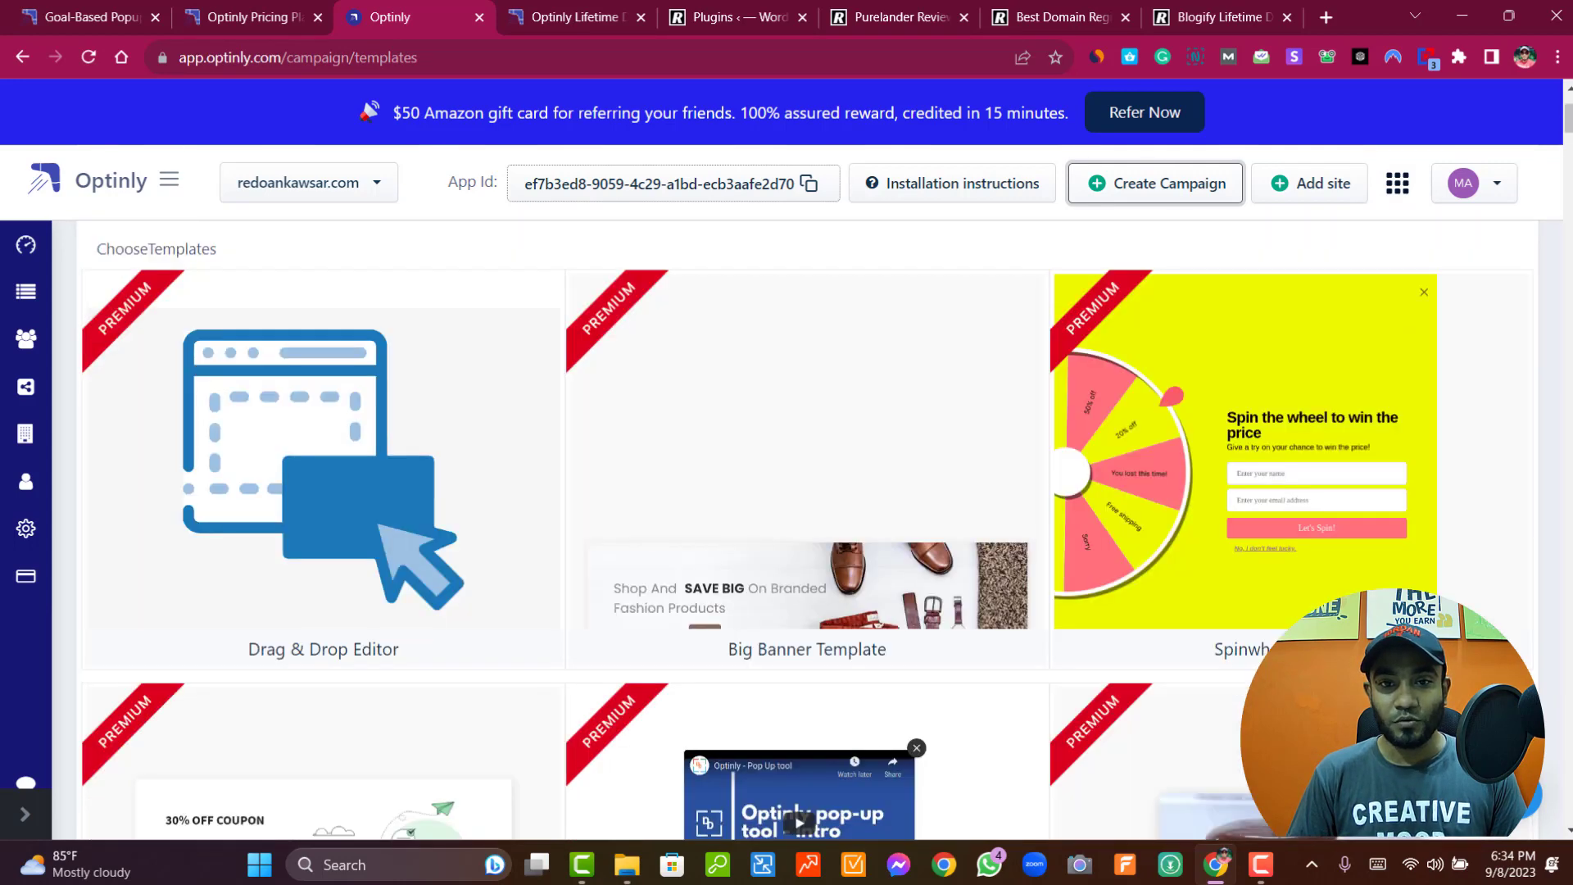
scroll(1356, 623, "down", 7)
scroll(1311, 573, "down", 3)
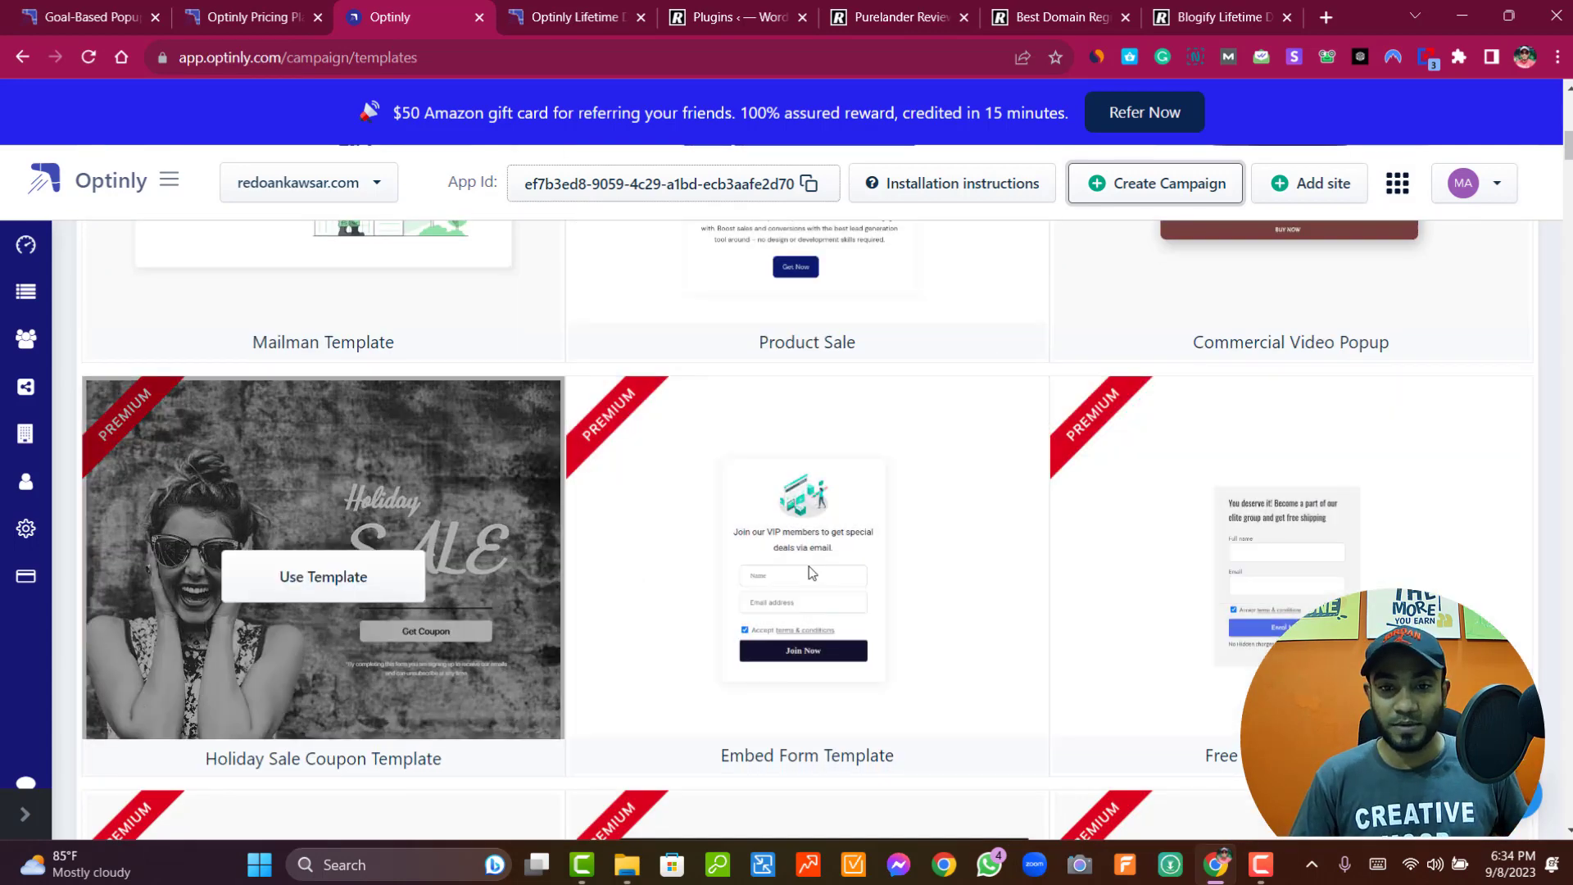
scroll(888, 578, "down", 5)
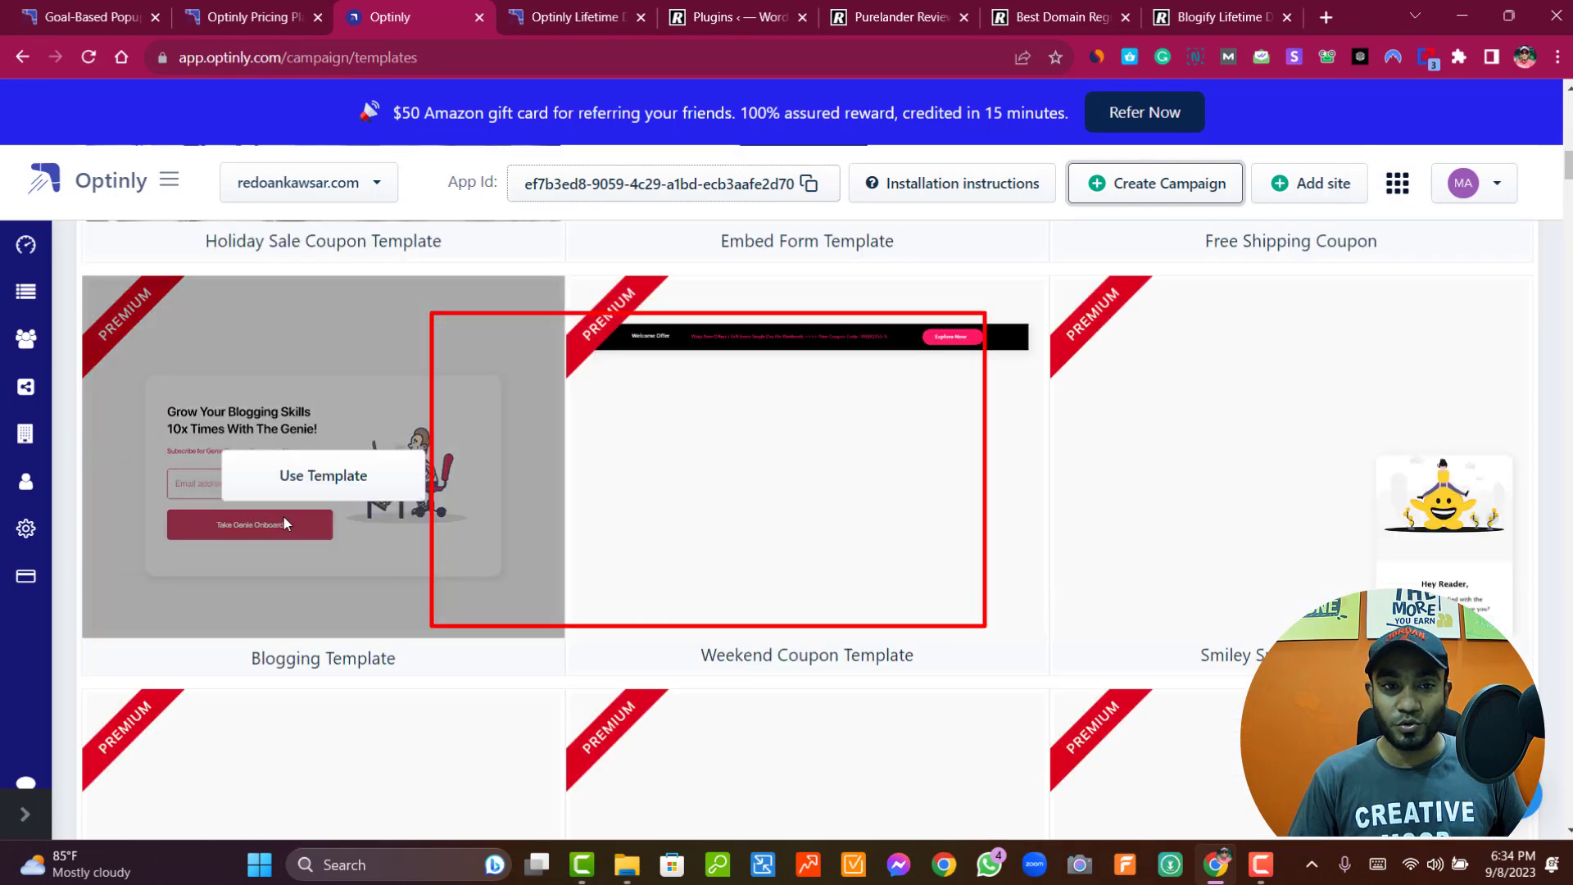
scroll(1305, 527, "down", 2)
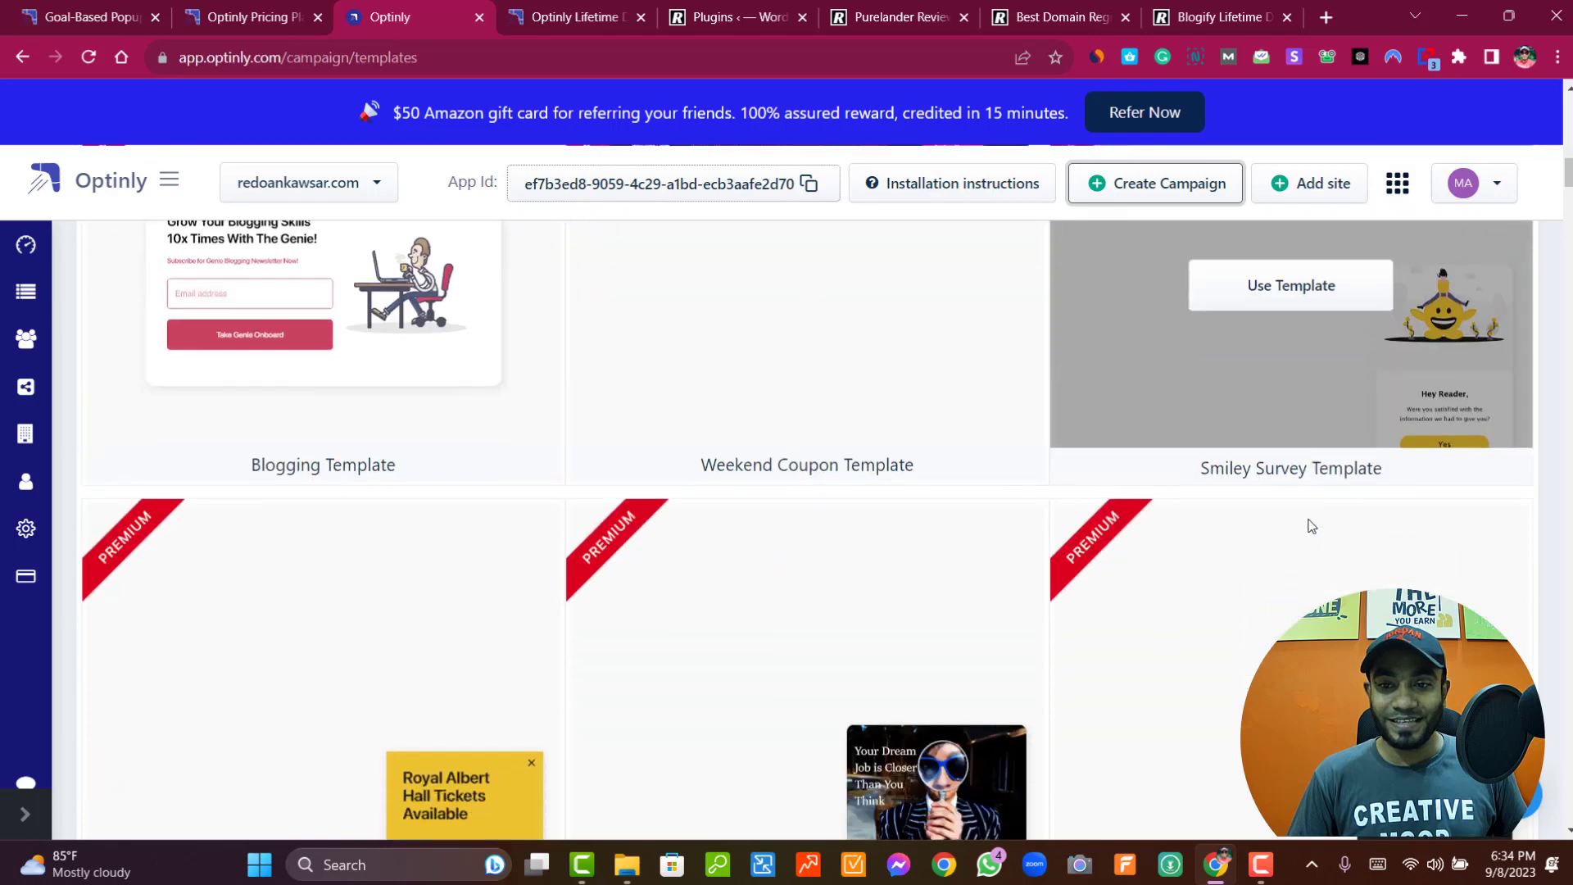
scroll(1355, 443, "up", 2)
scroll(1450, 567, "down", 2)
scroll(1451, 567, "down", 3)
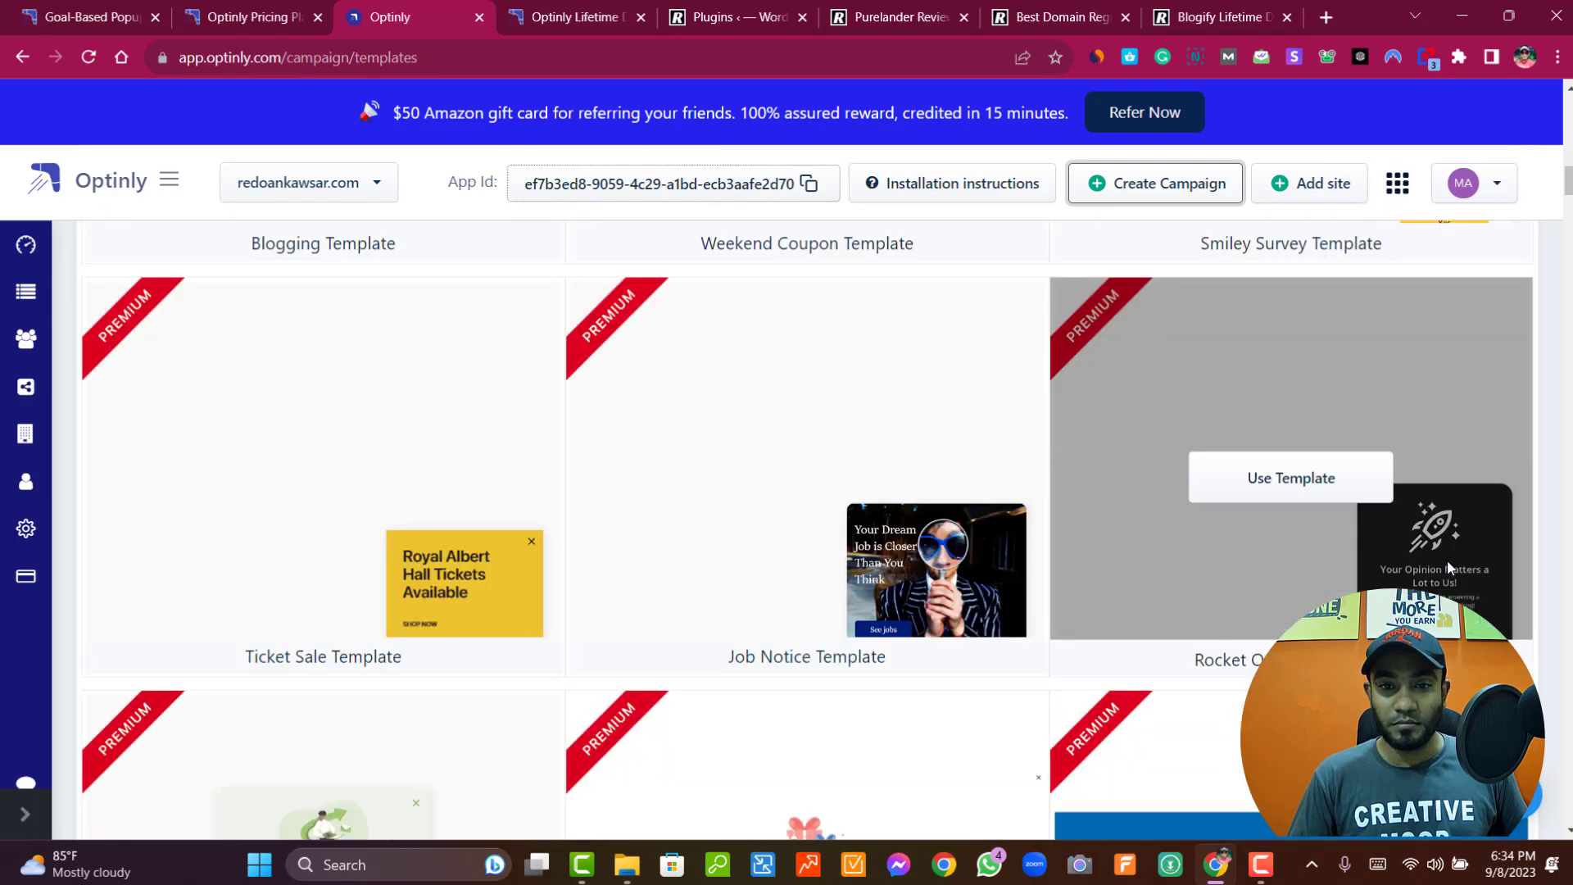
scroll(1446, 559, "down", 3)
scroll(1311, 574, "down", 1)
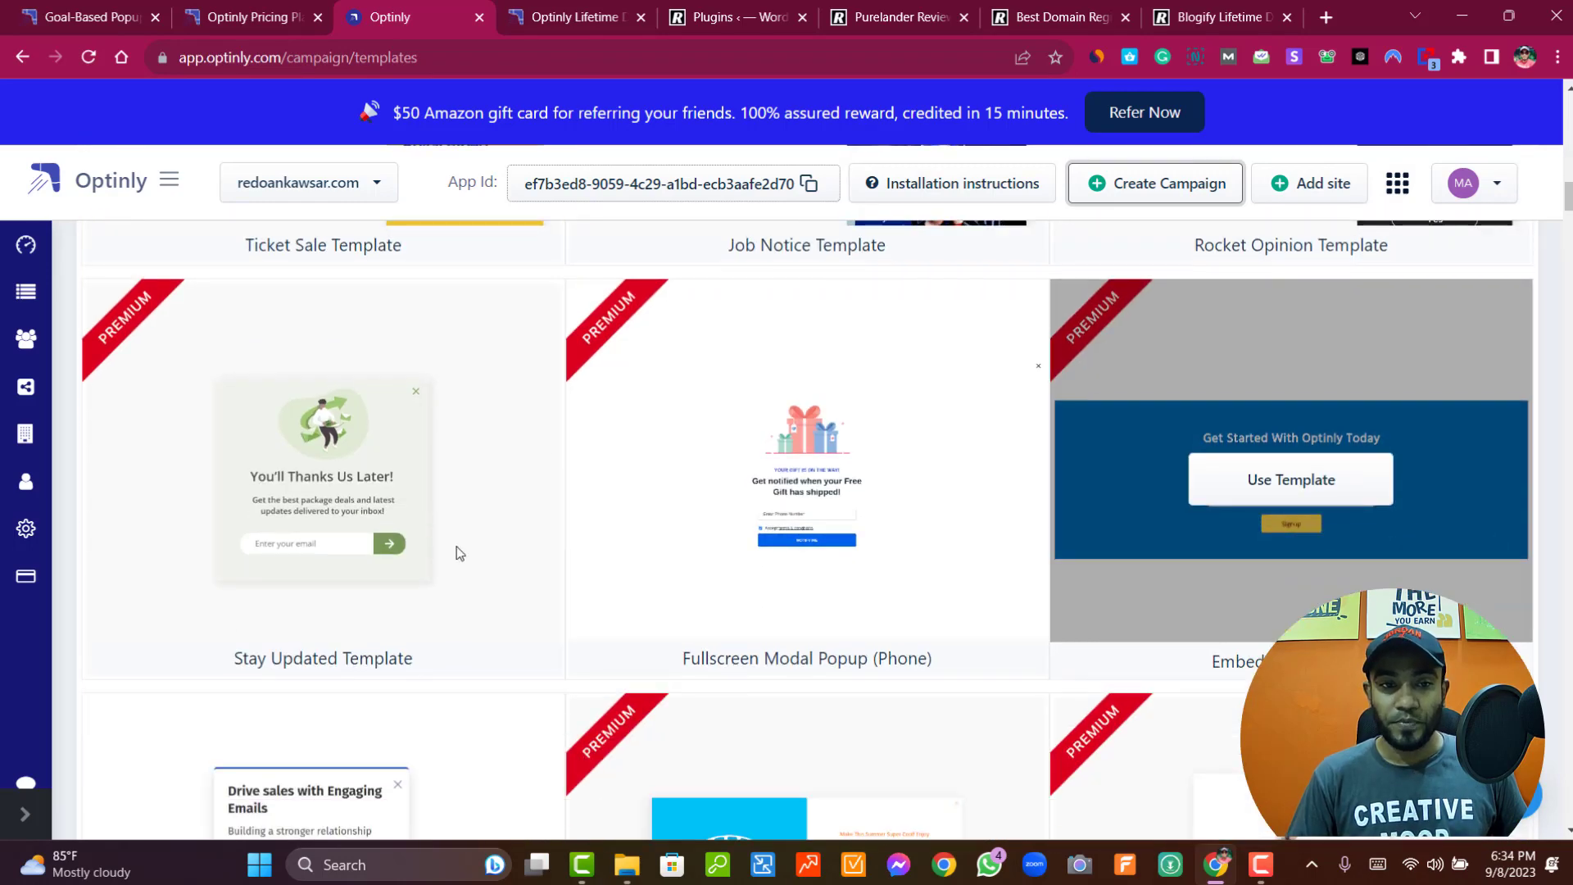
scroll(1230, 541, "down", 5)
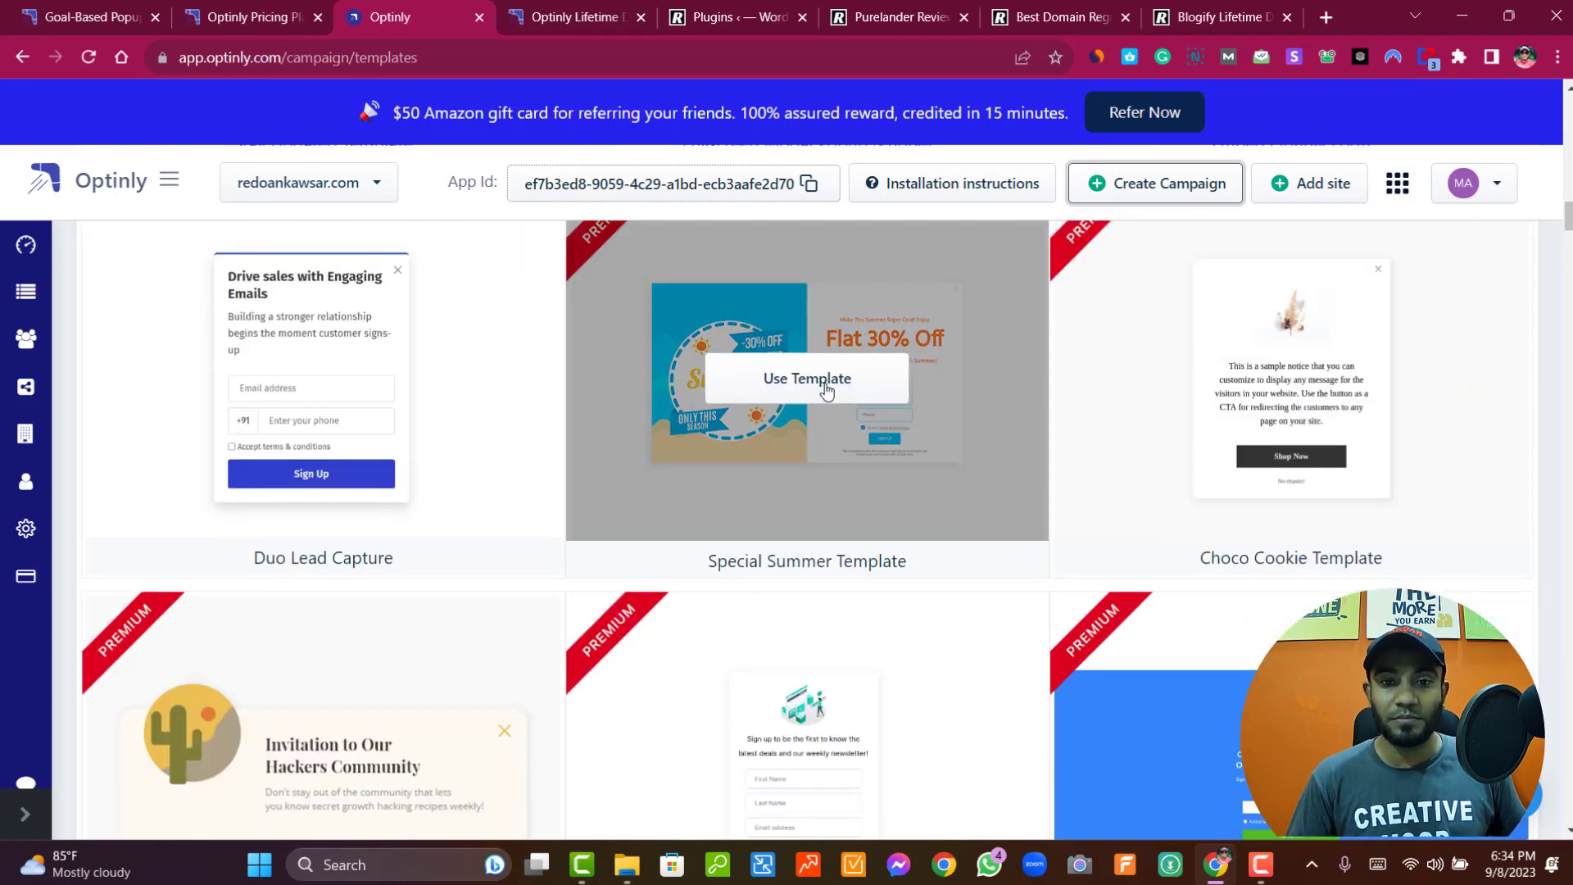
left_click(827, 392)
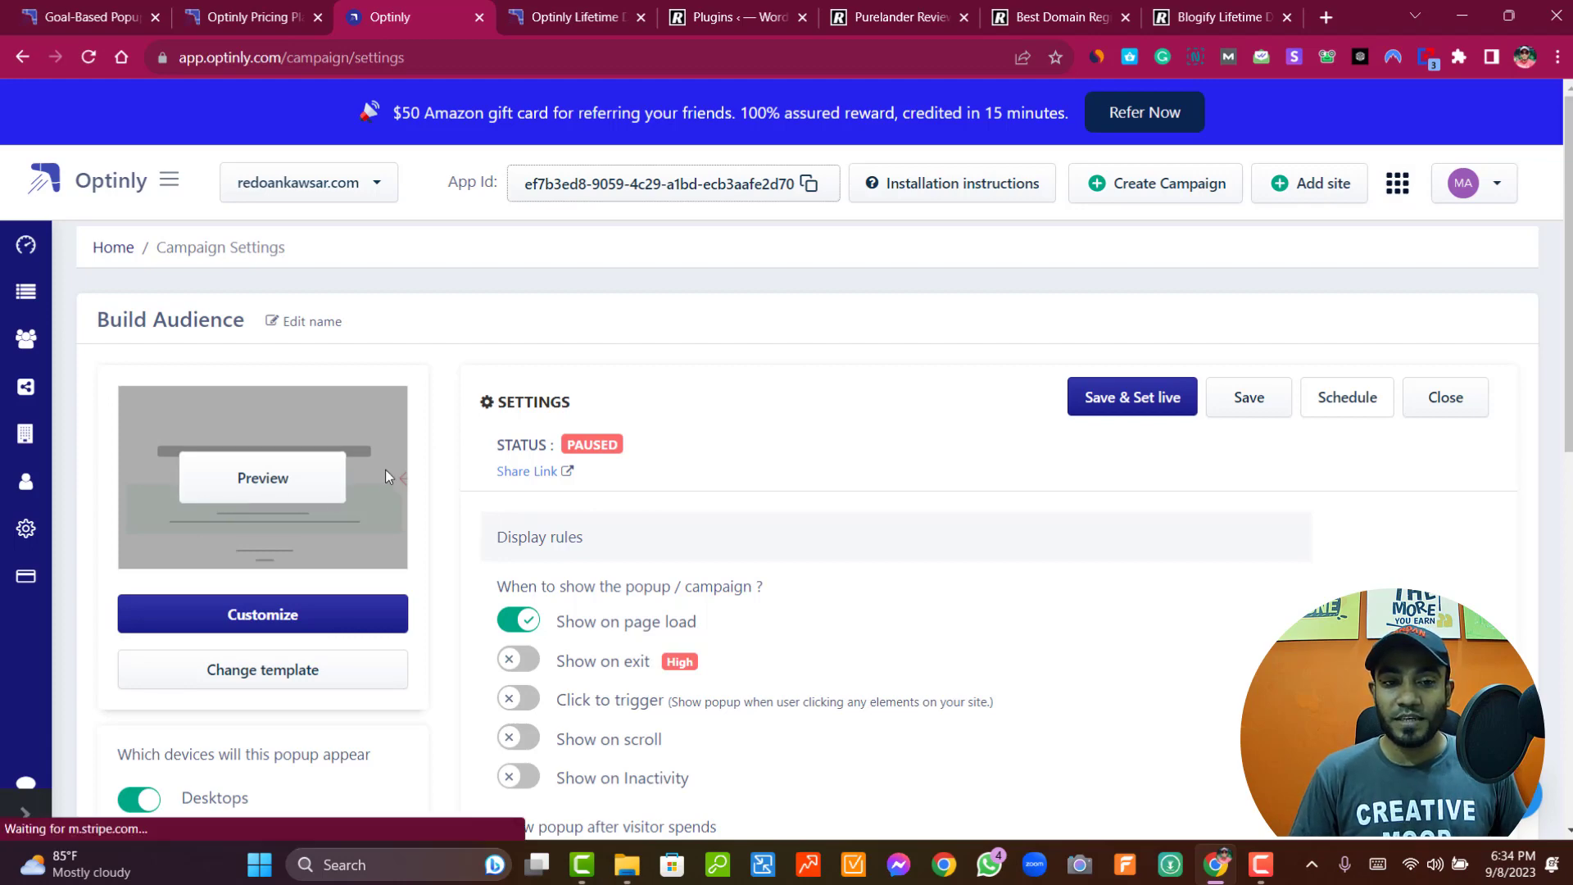
- Preview the Build Audience popup, examine its discount headline and sign-up form, and close the preview
left_click(261, 485)
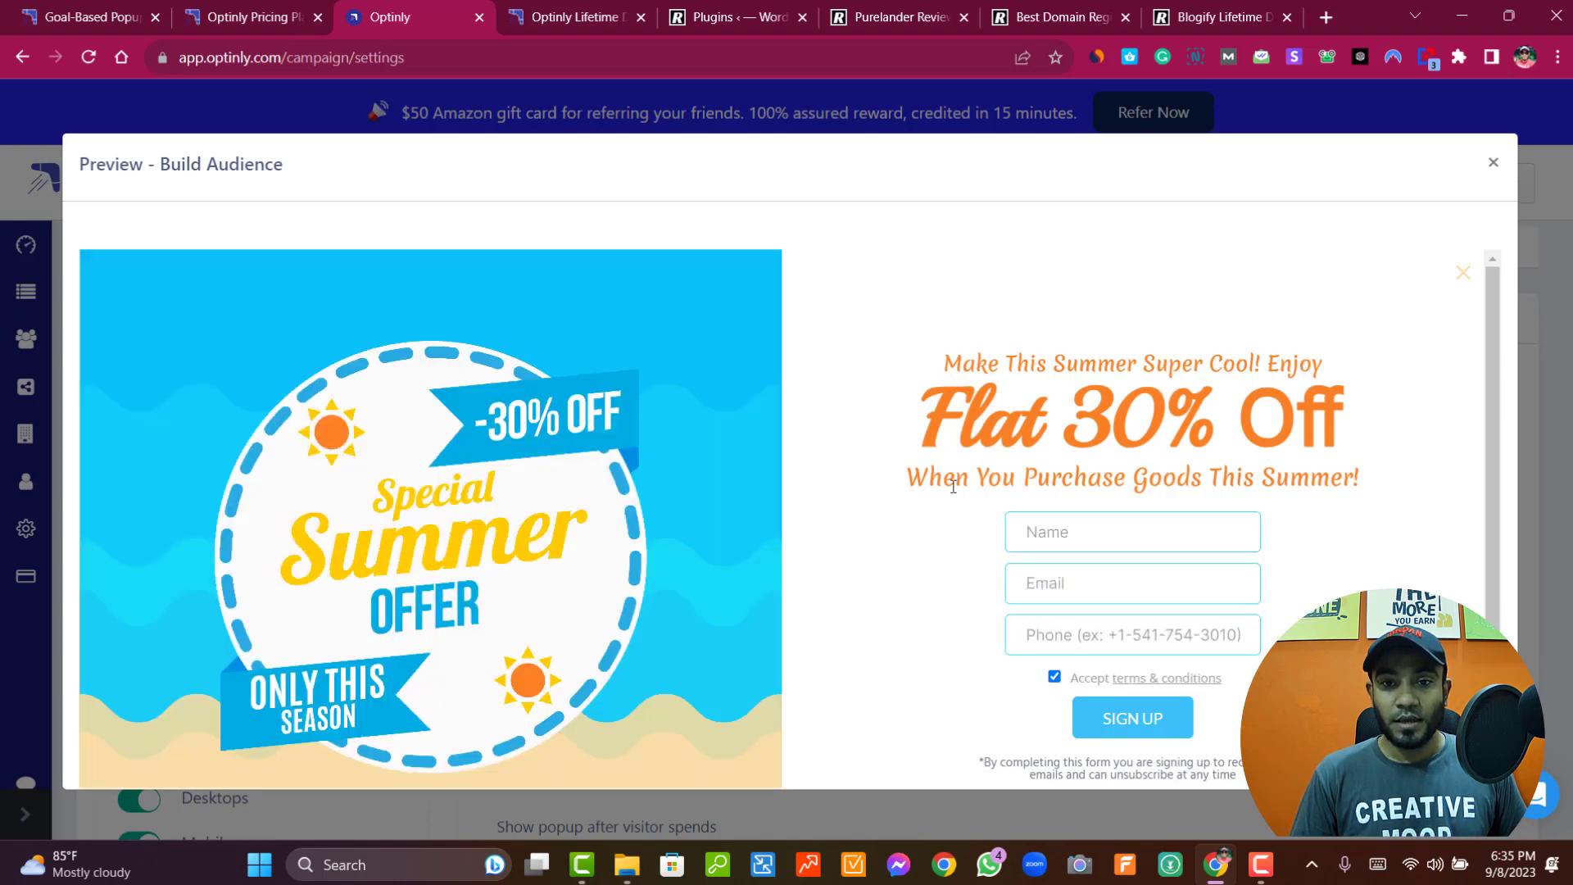
scroll(973, 484, "down", 2)
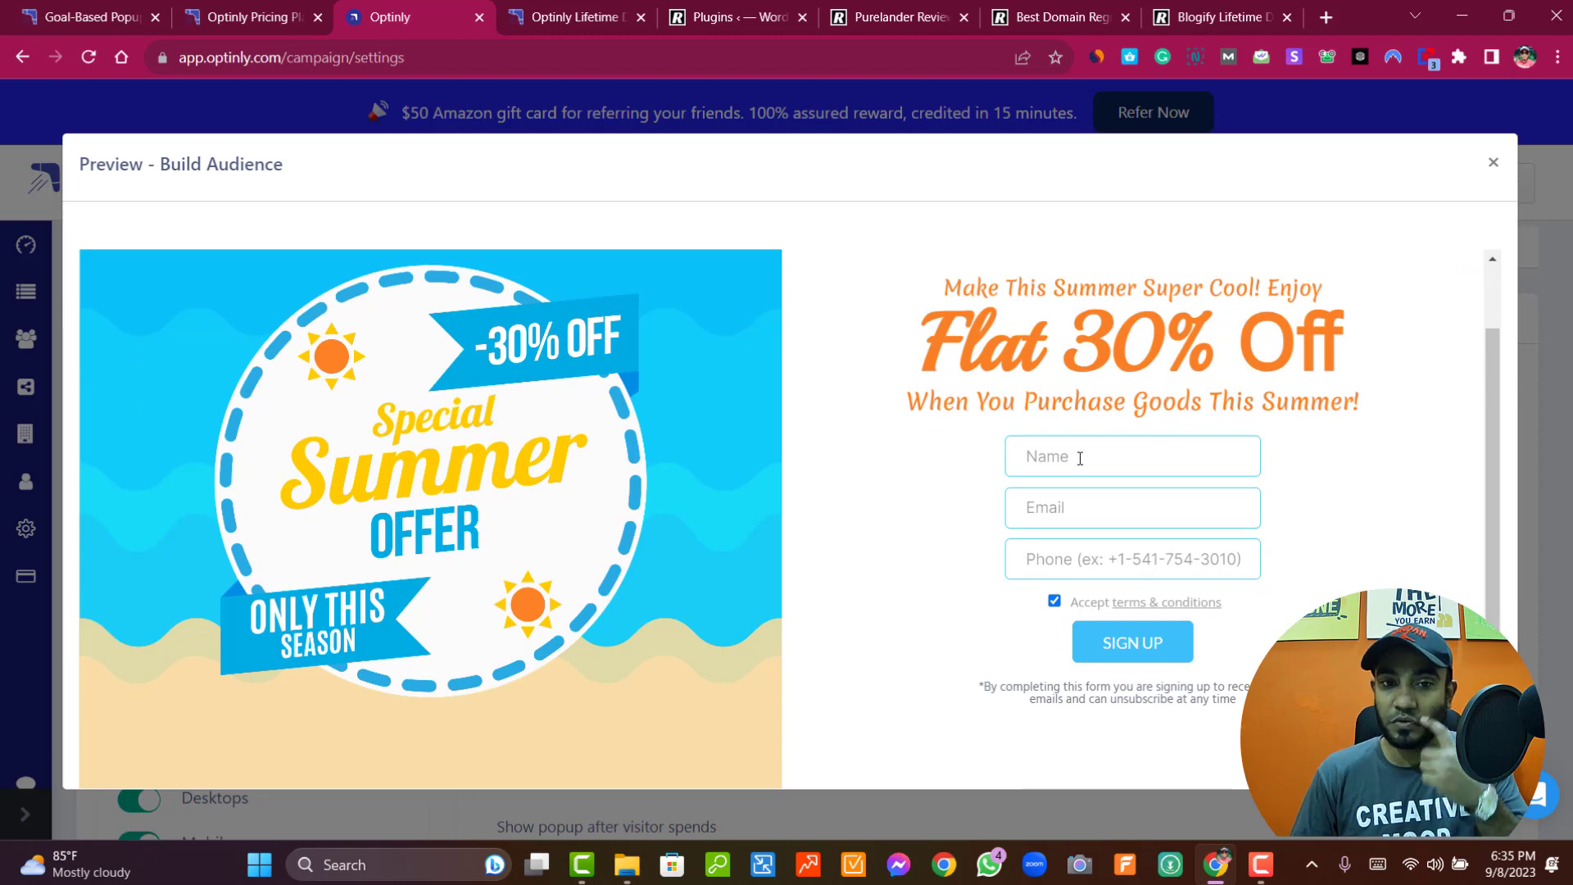
scroll(1088, 462, "up", 2)
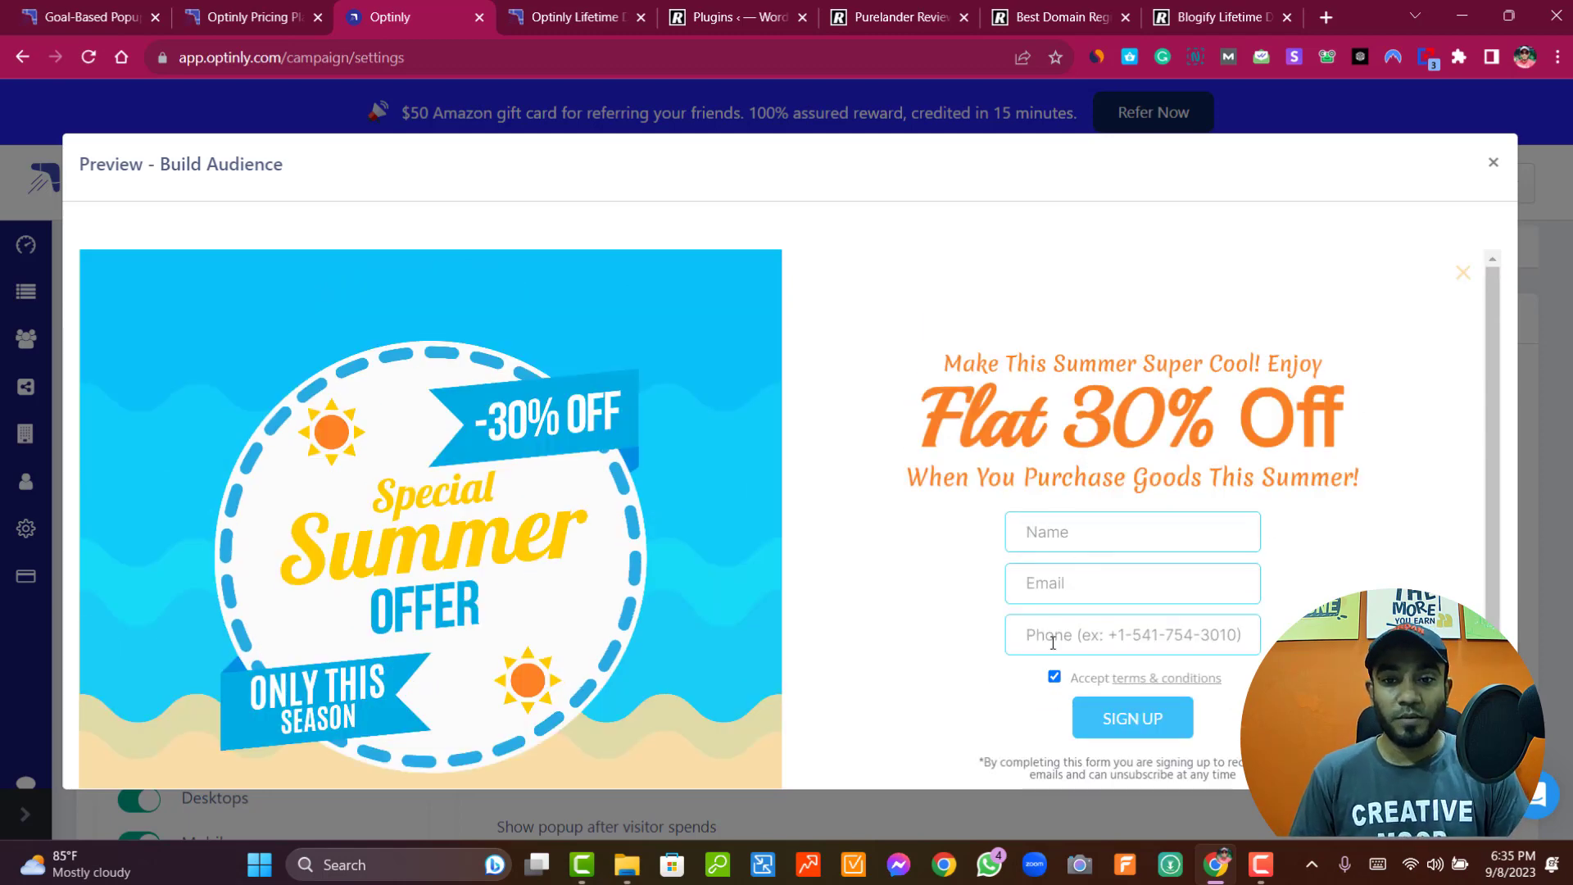
scroll(1165, 698, "down", 2)
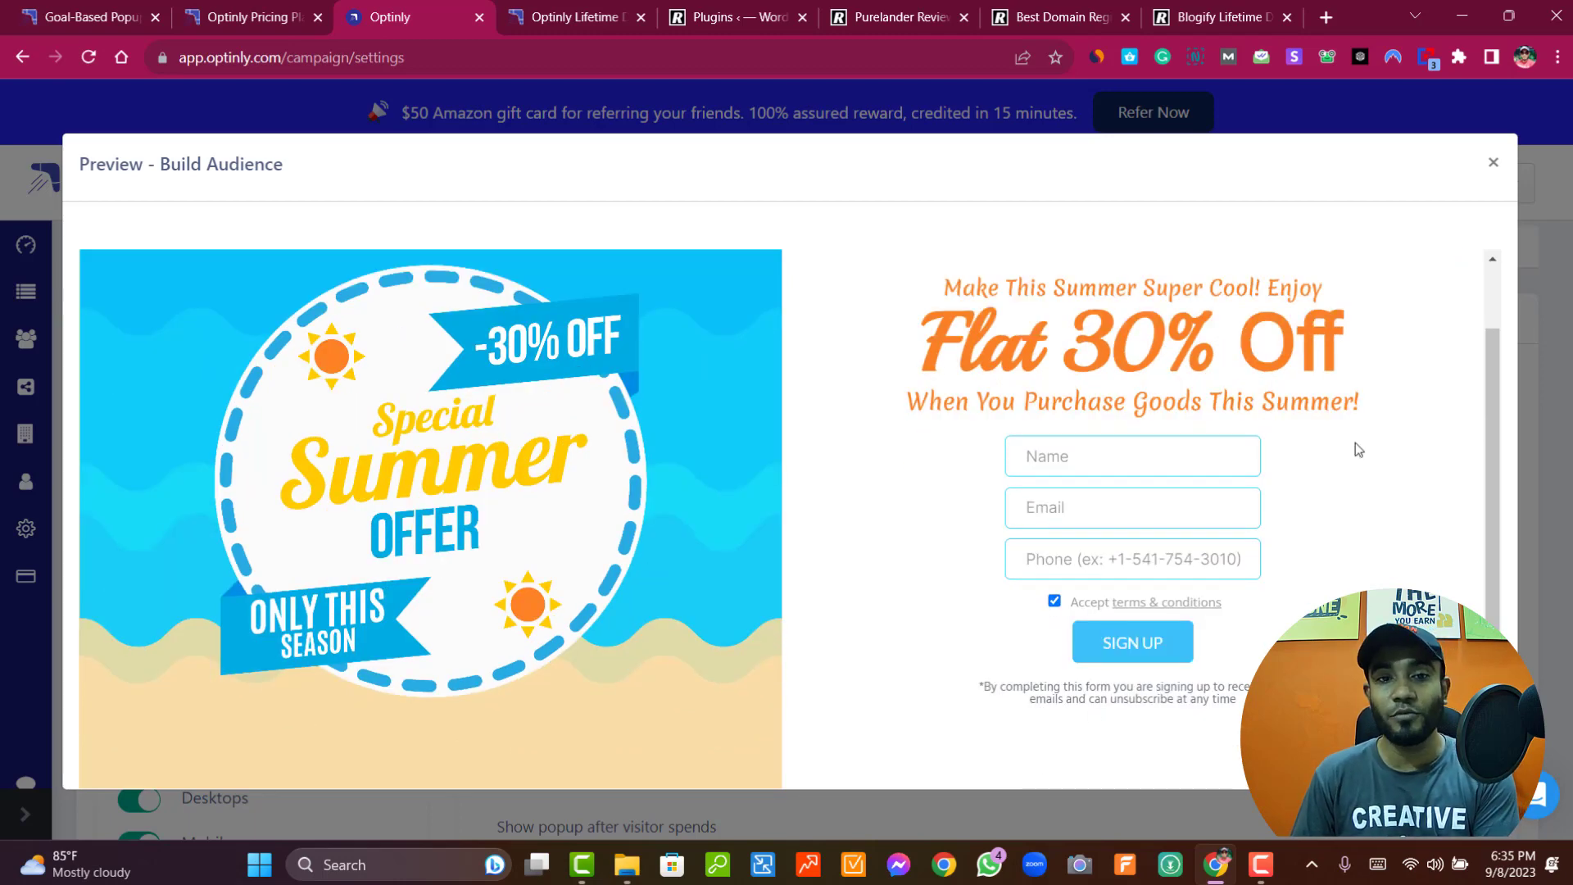
left_click_drag(1063, 336, 1318, 333)
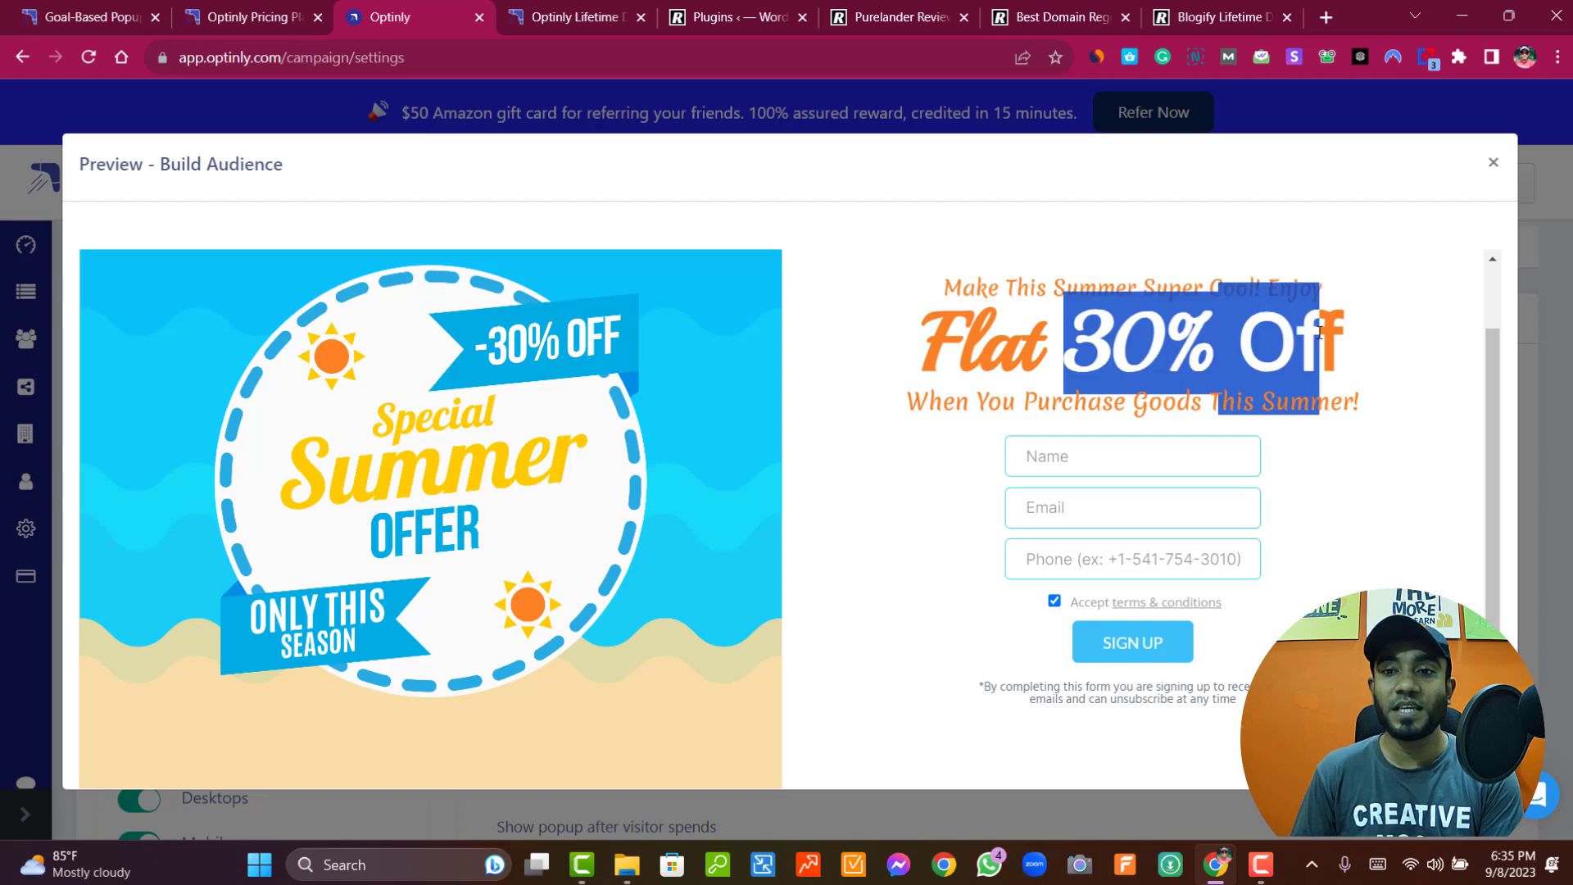
left_click(931, 353)
left_click_drag(926, 336, 1352, 316)
left_click(1352, 336)
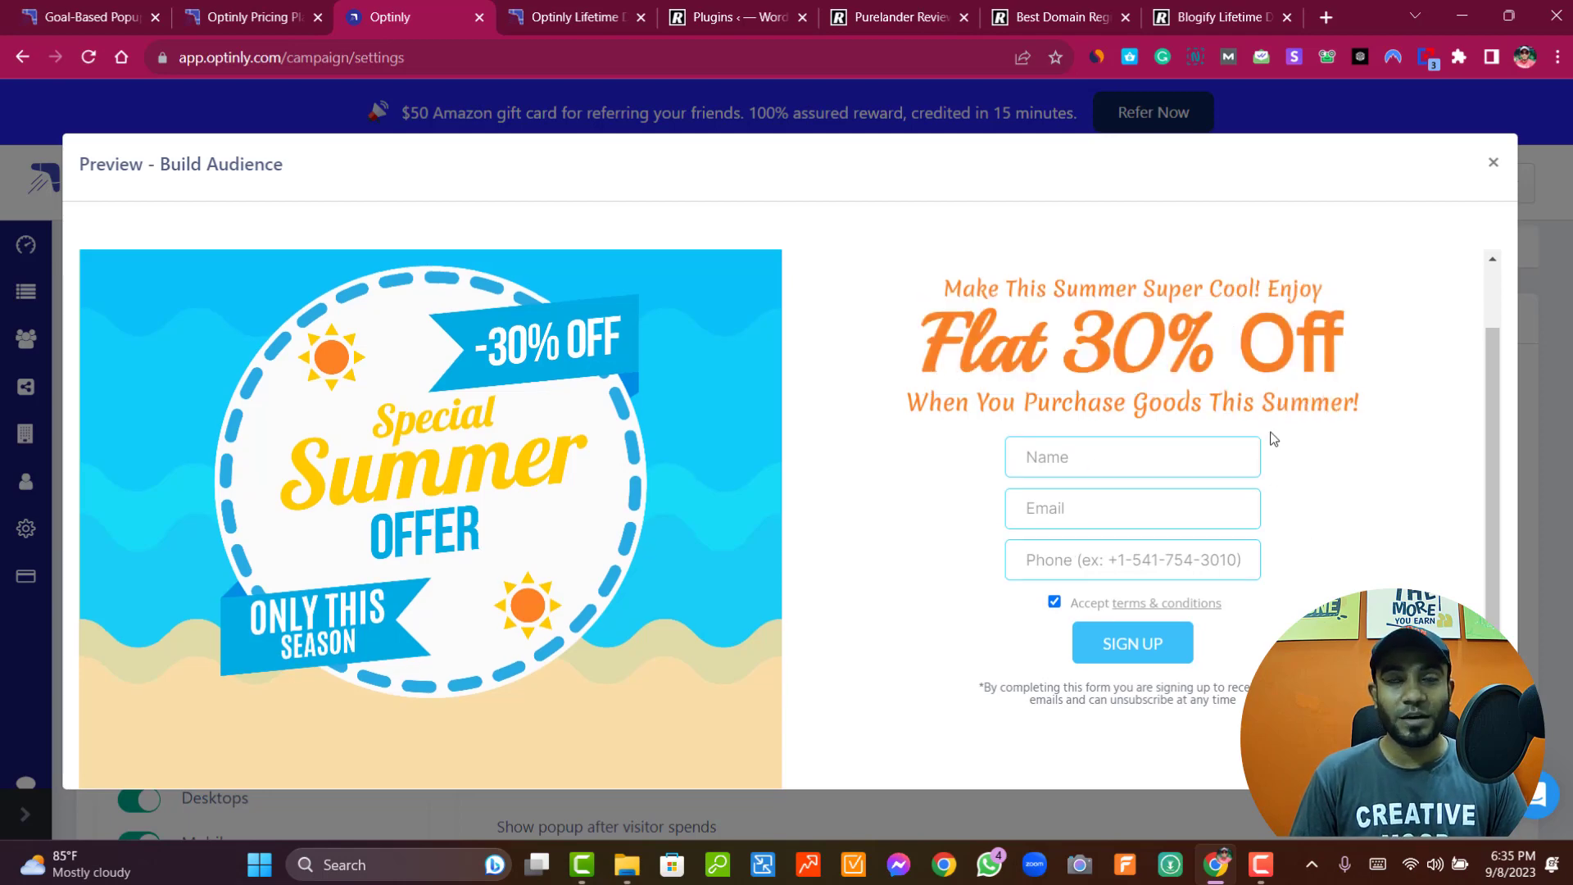
scroll(1270, 438, "up", 1)
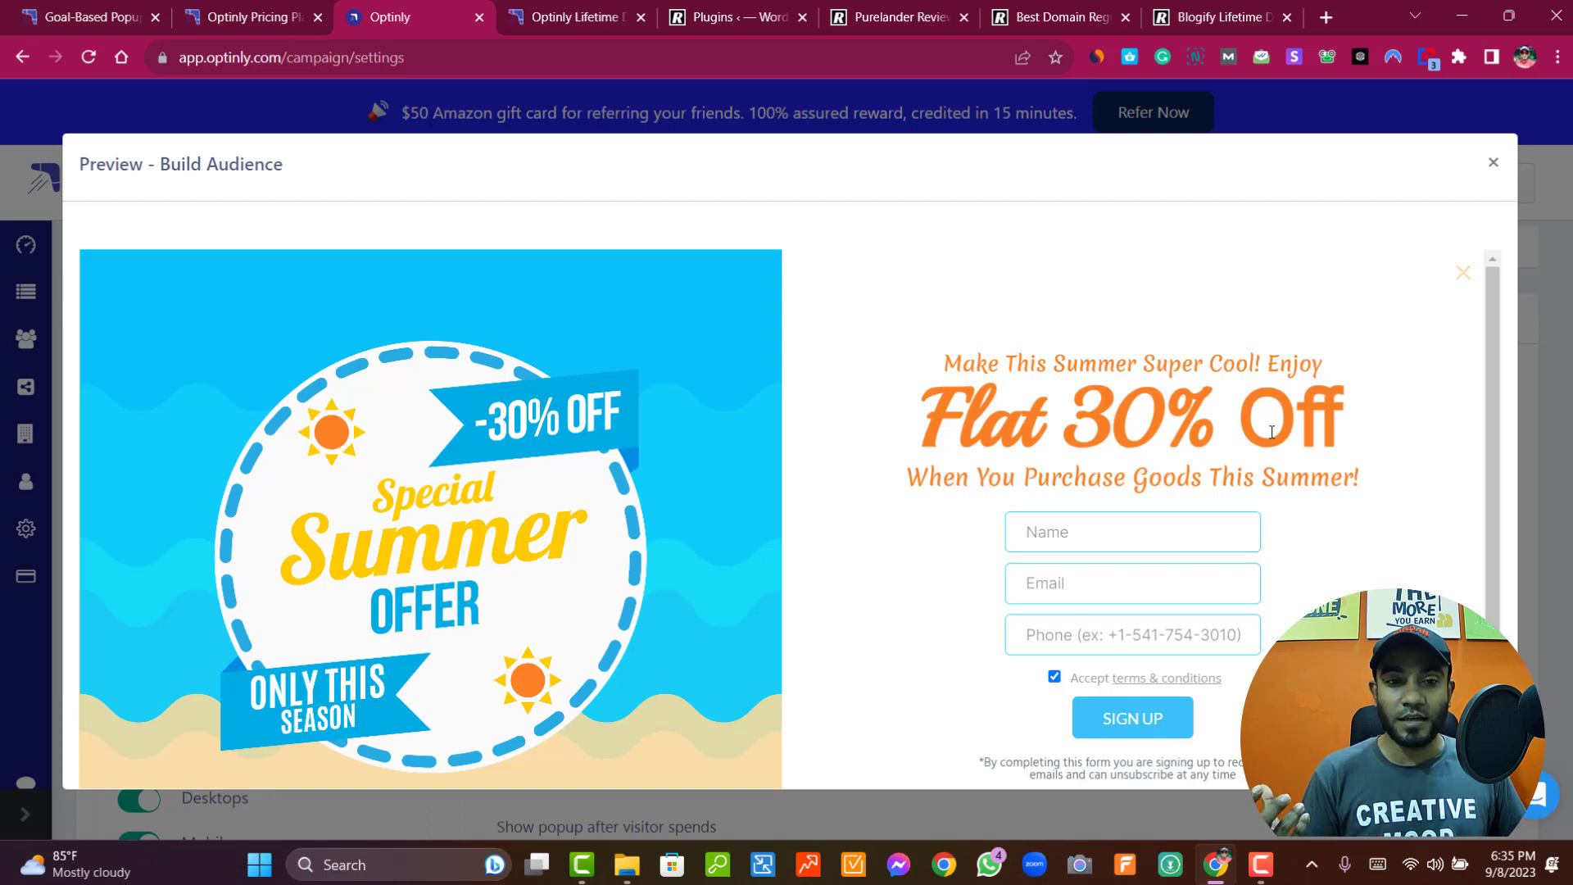
left_click(1492, 166)
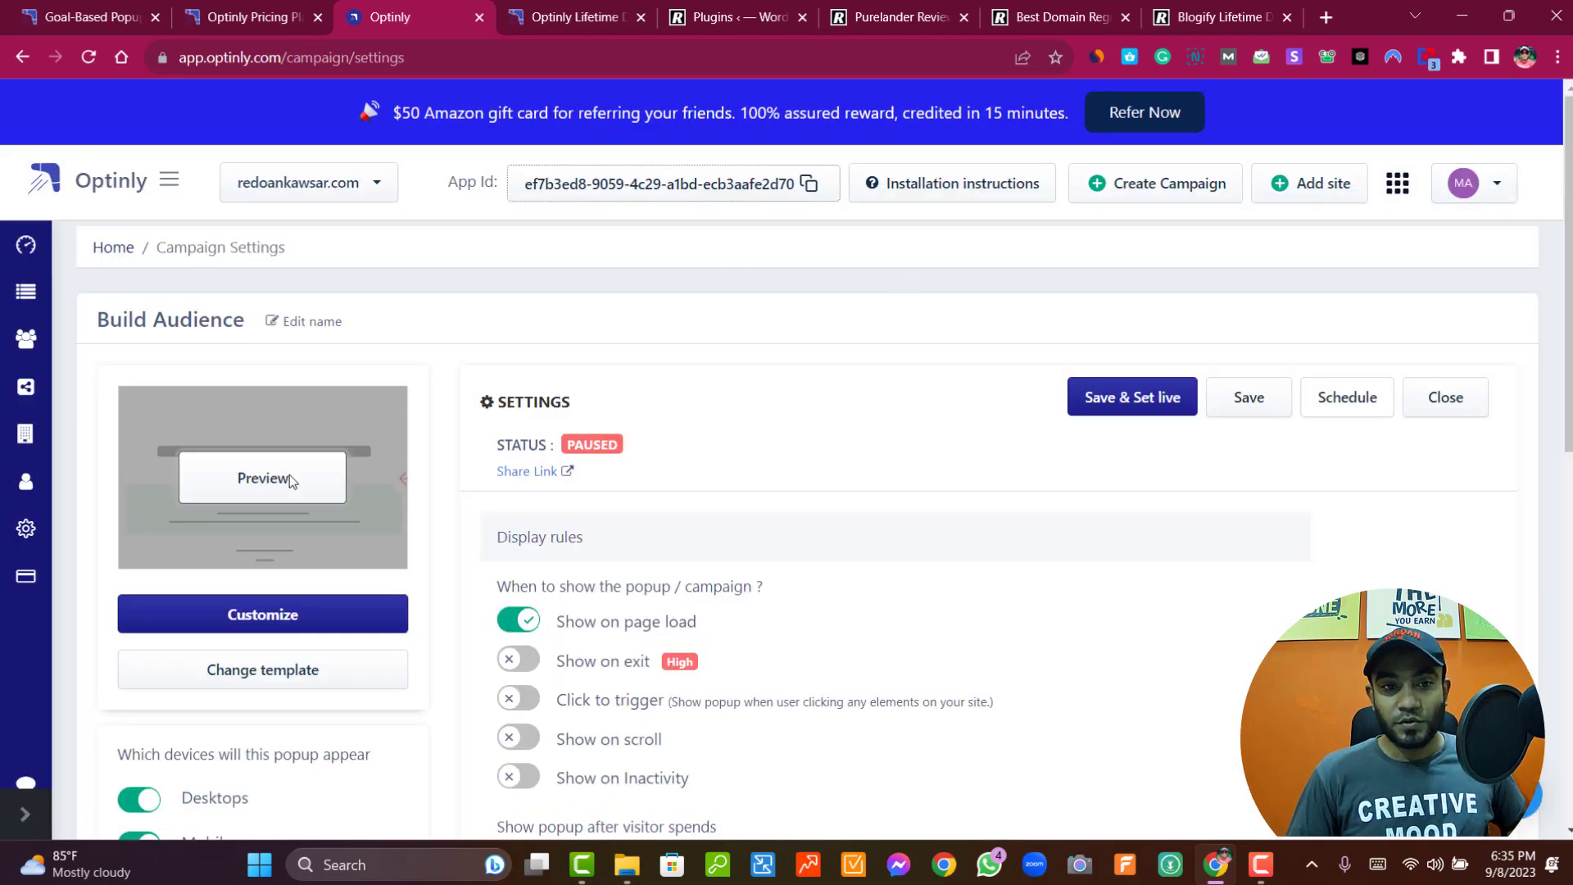
- Limit the popup to desktops by disabling its appearance on mobiles and tablets
scroll(973, 471, "down", 1)
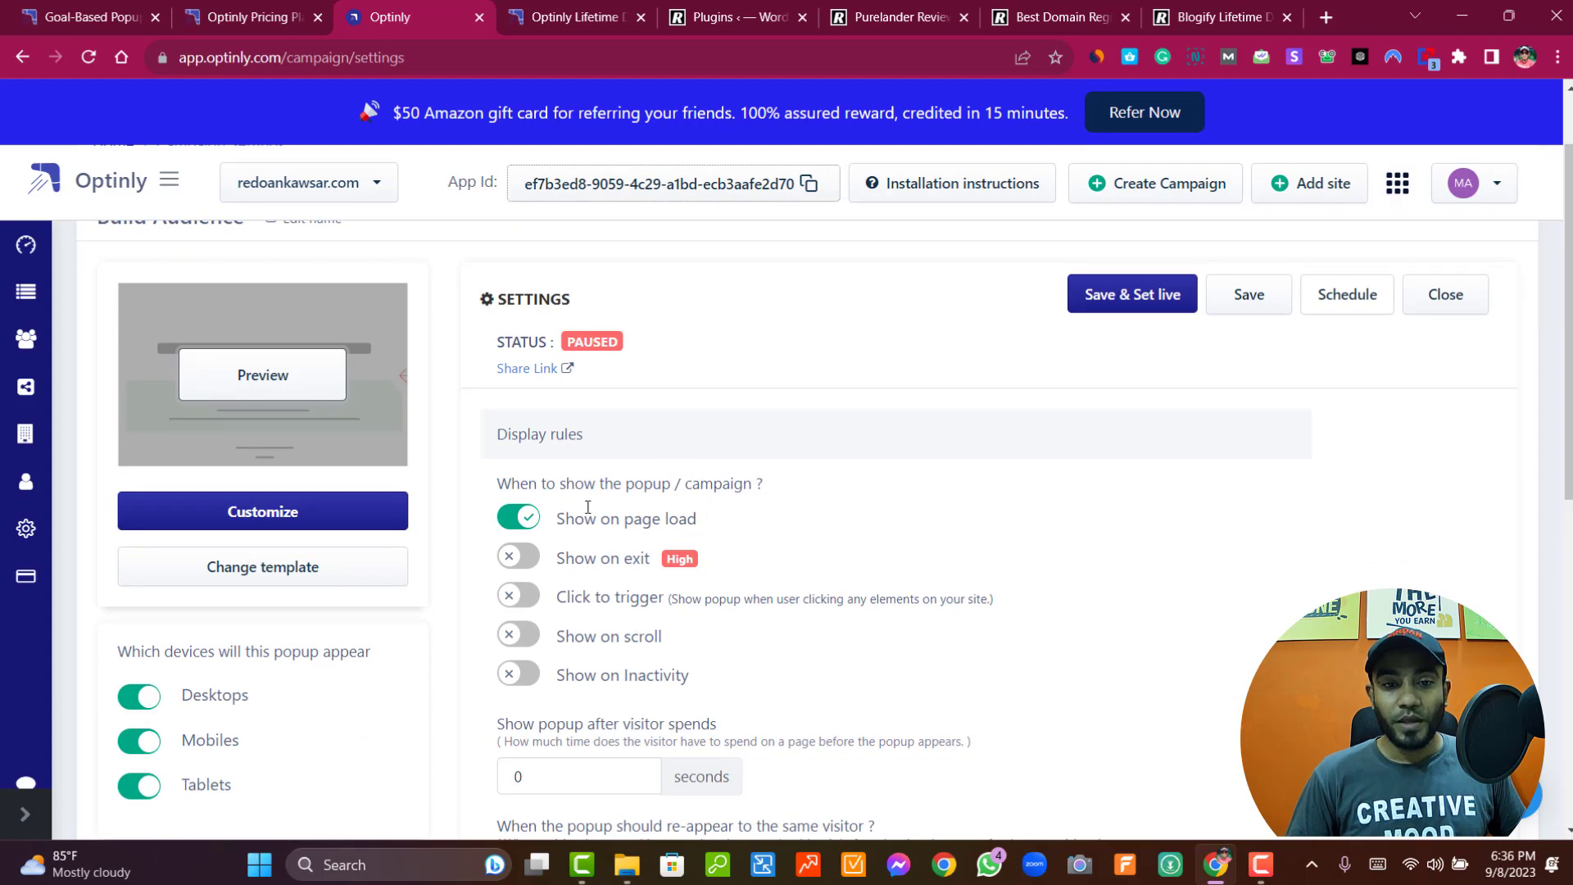
triple_click(760, 485)
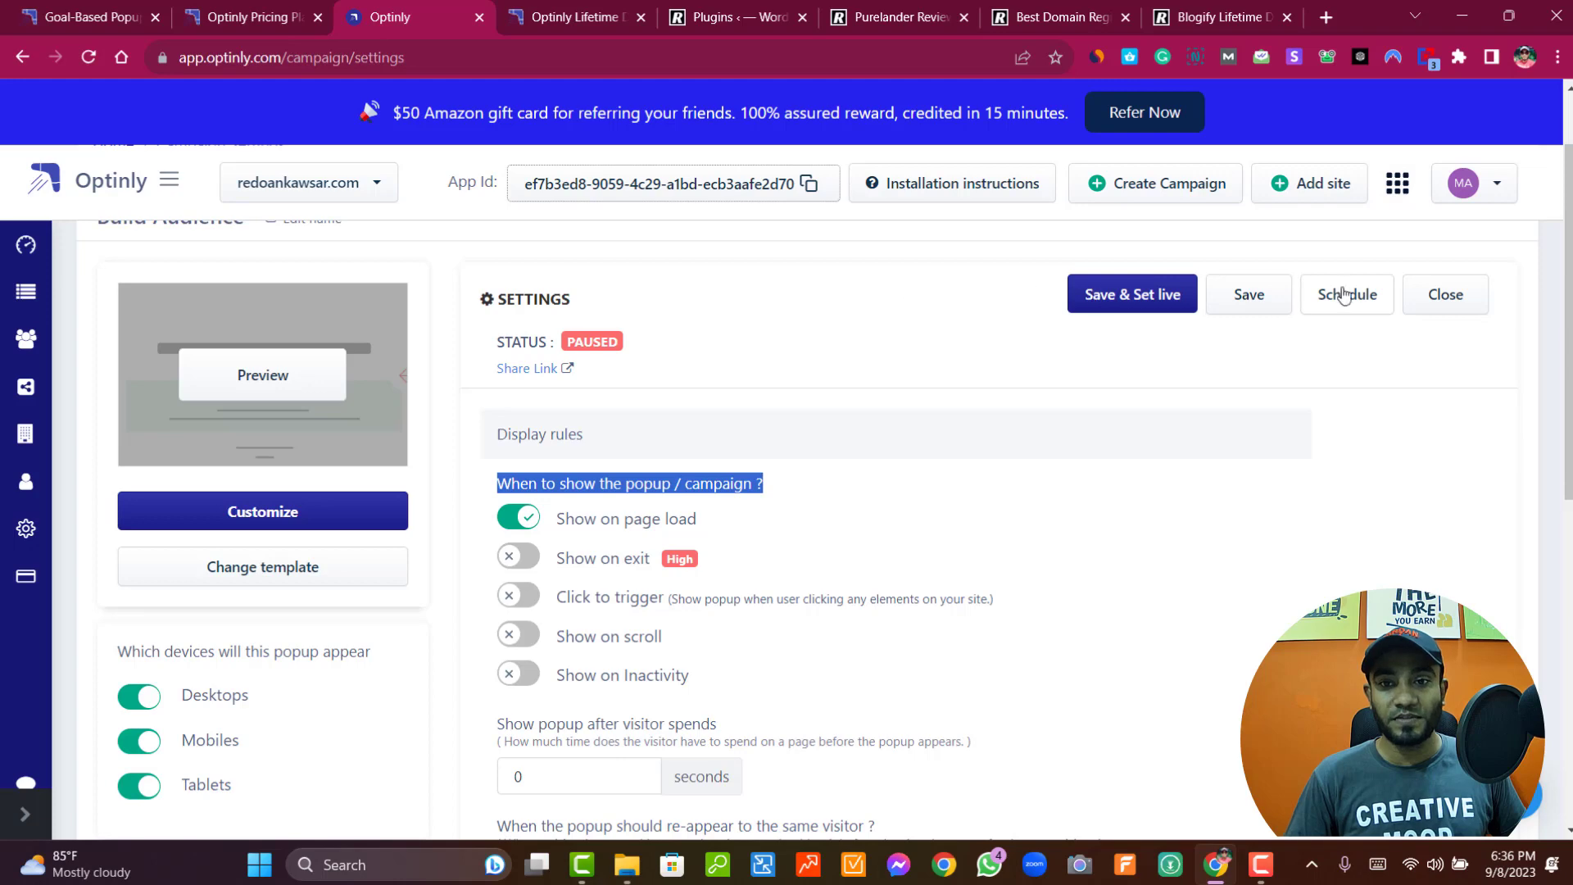
scroll(606, 516, "down", 2)
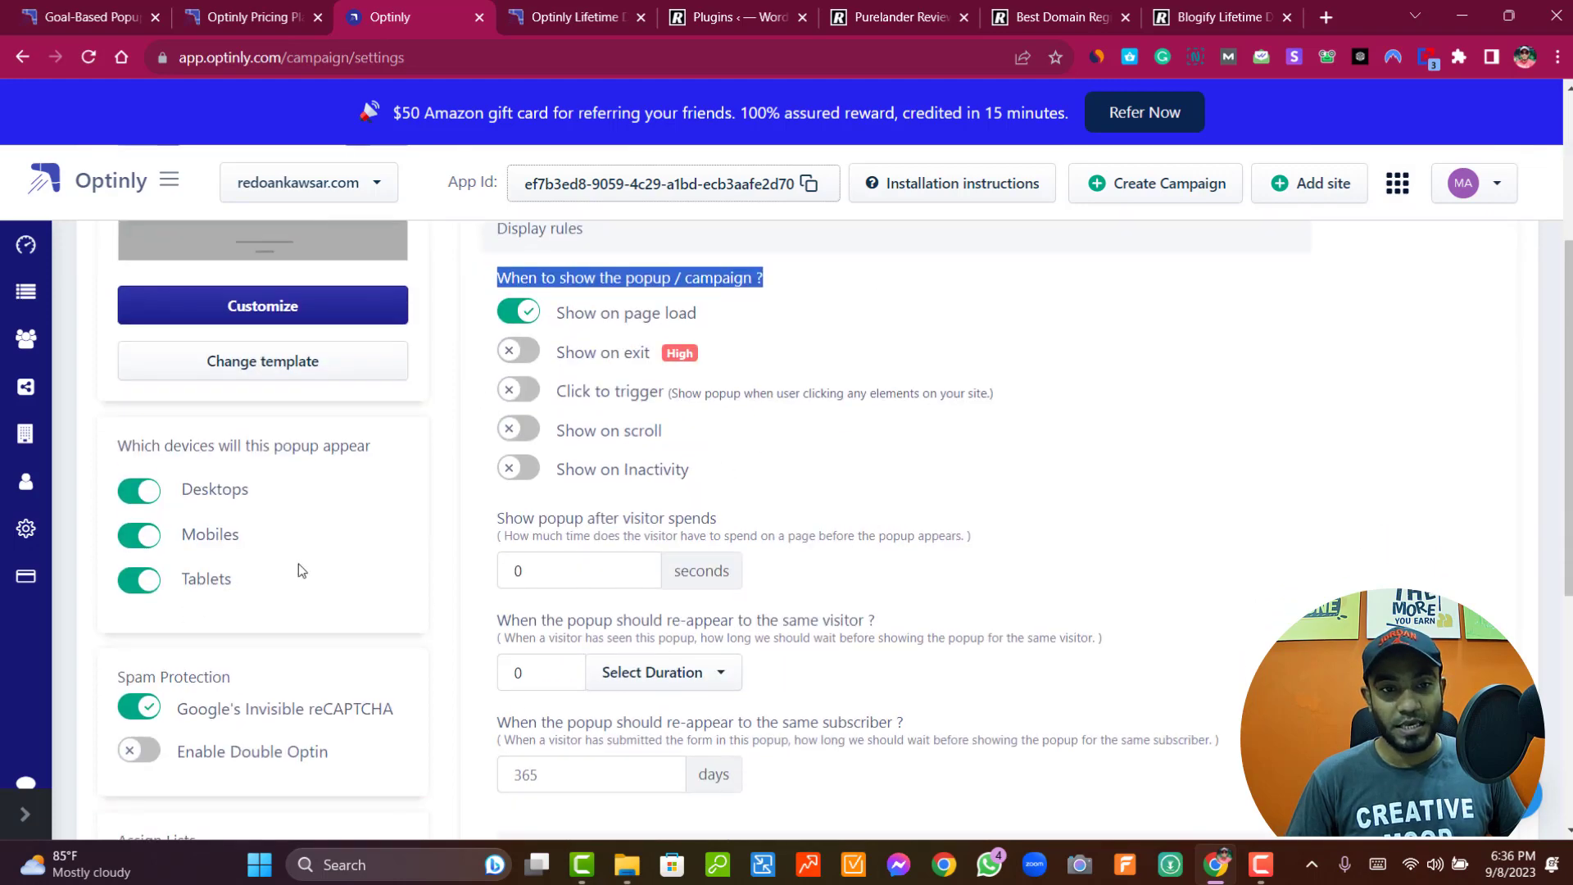
scroll(298, 564, "up", 1)
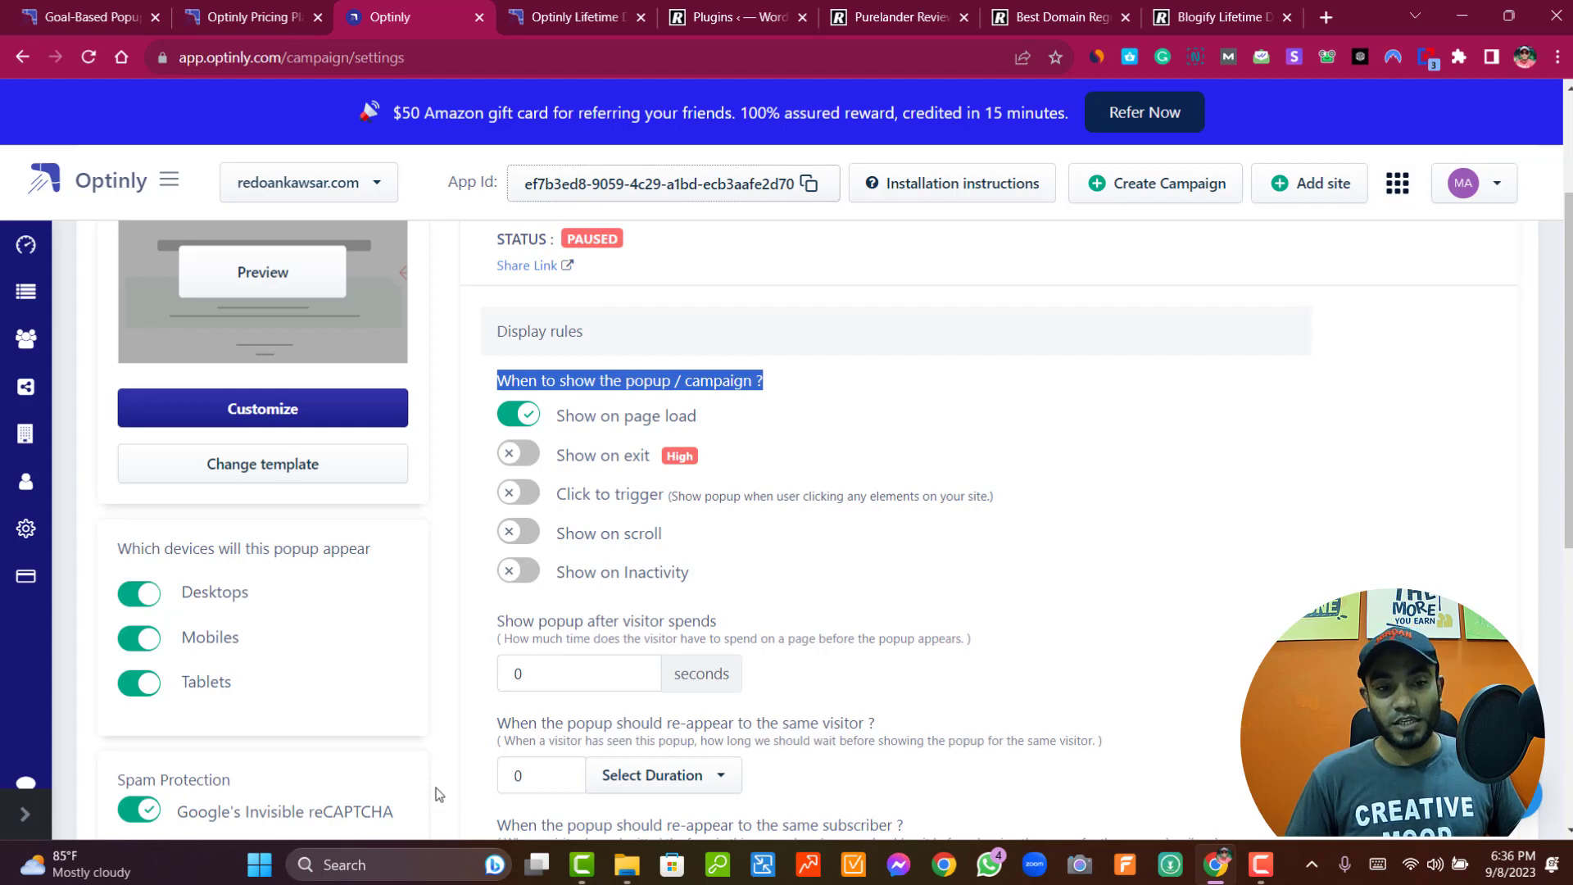
left_click(139, 646)
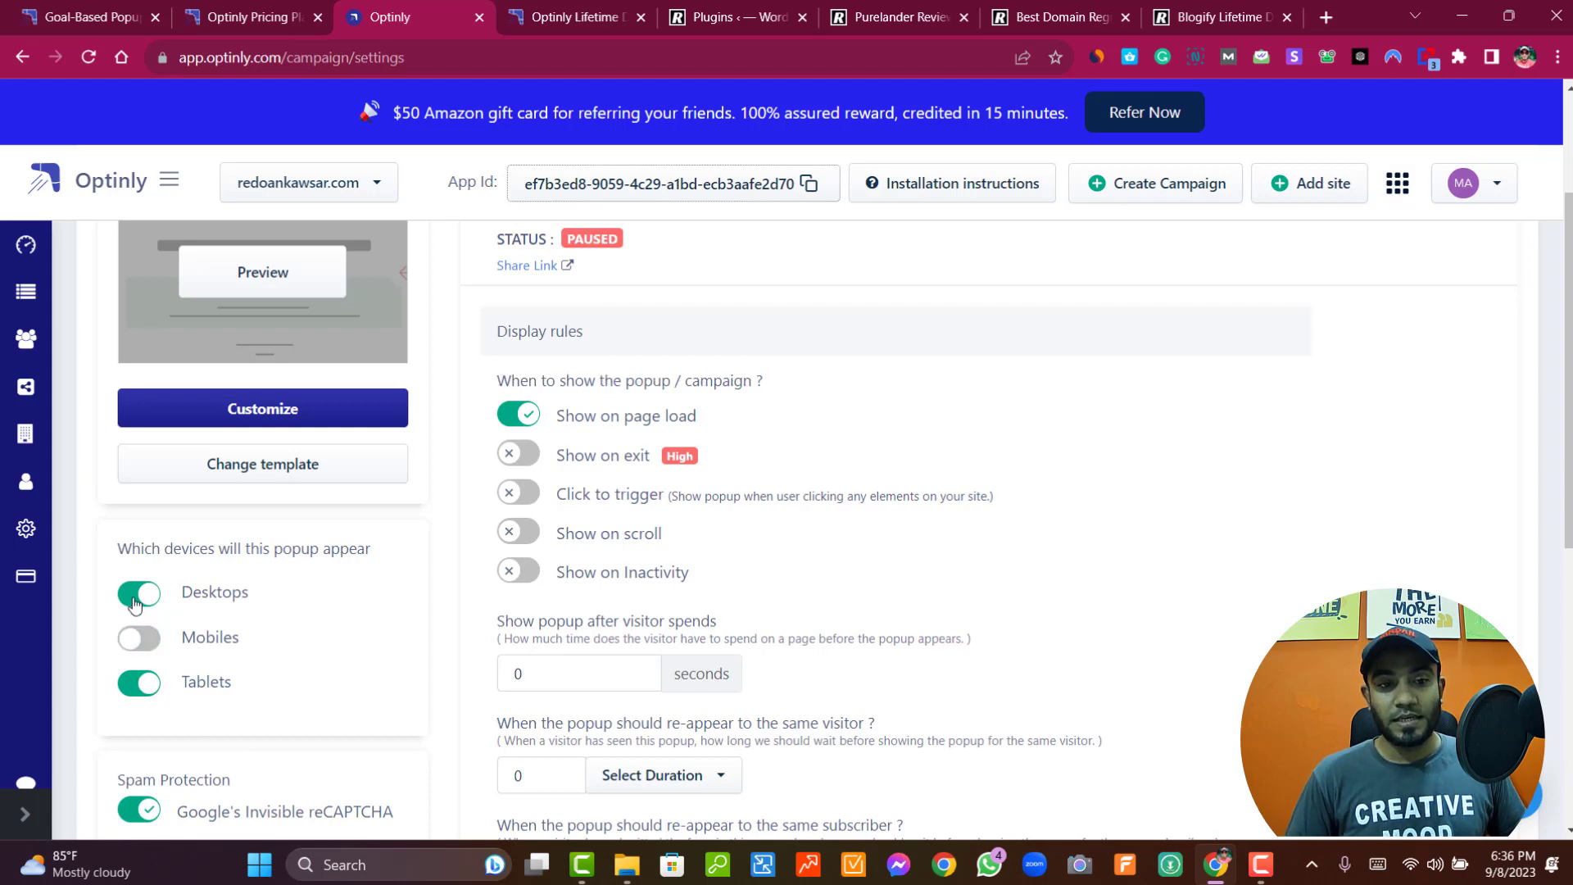
left_click(136, 604)
left_click(140, 642)
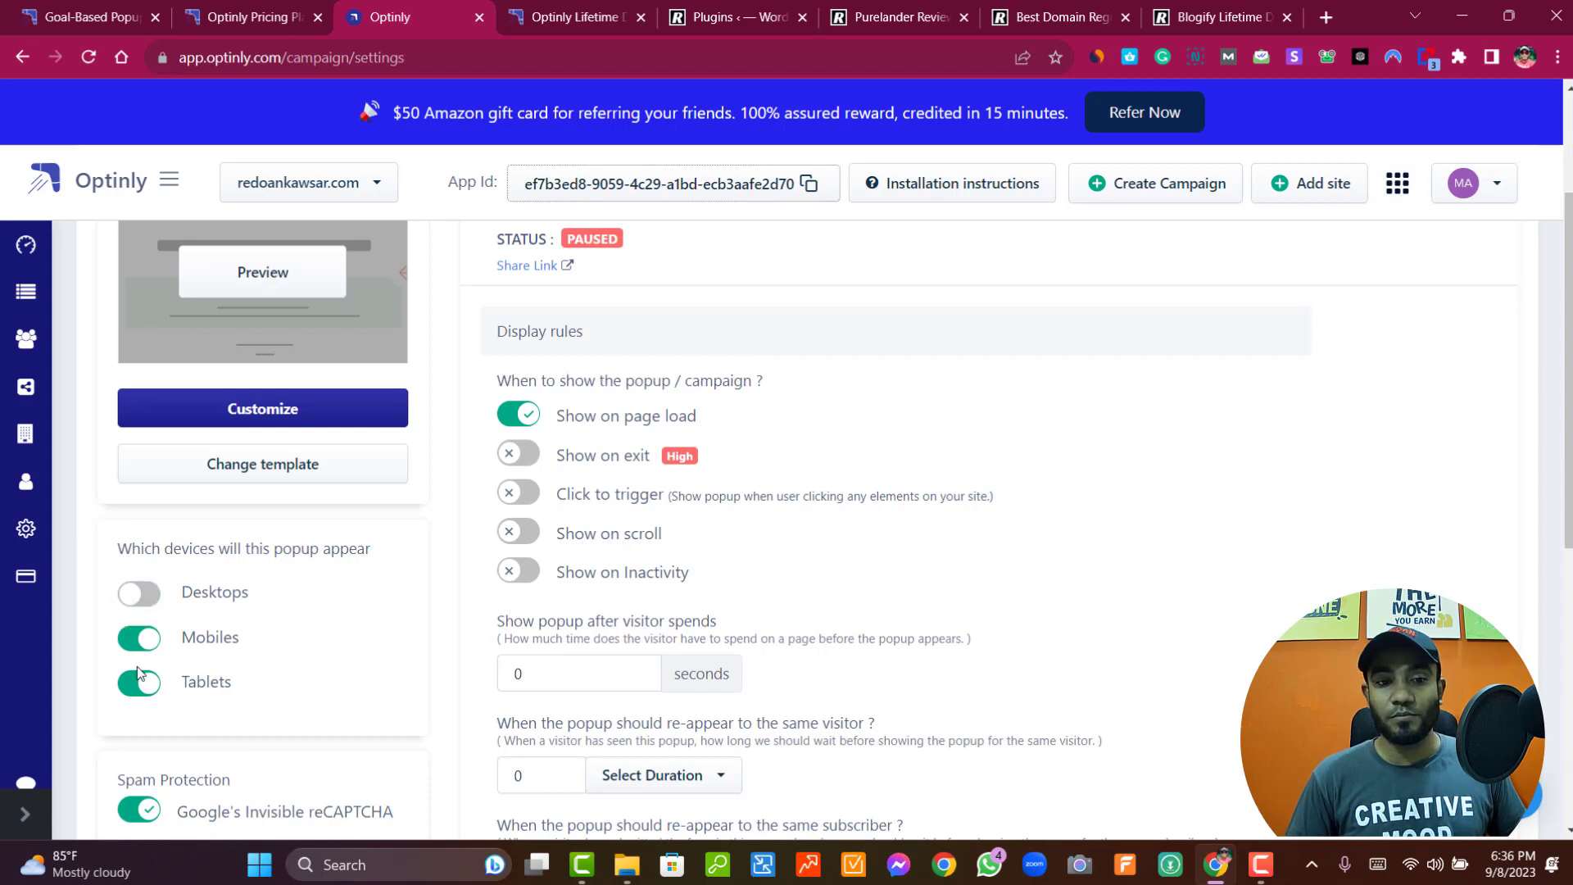
left_click(138, 639)
left_click(124, 686)
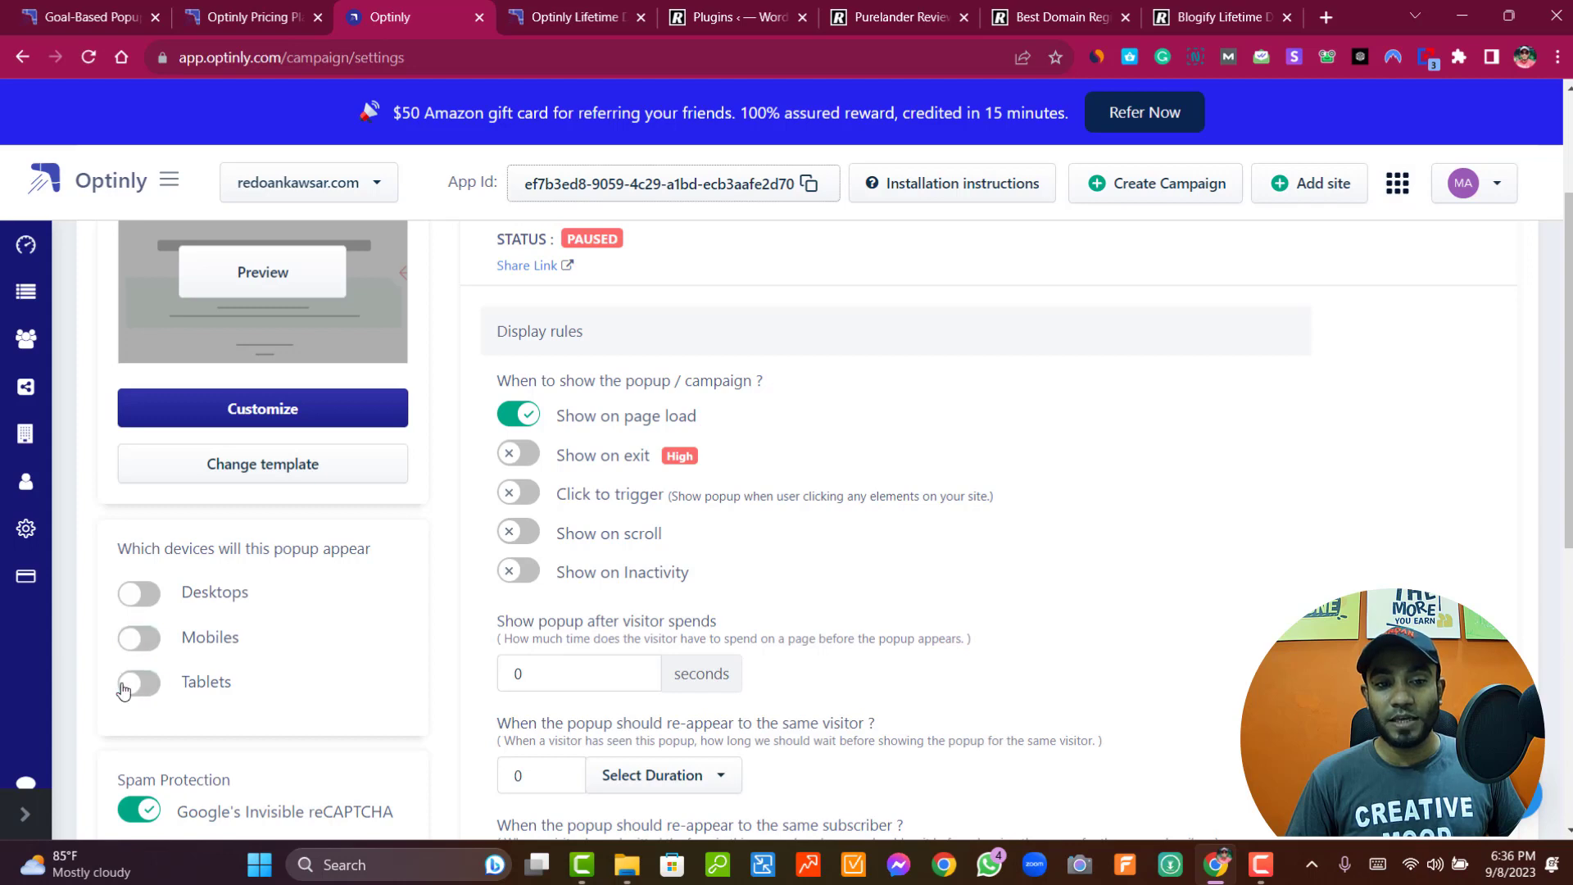
left_click(139, 593)
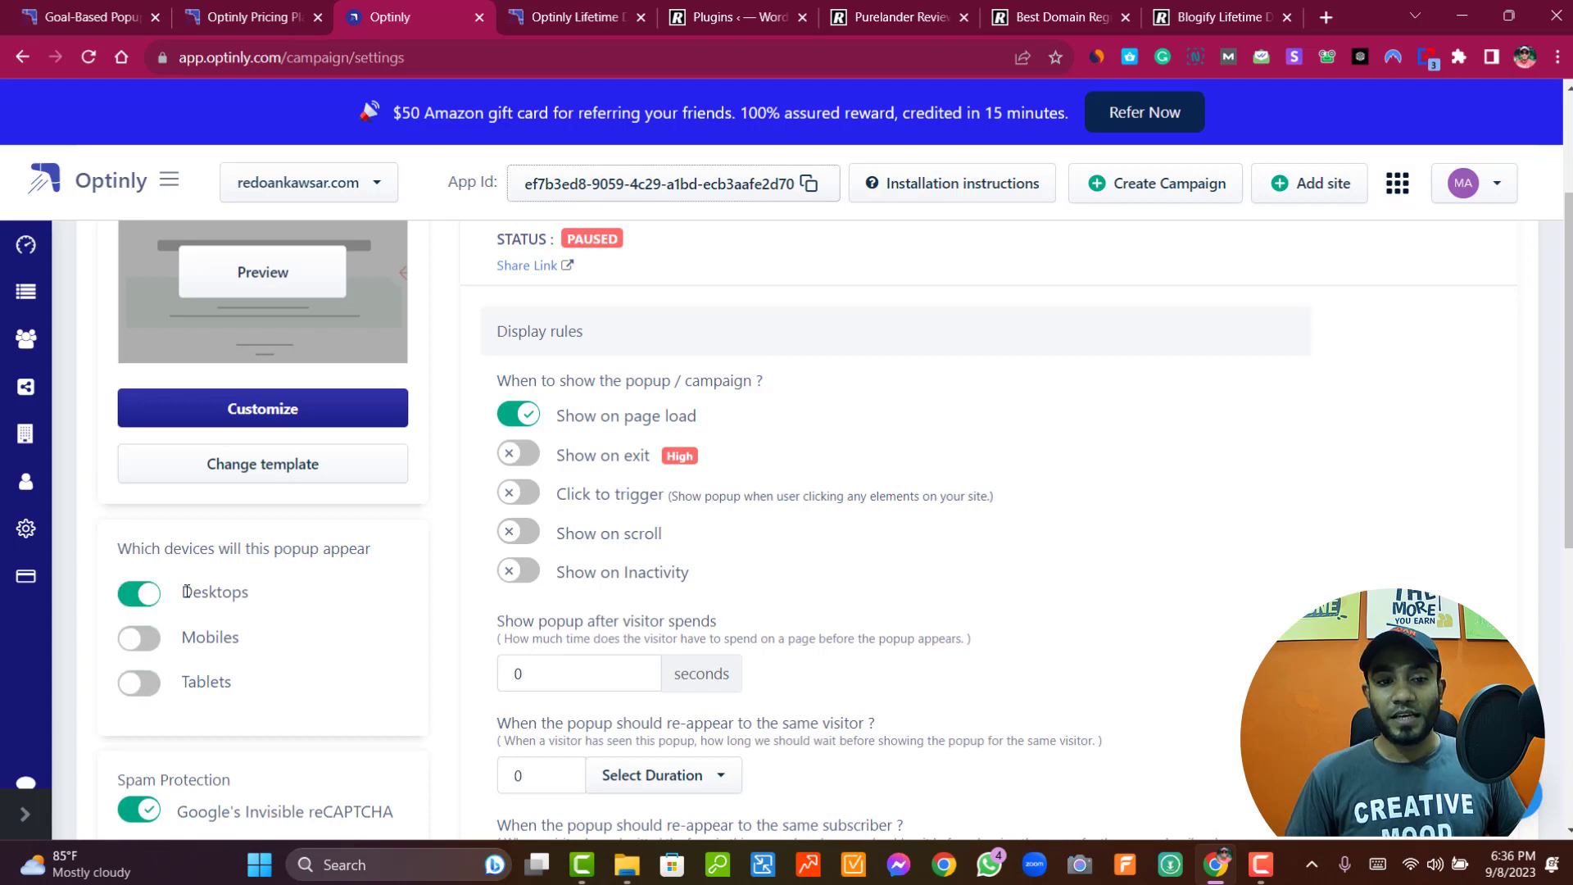
double_click(223, 589)
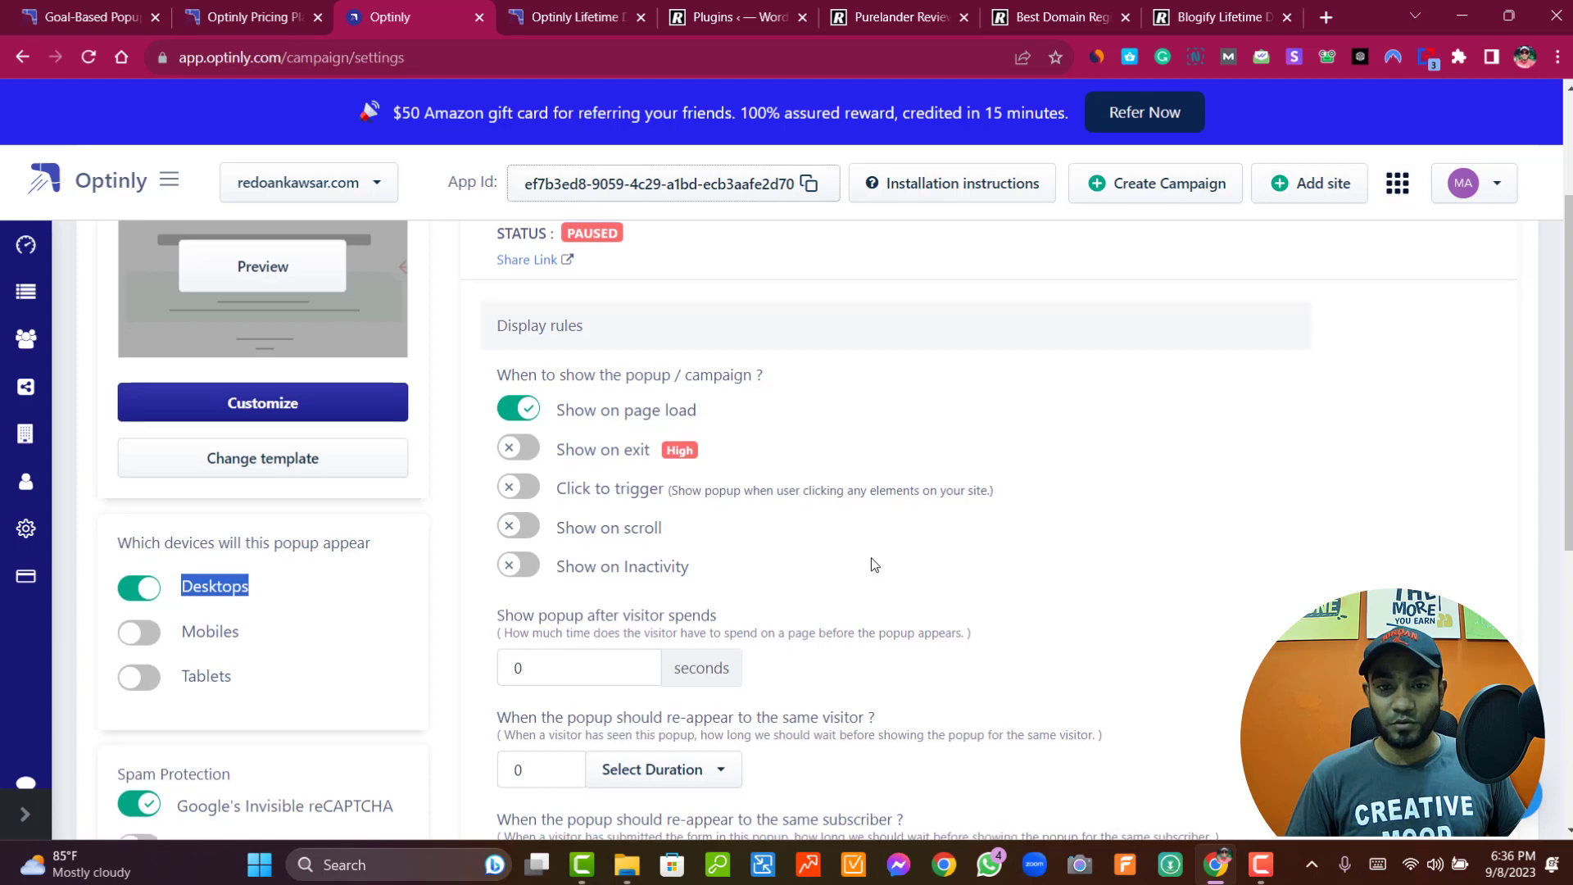
- Set the popup to show after the visitor spends 5 seconds on a page
scroll(860, 562, "down", 1)
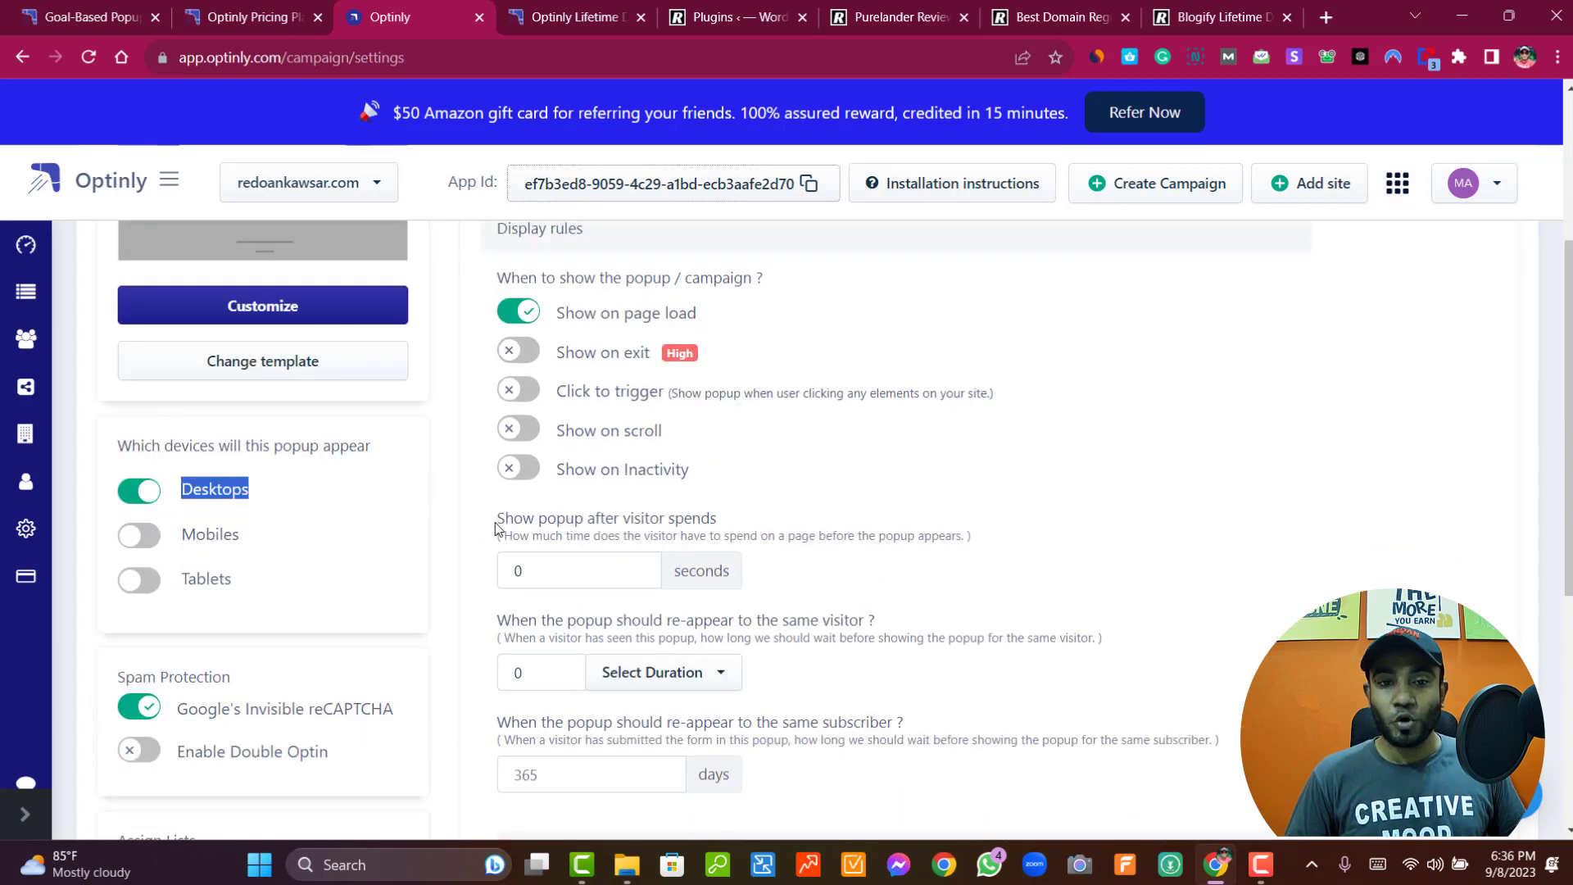
triple_click(669, 518)
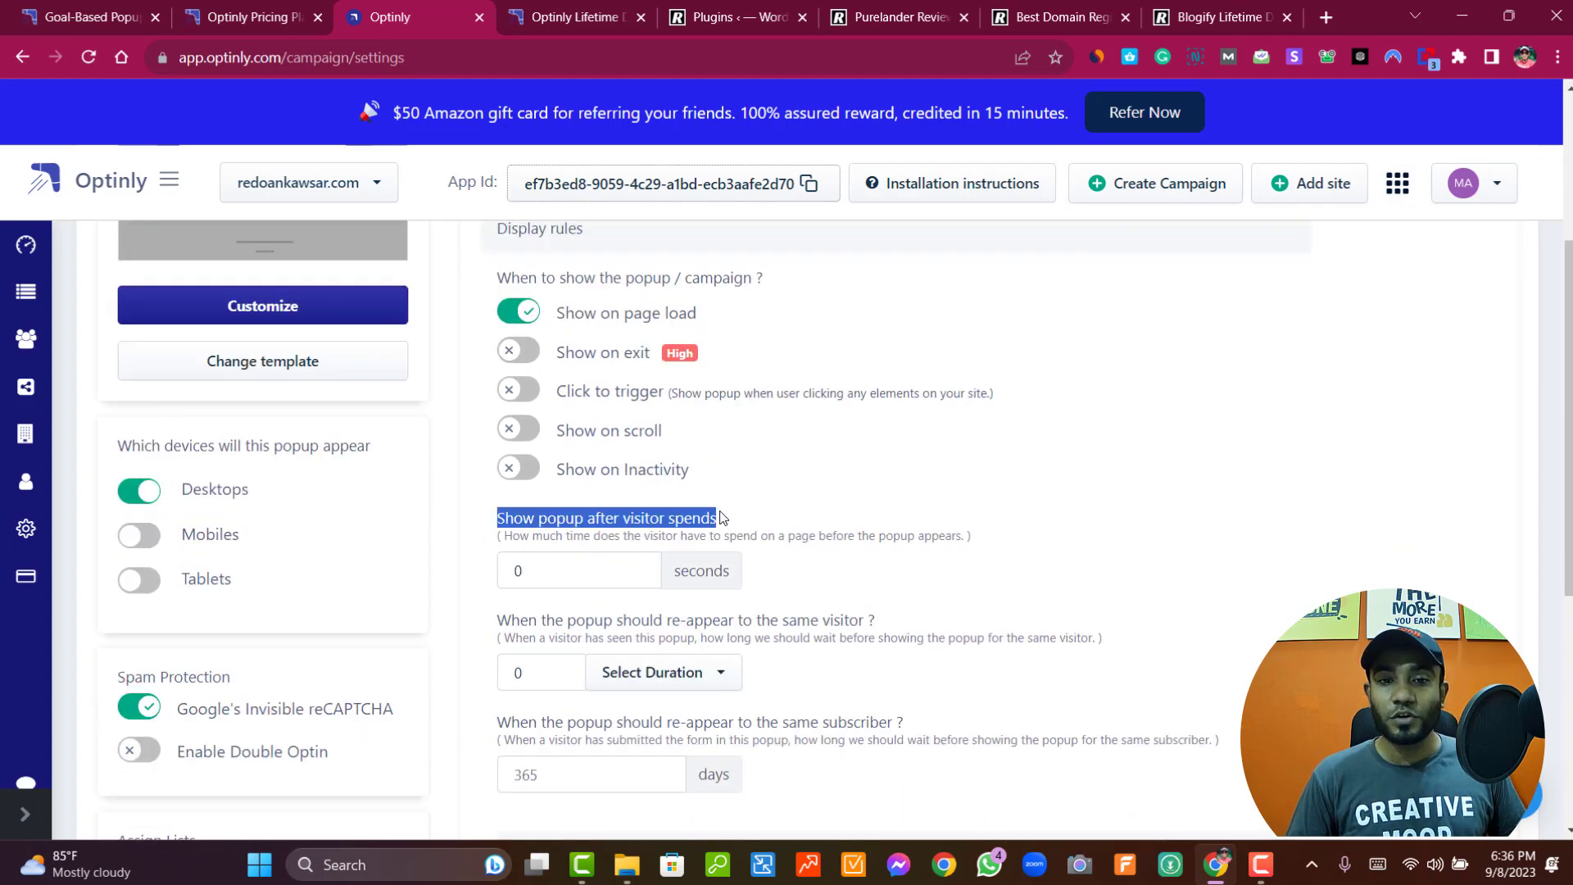
left_click(569, 574)
type("1")
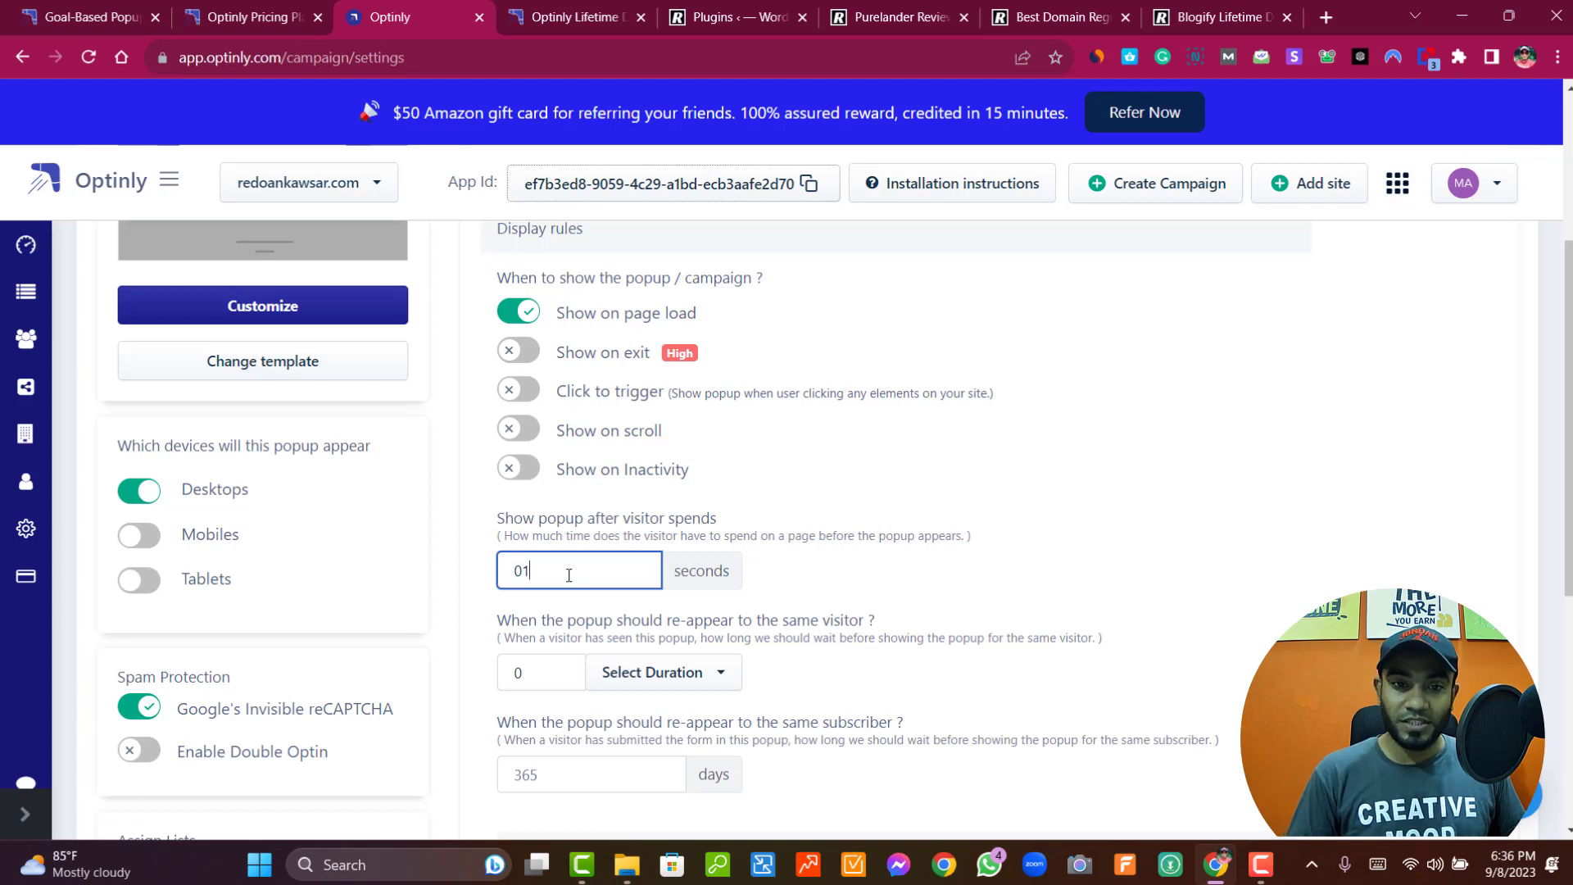
type("0")
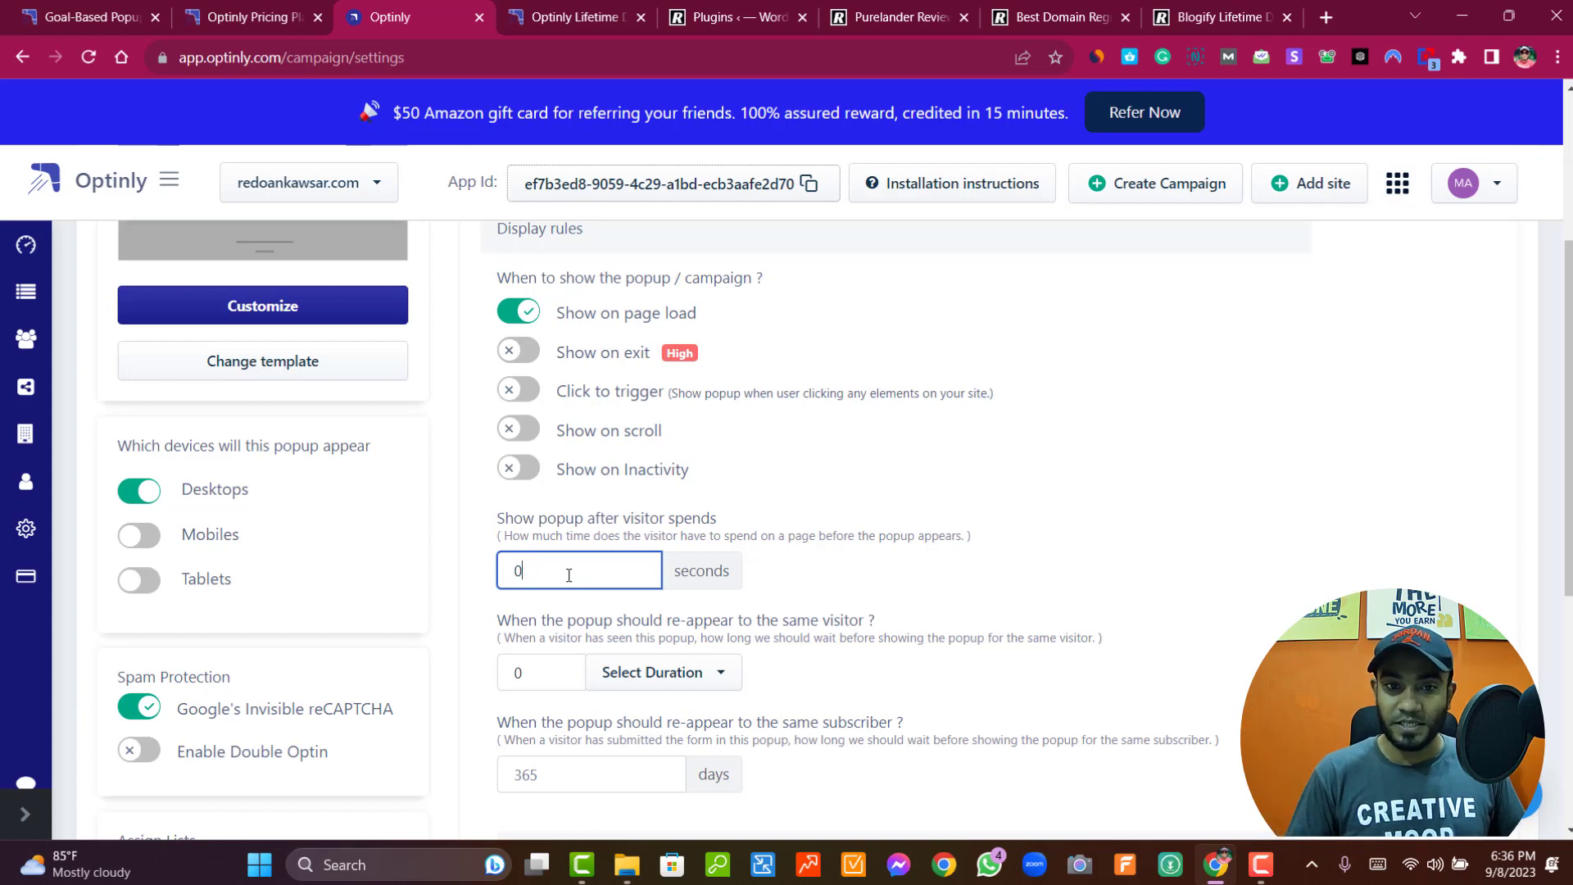
type("5")
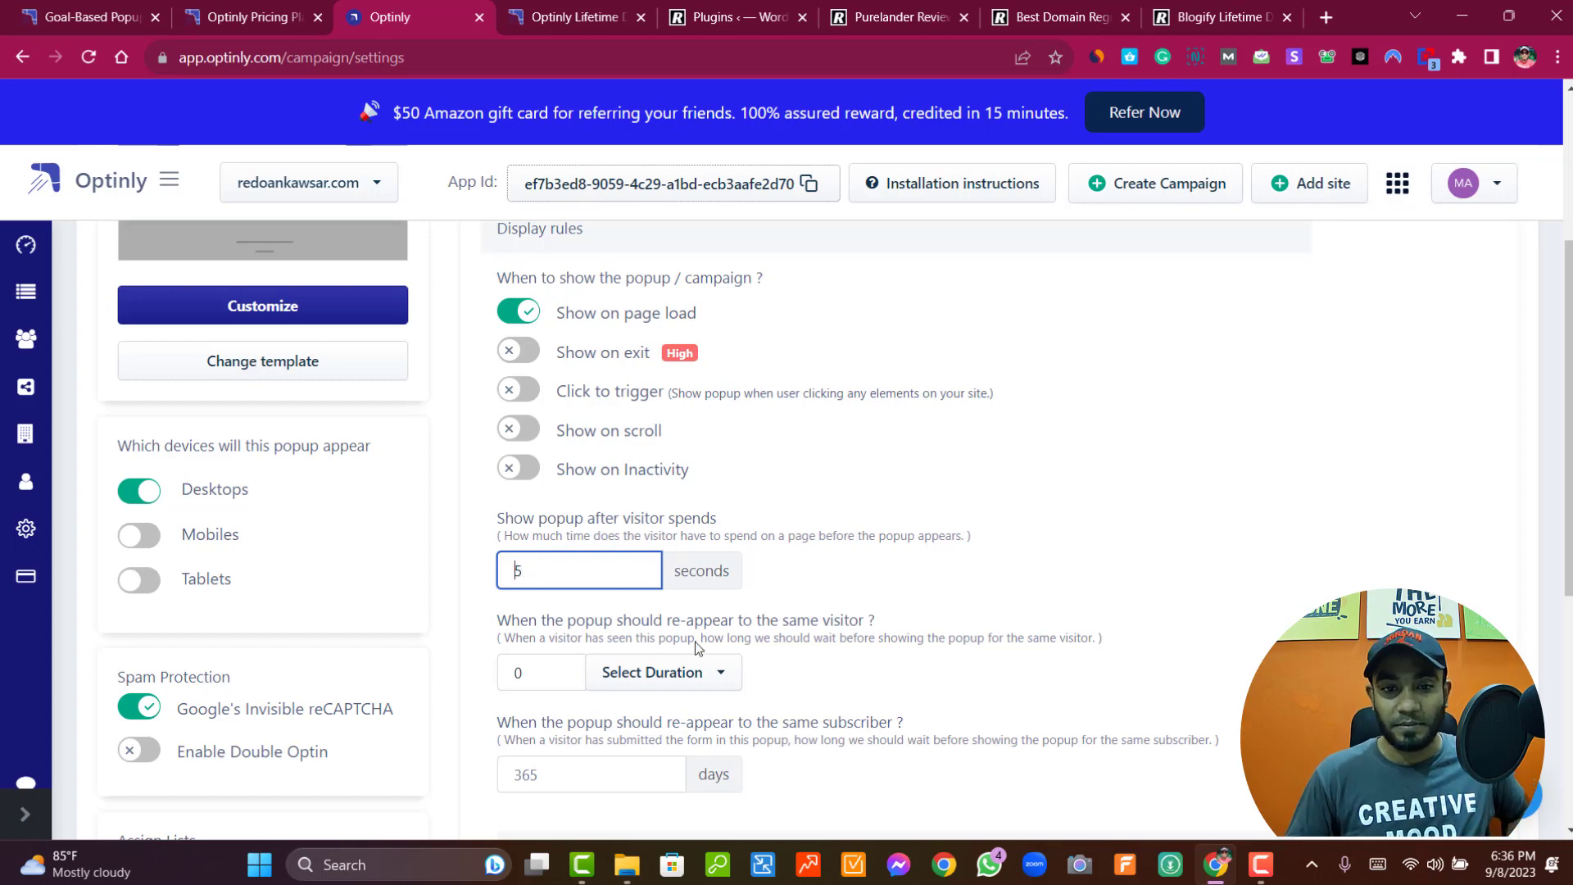
scroll(696, 647, "down", 1)
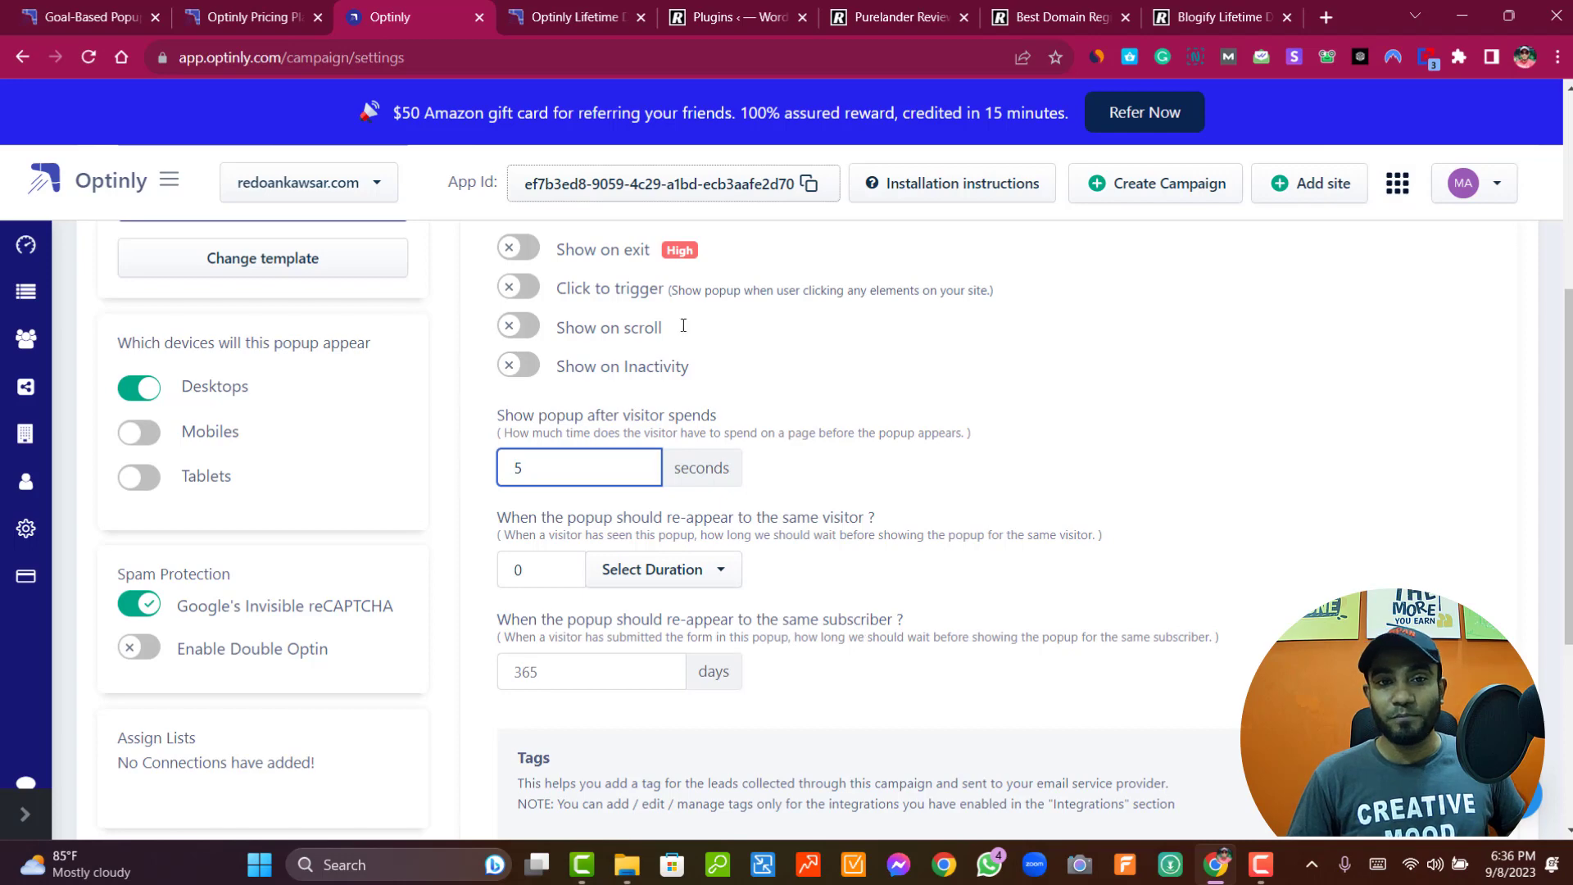
scroll(1352, 557, "up", 1)
scroll(1334, 569, "up", 1)
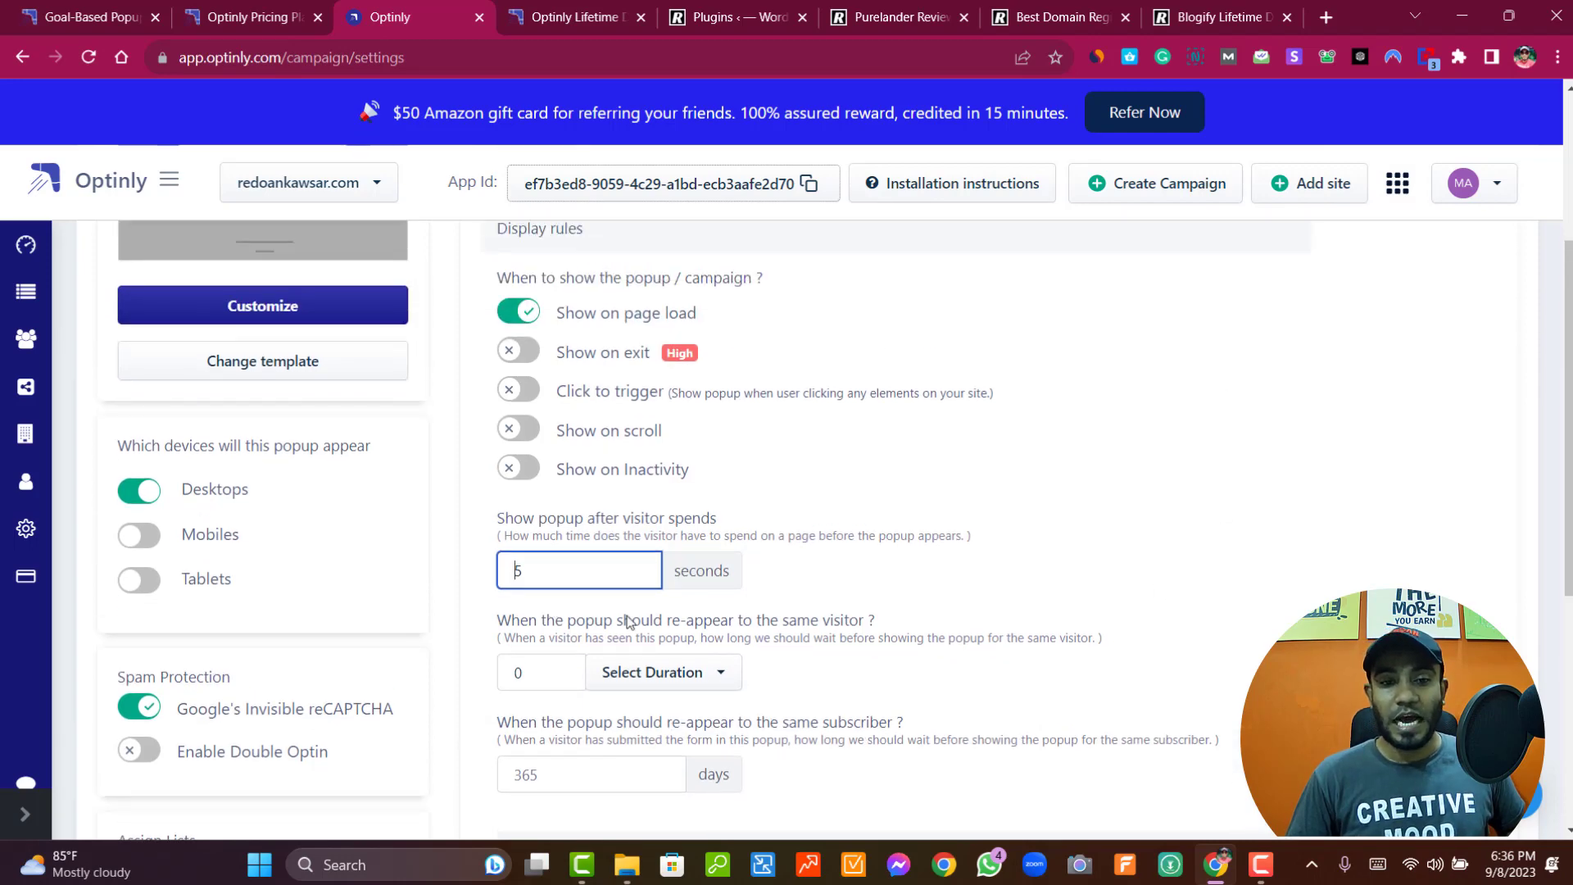
- Add a URL targeting rule to the campaign with match type Any
scroll(655, 574, "down", 2)
scroll(830, 607, "down", 4)
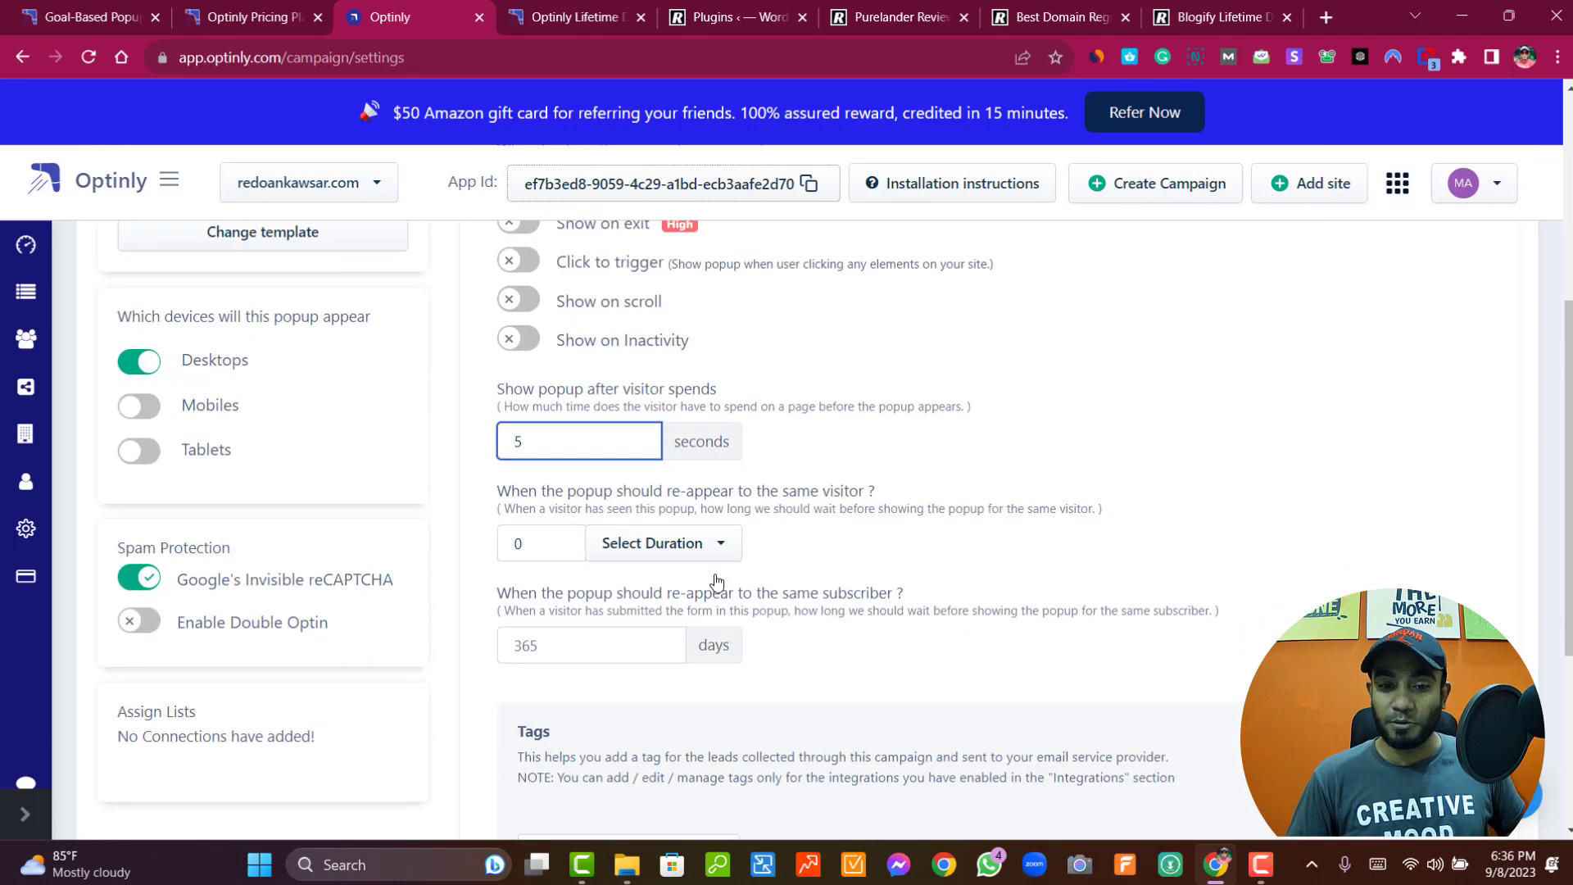
scroll(827, 605, "down", 1)
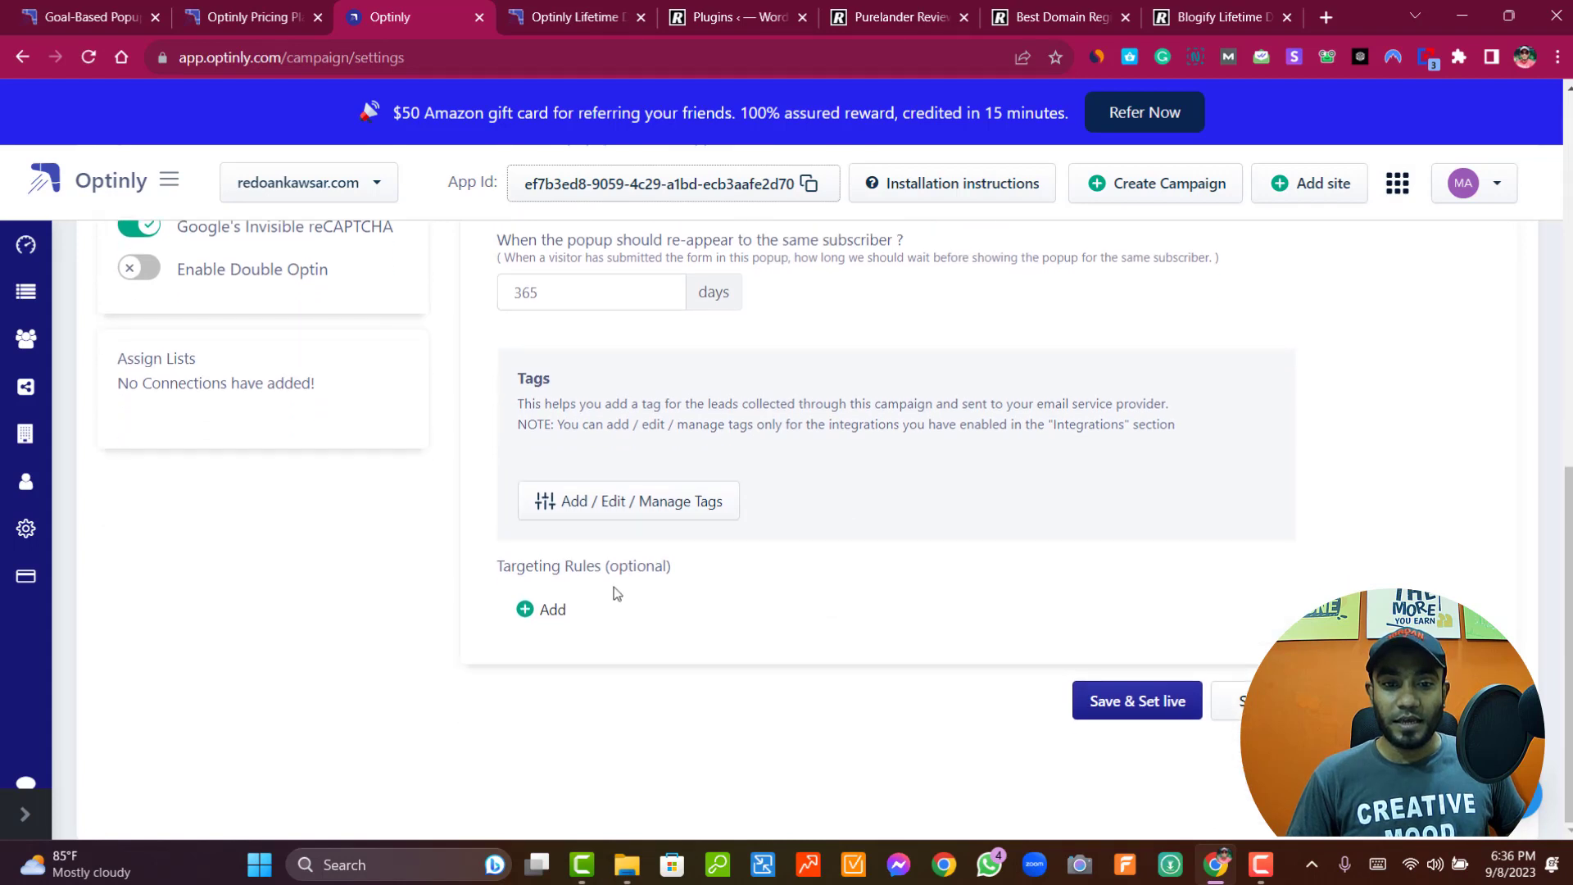
left_click(540, 611)
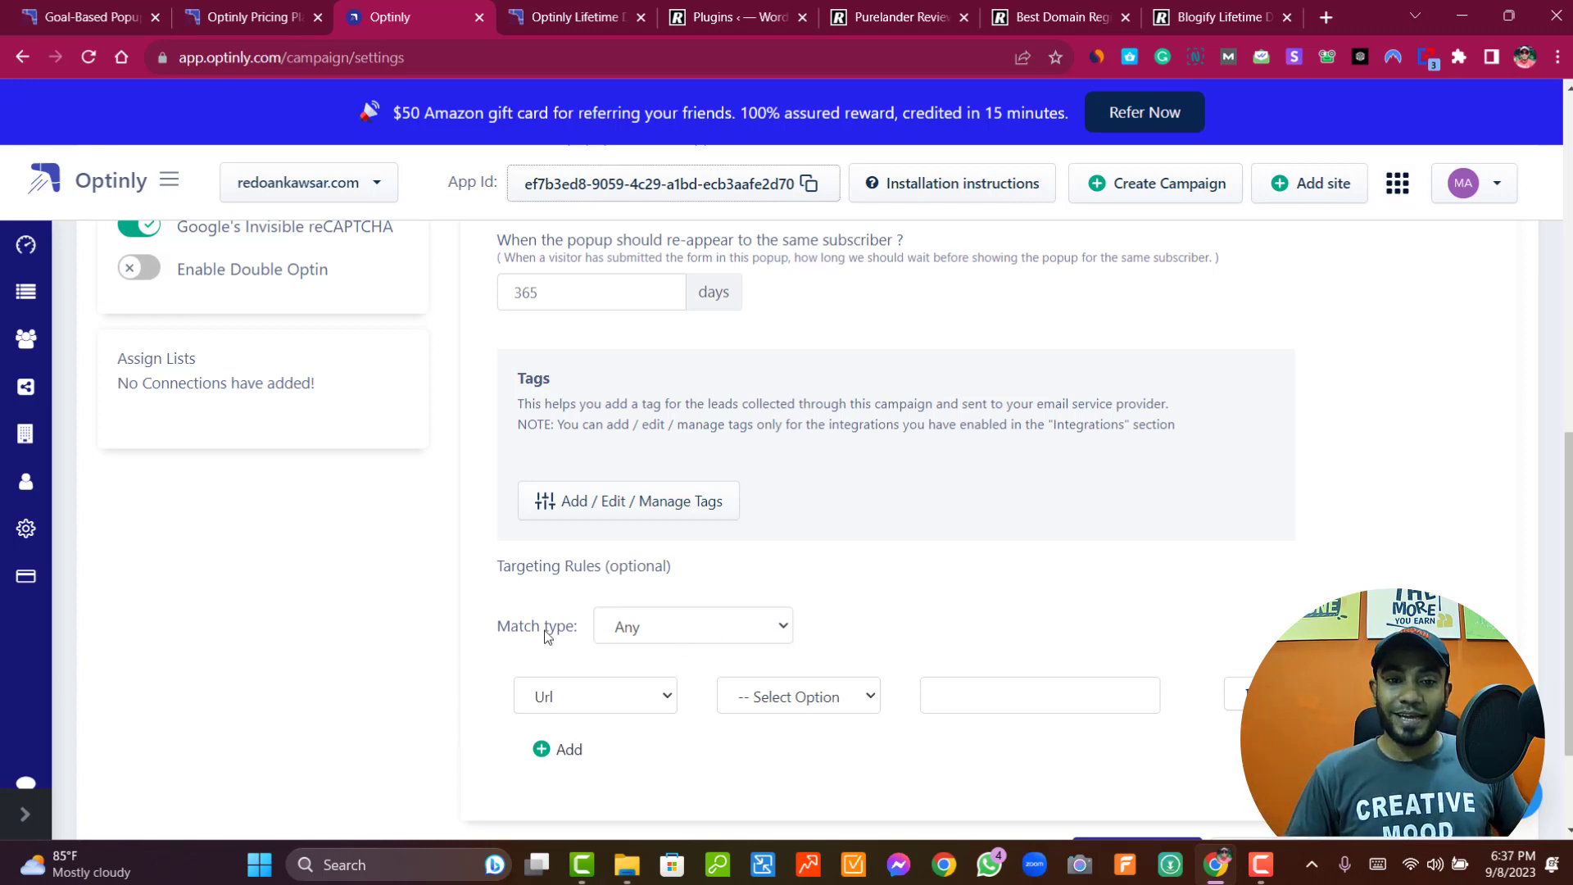
left_click(703, 629)
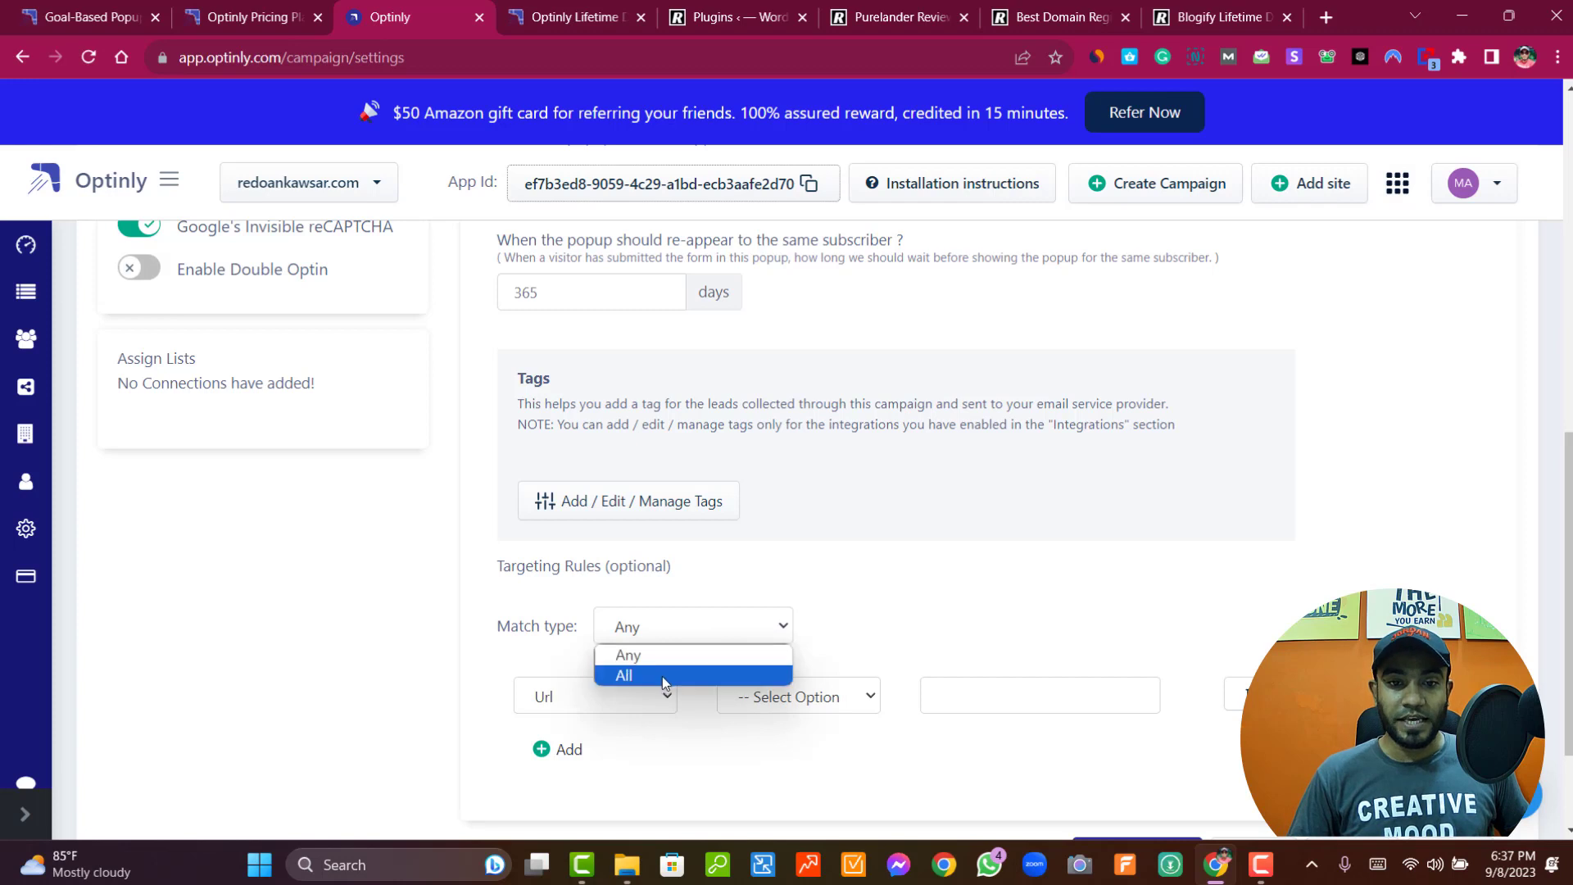
left_click(675, 657)
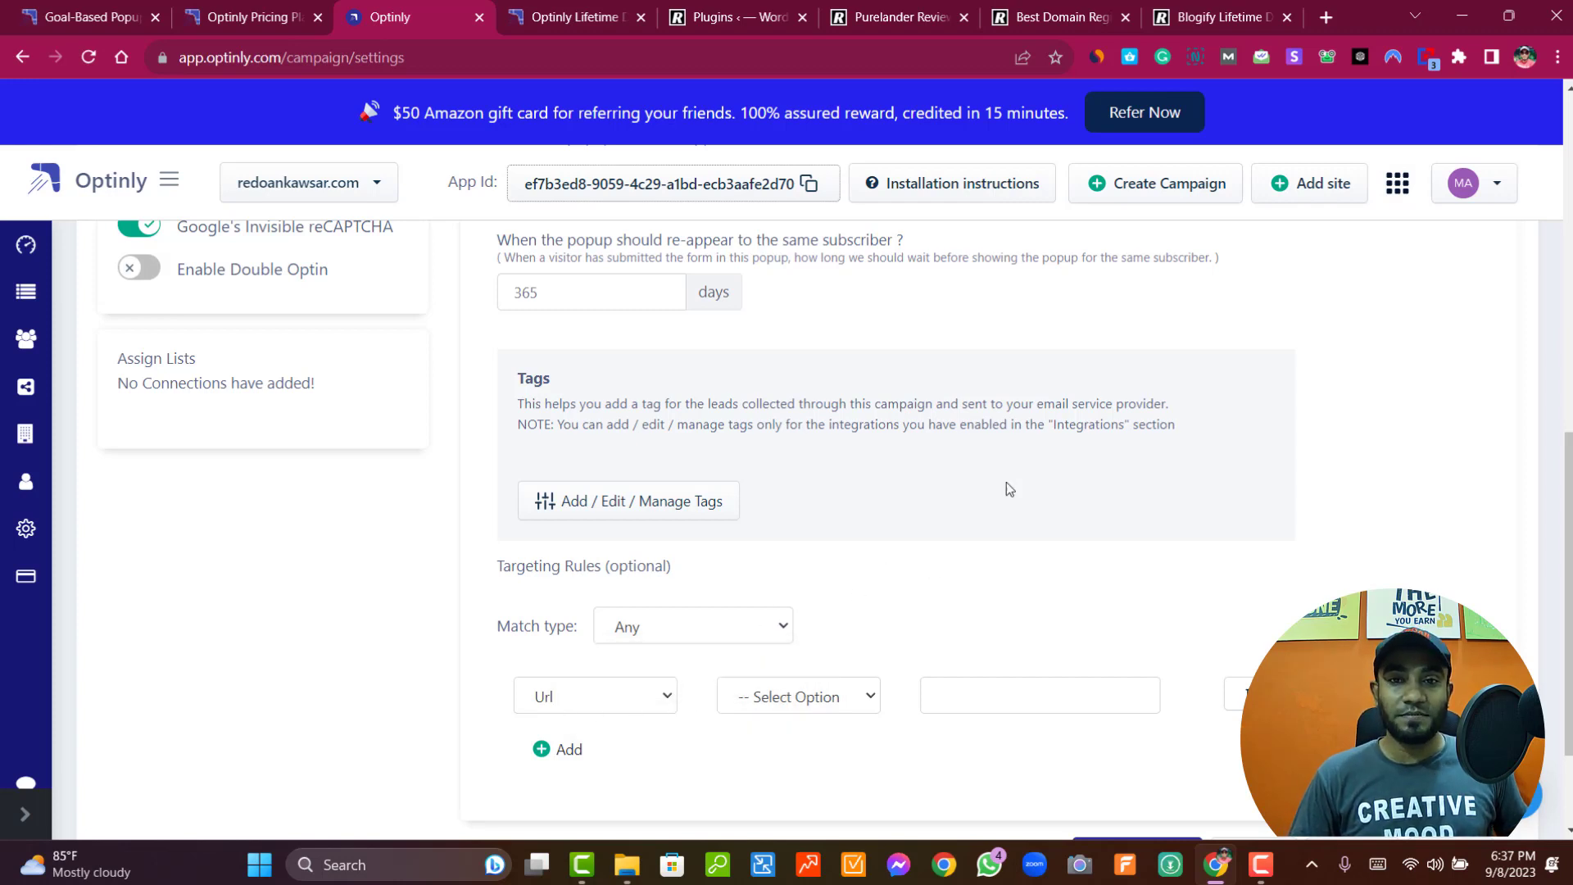
- Examine the Get 10% OFF popup on the Best Domain Registrar article and look over the Purelander review page
left_click(1057, 16)
scroll(885, 534, "up", 20)
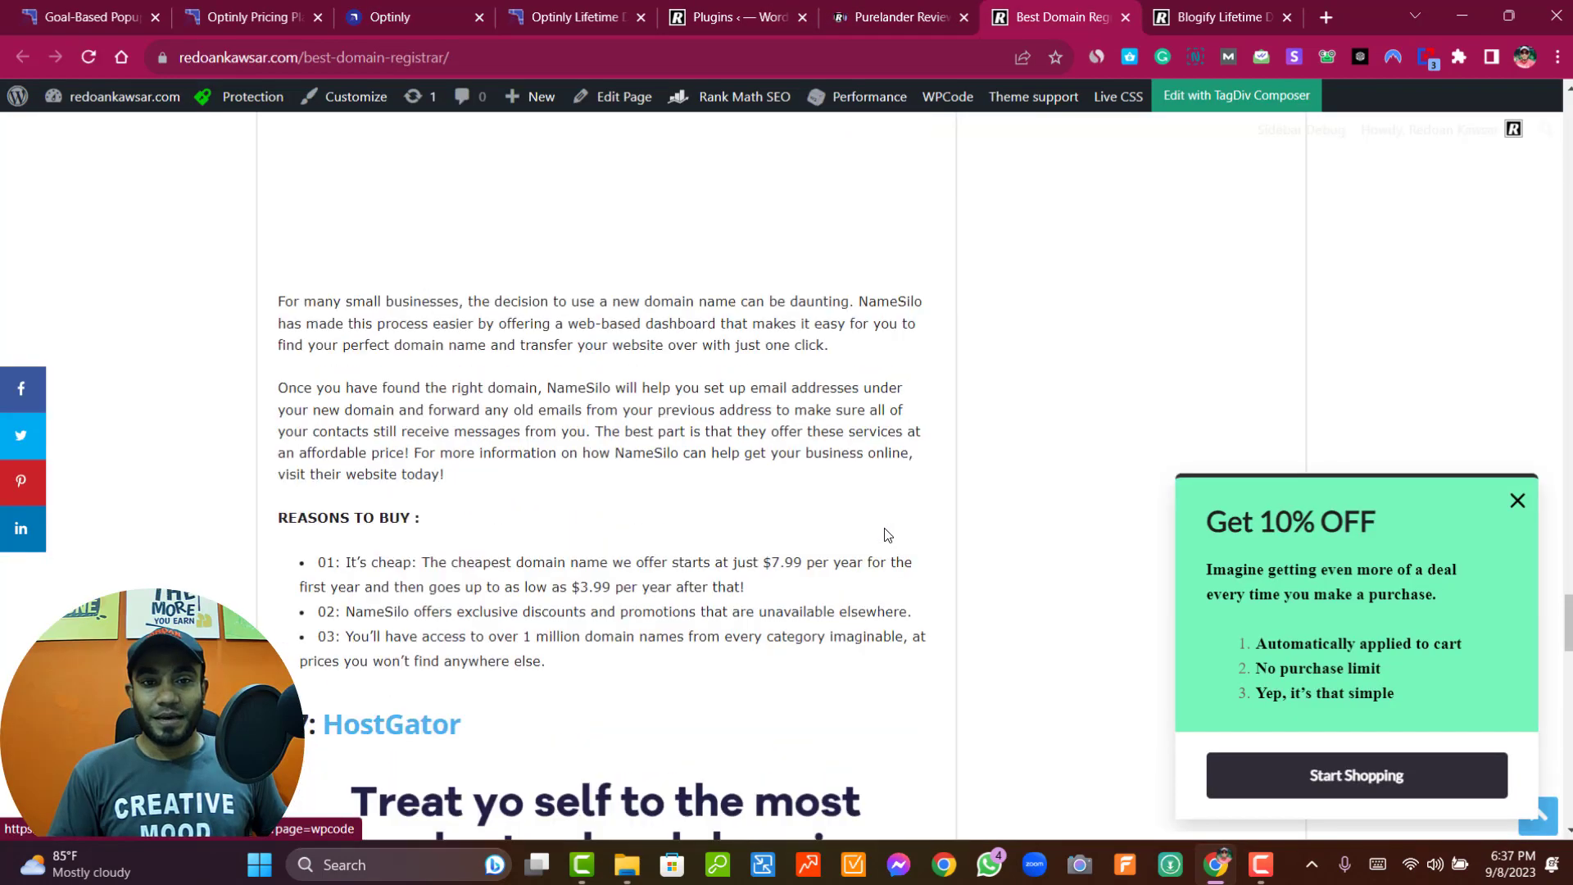
scroll(886, 541, "up", 5)
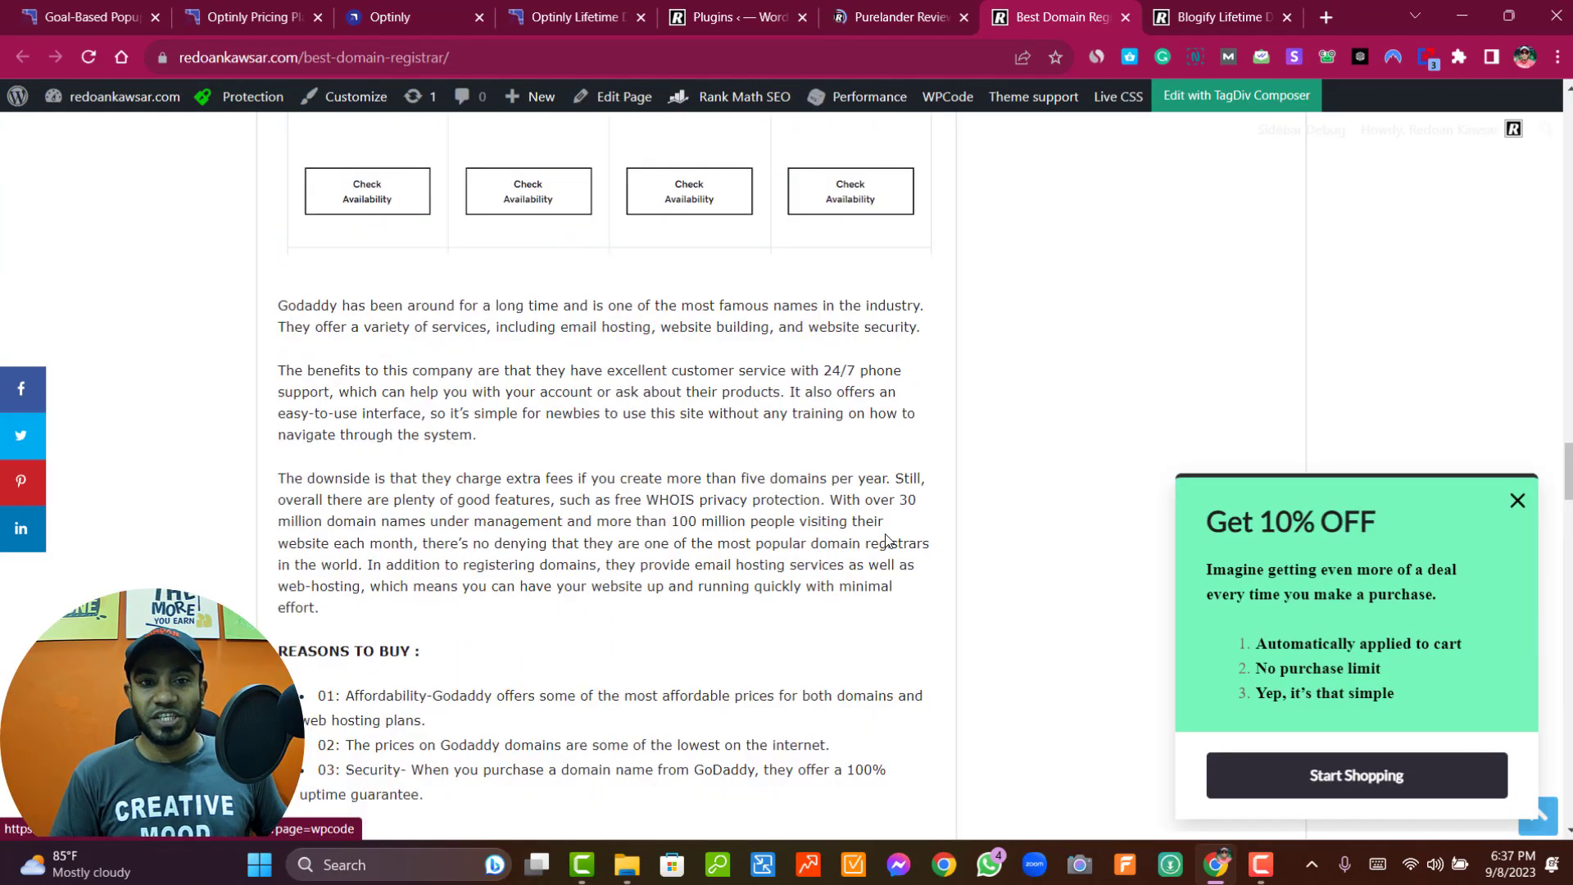
scroll(720, 518, "up", 2)
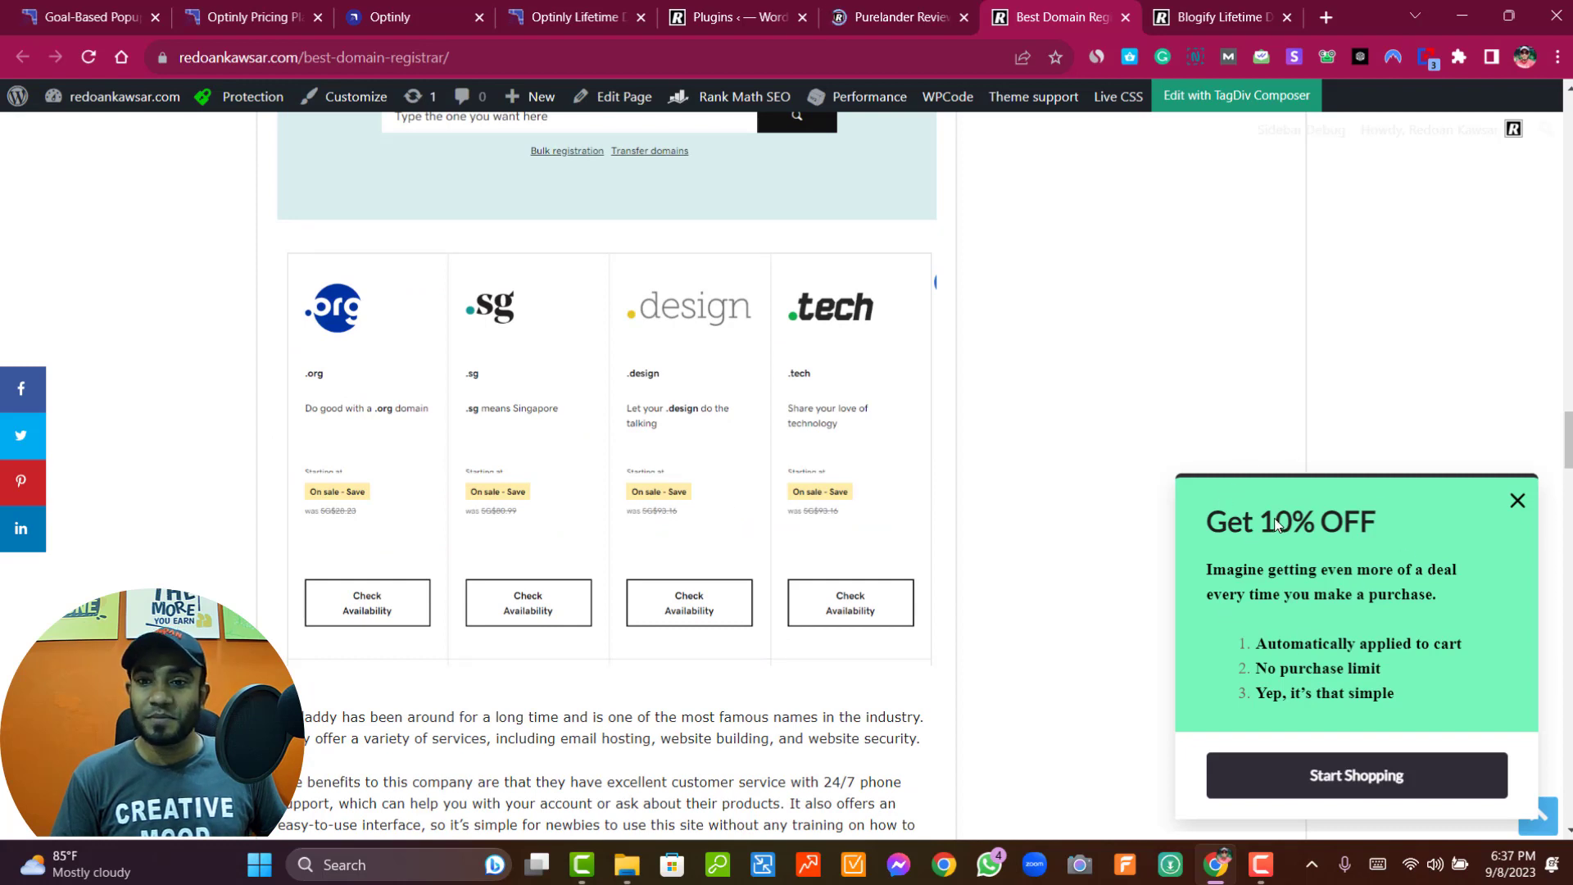
left_click(887, 18)
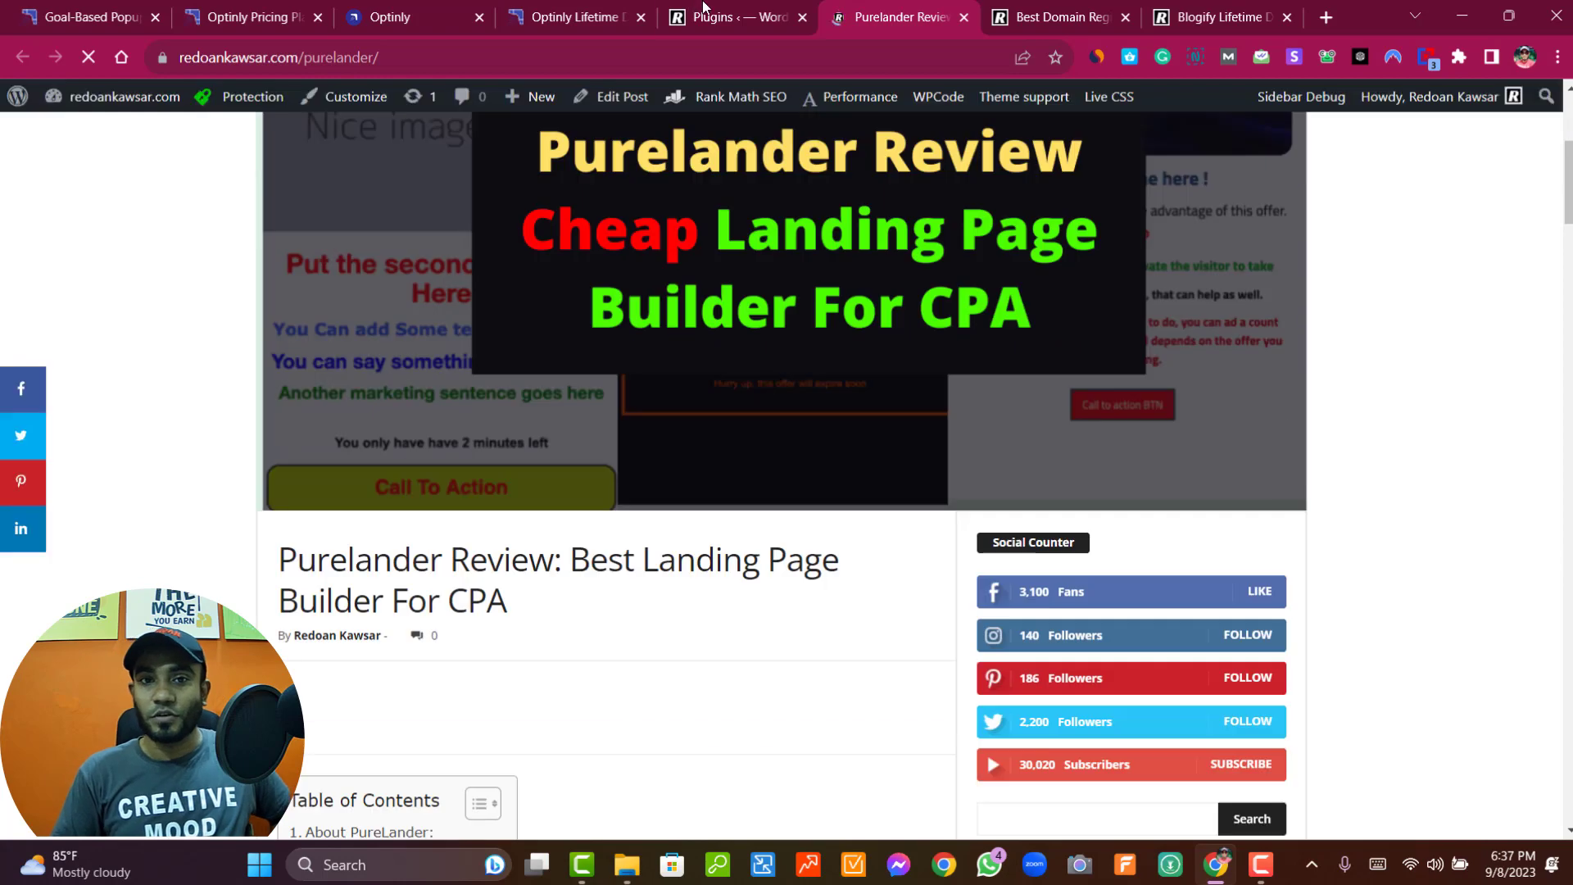
left_click(705, 8)
left_click(913, 4)
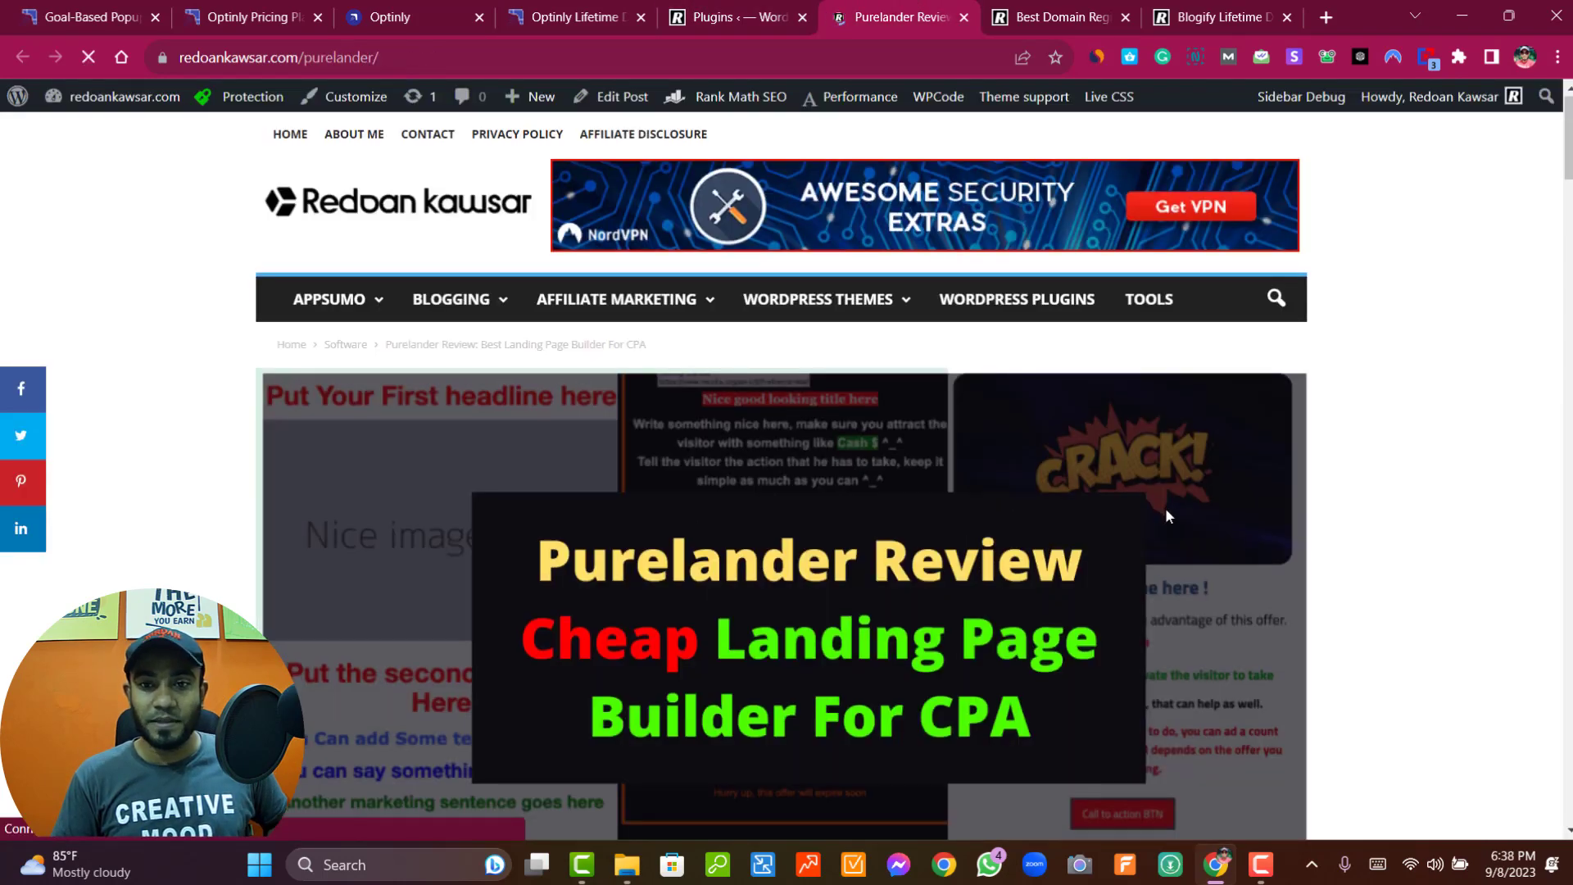
scroll(898, 462, "down", 3)
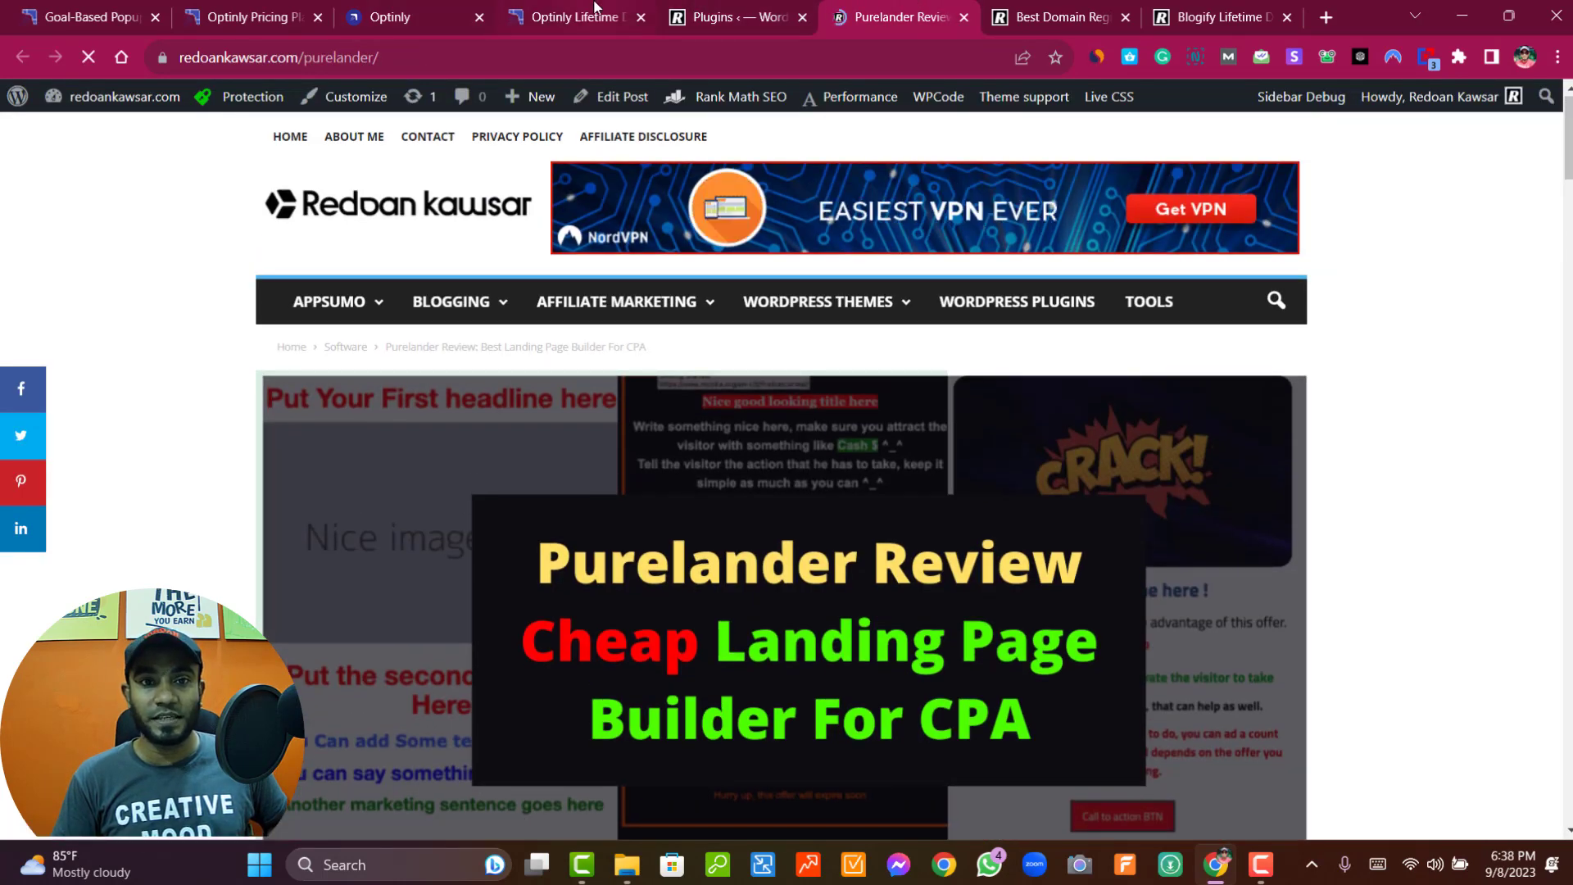
- Return to the Optinly campaign settings and set the URL targeting condition to Contains
left_click(573, 16)
left_click(428, 5)
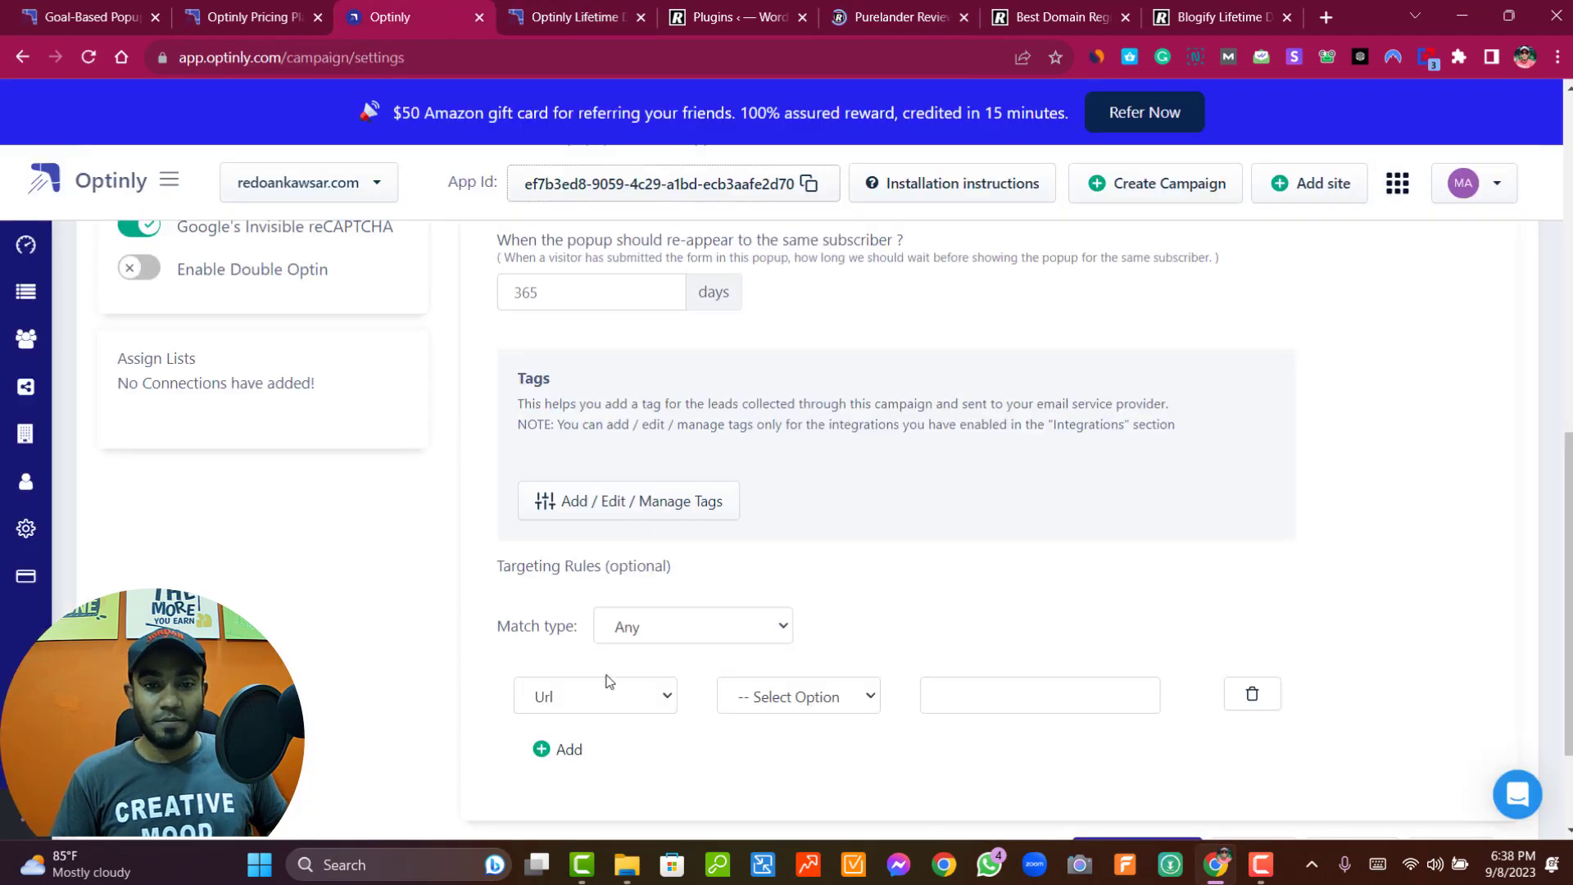
left_click(833, 698)
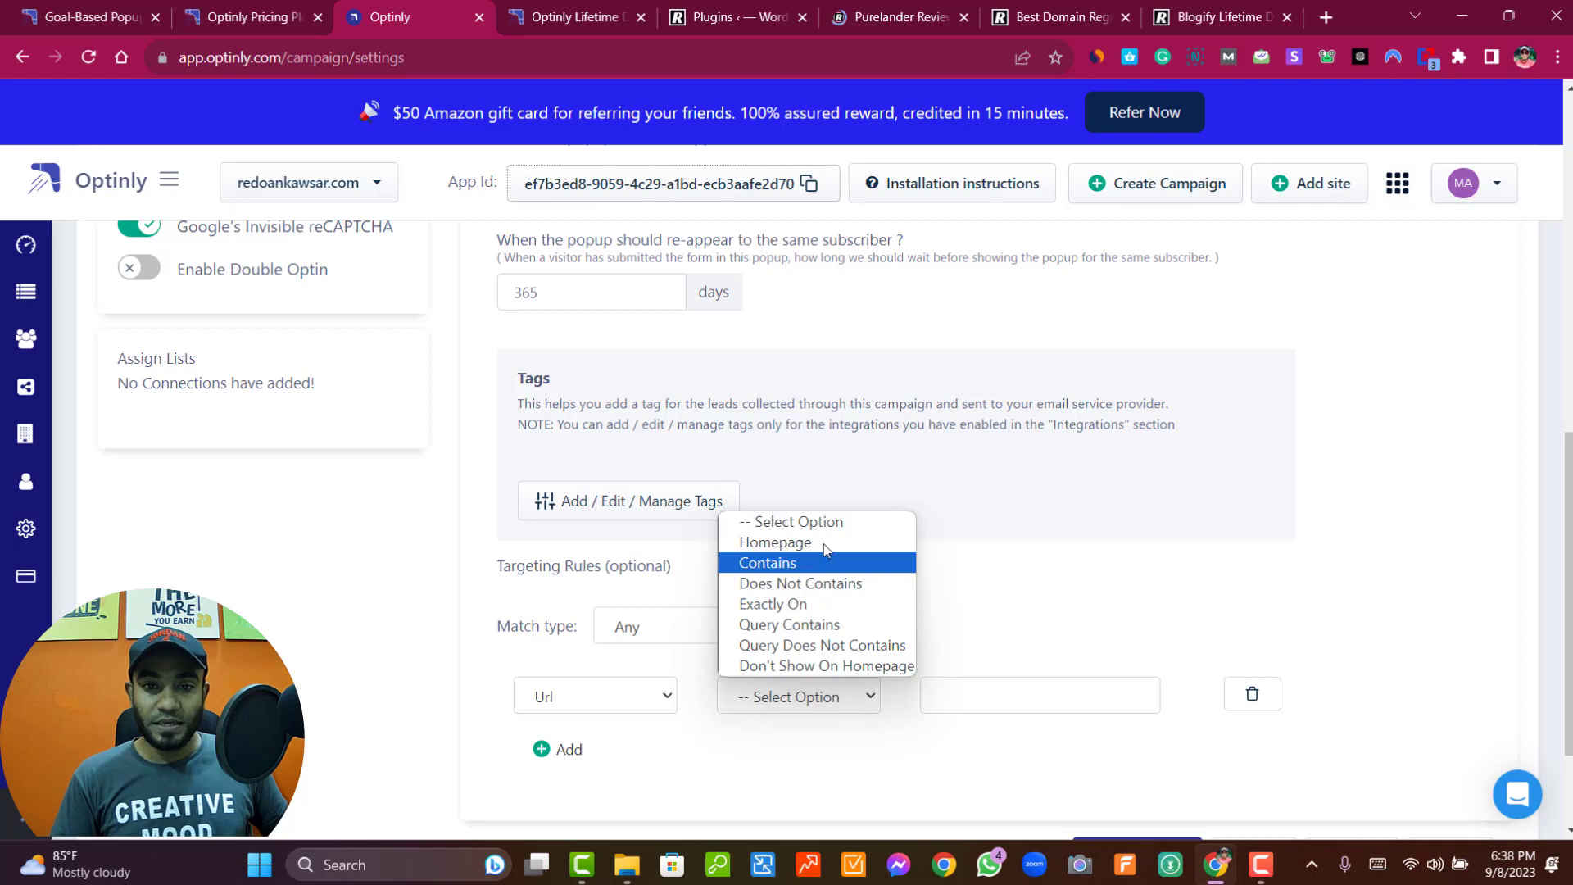
key("Escape")
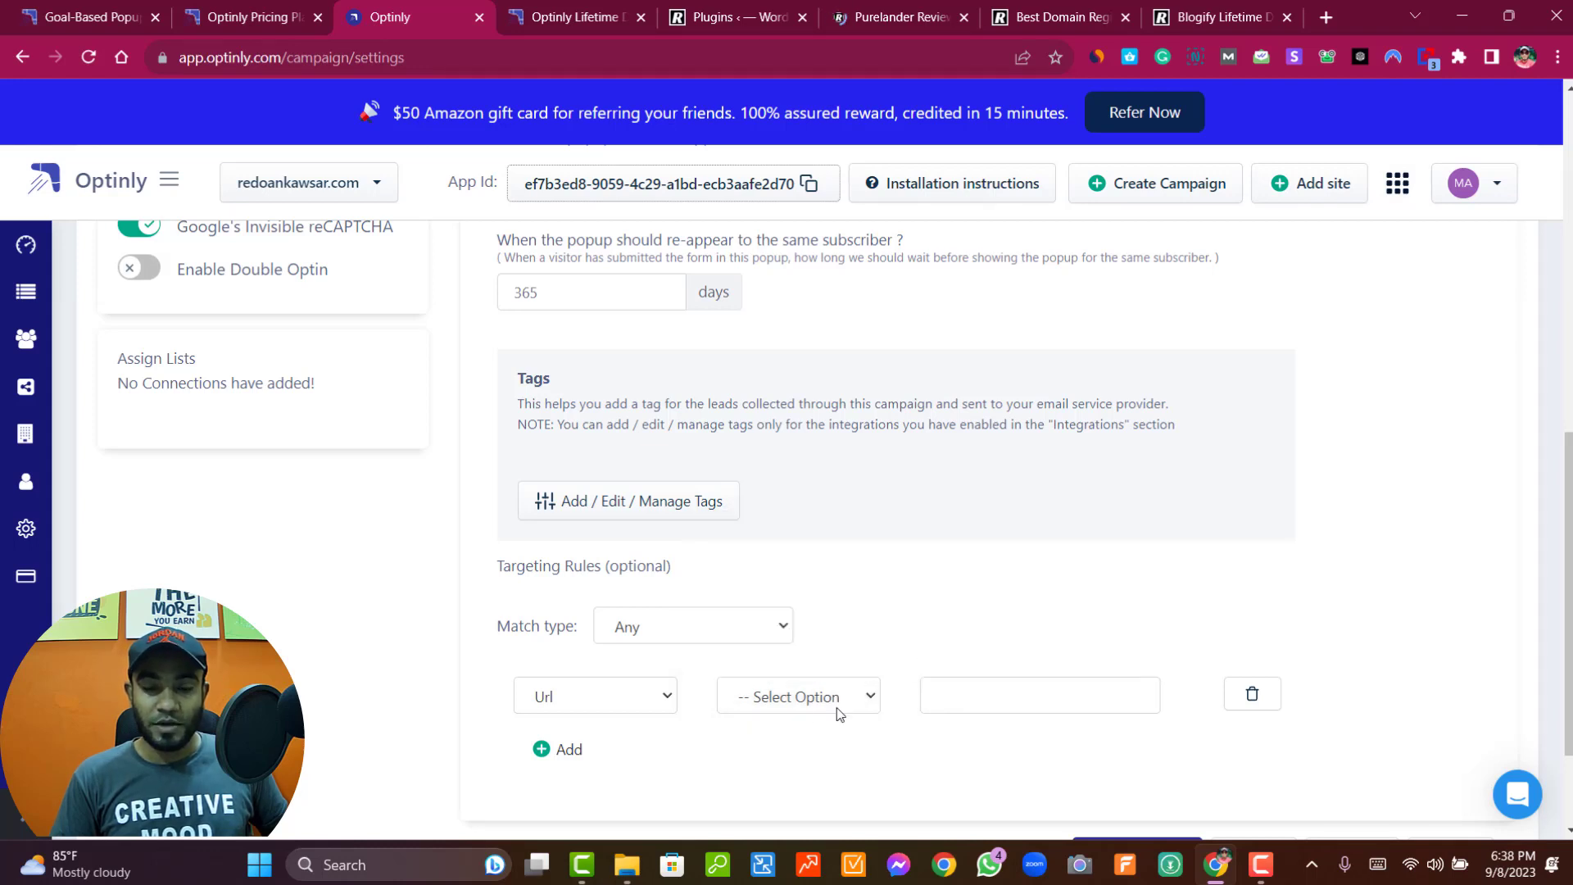
left_click(773, 714)
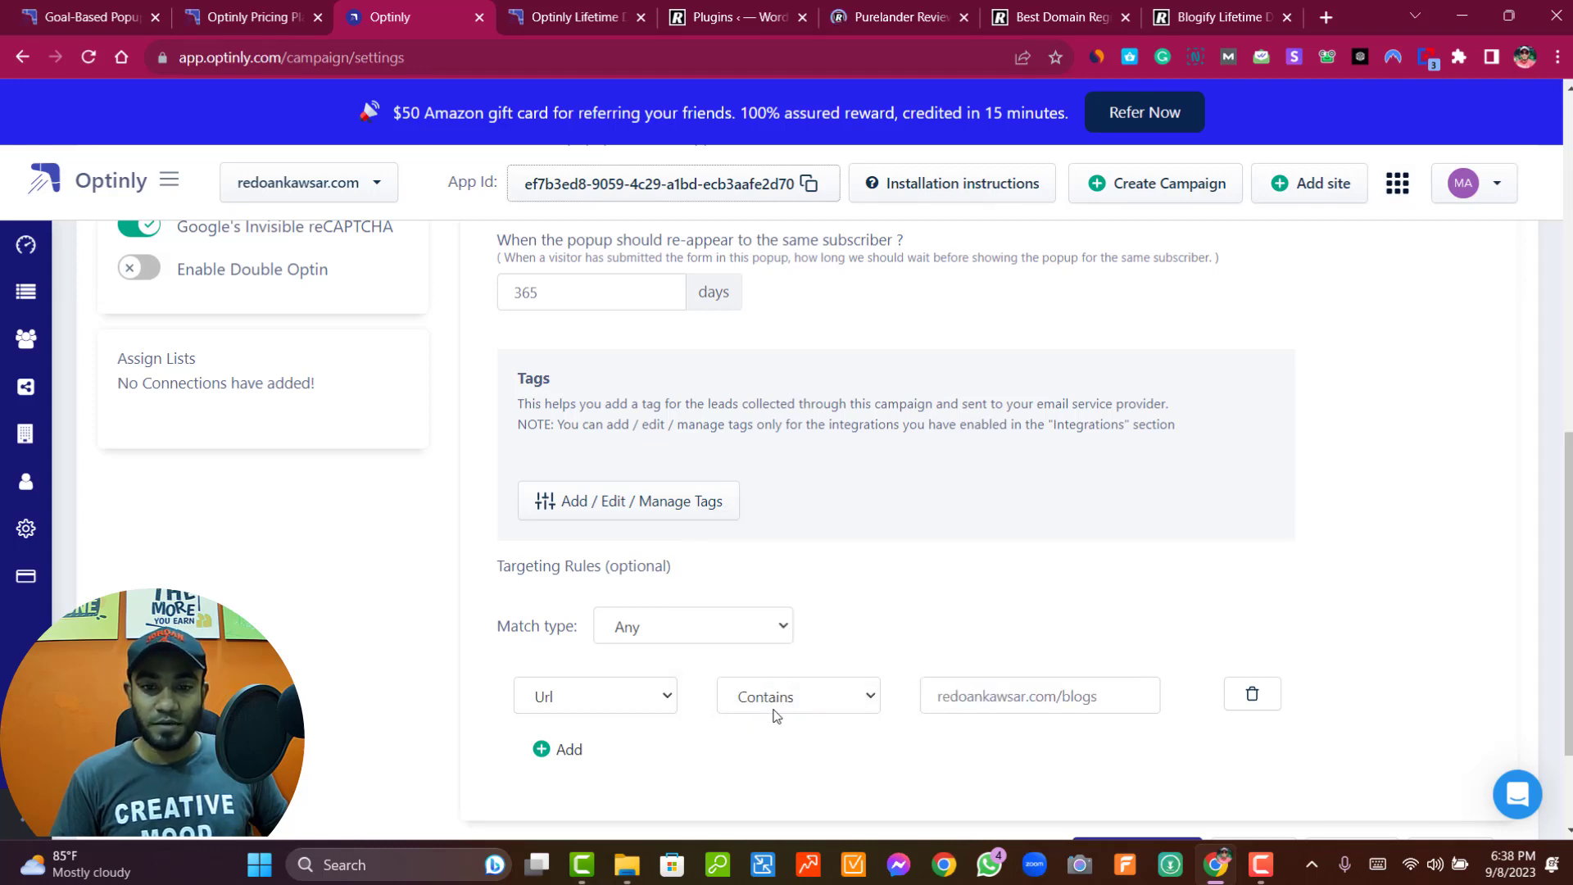
- Copy the address of the site's best-domain-registrar article into the URL targeting rule as its value
left_click(941, 700)
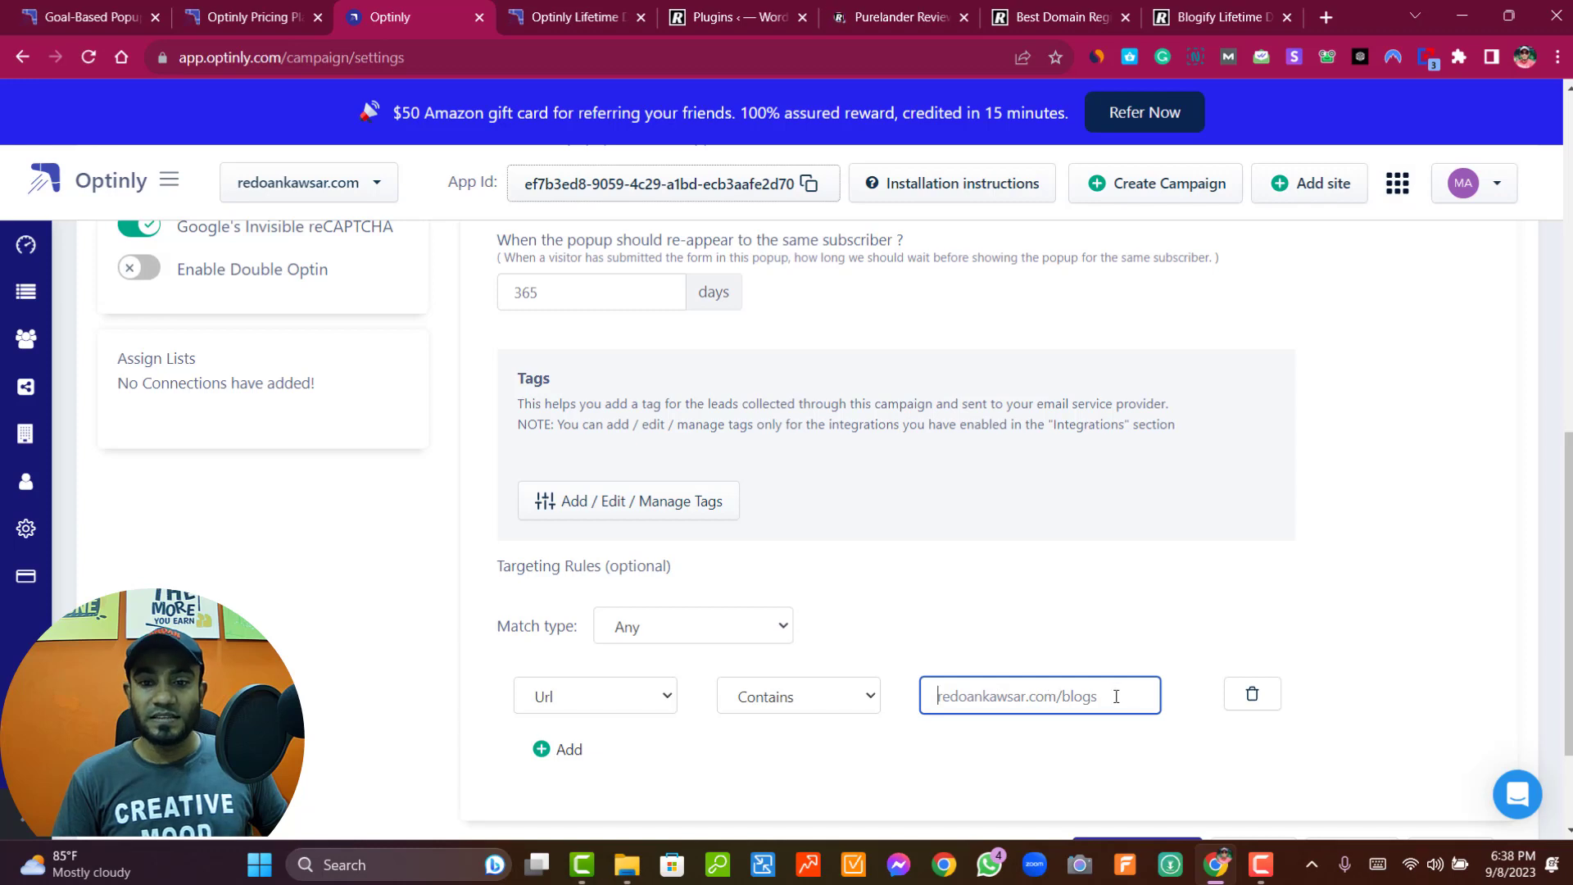
left_click(1034, 16)
left_click_drag(451, 57, 180, 58)
right_click(294, 62)
left_click(343, 178)
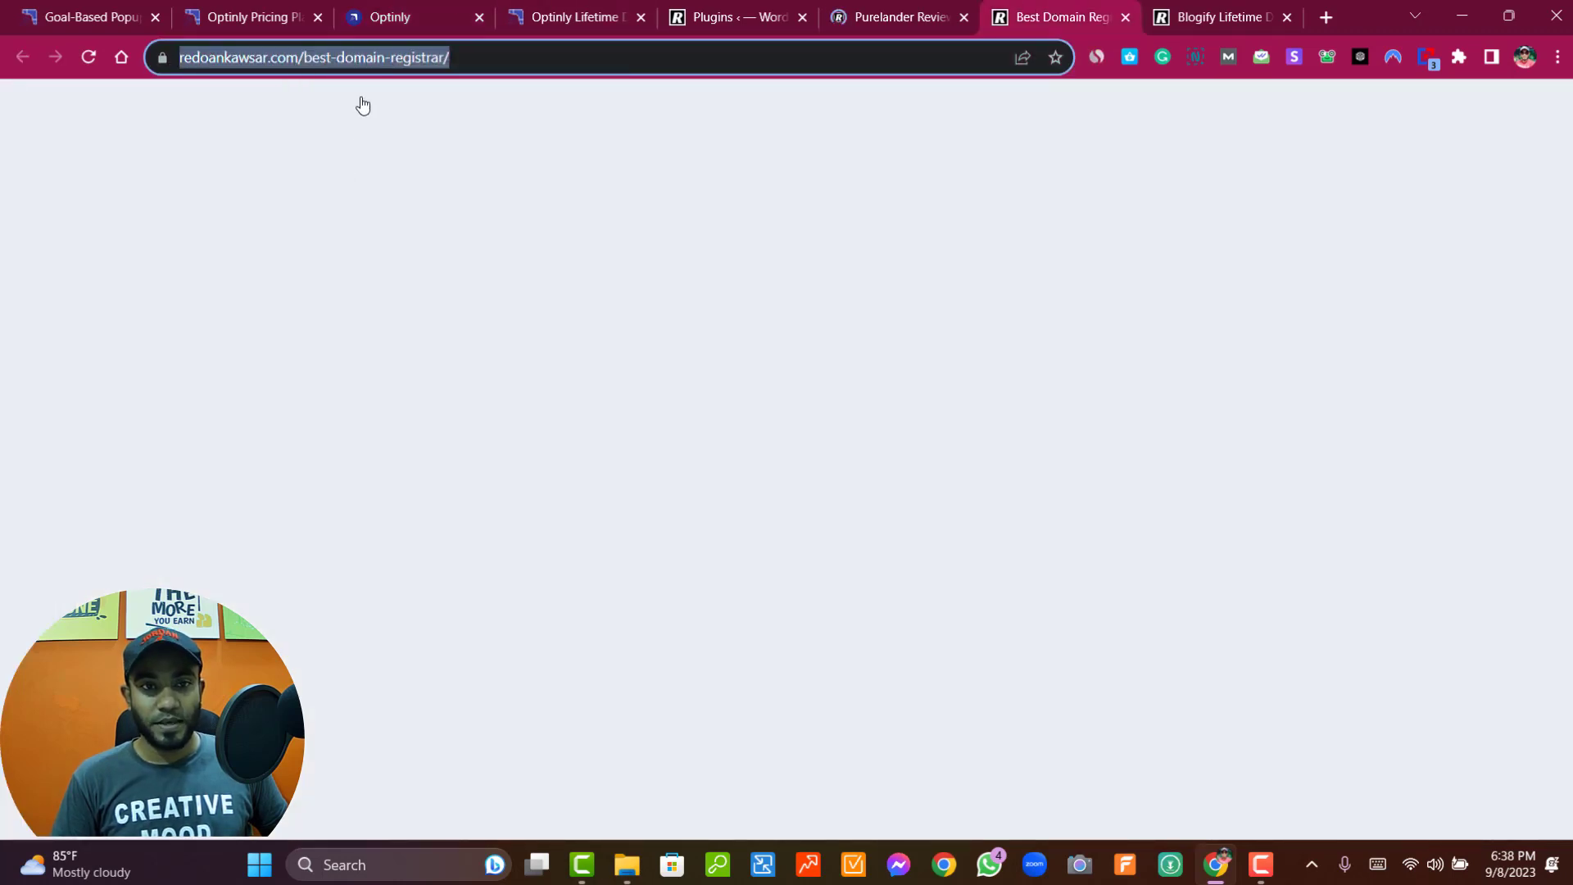
left_click(232, 10)
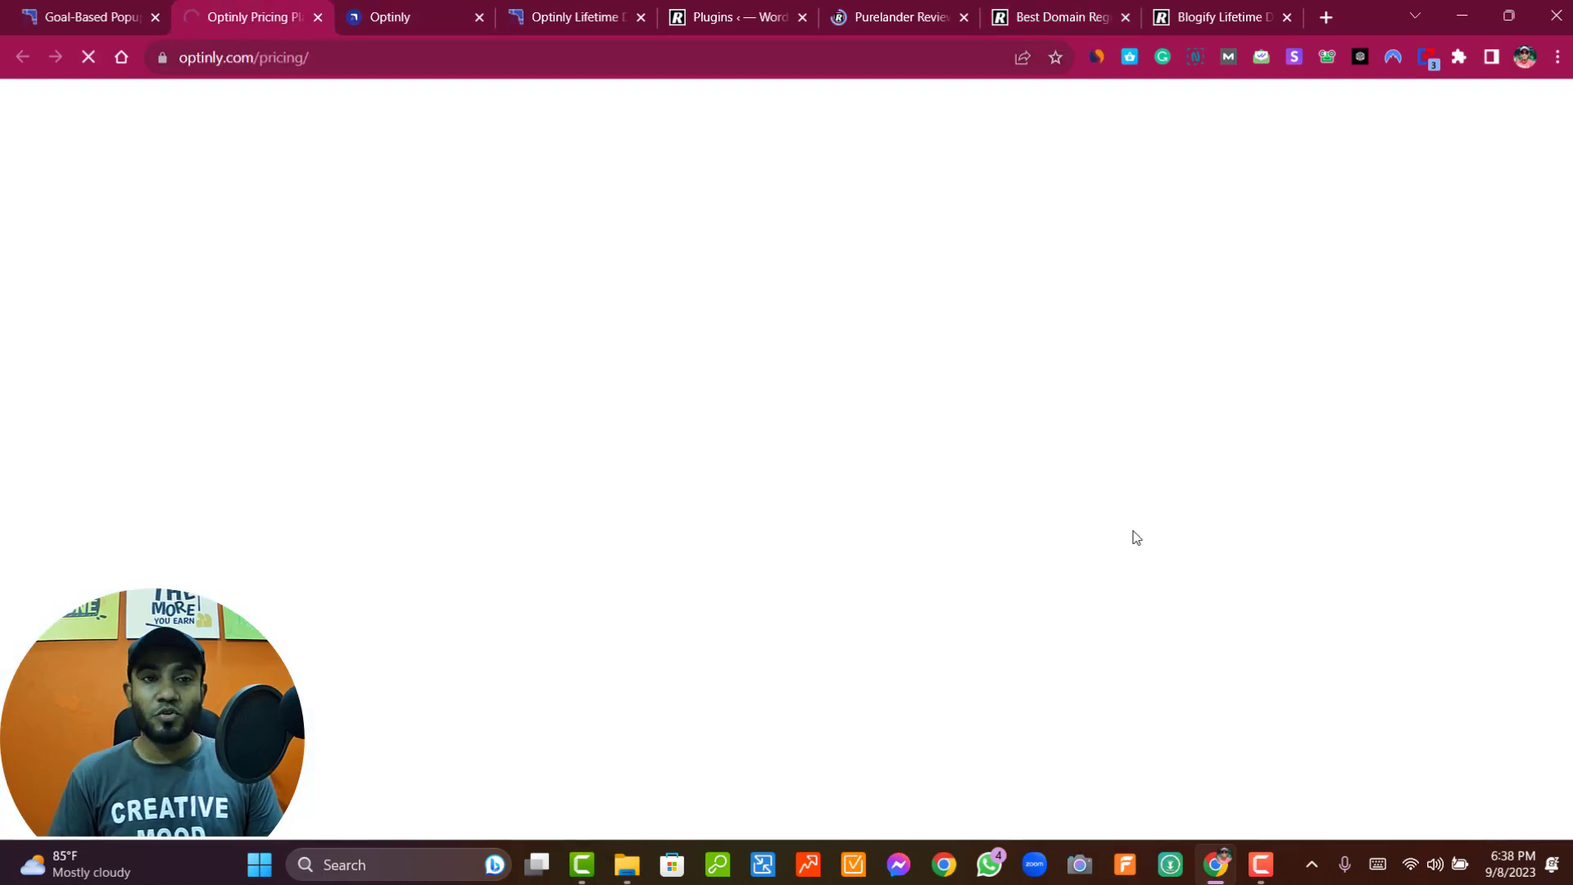
key("ctrl+shift+Tab")
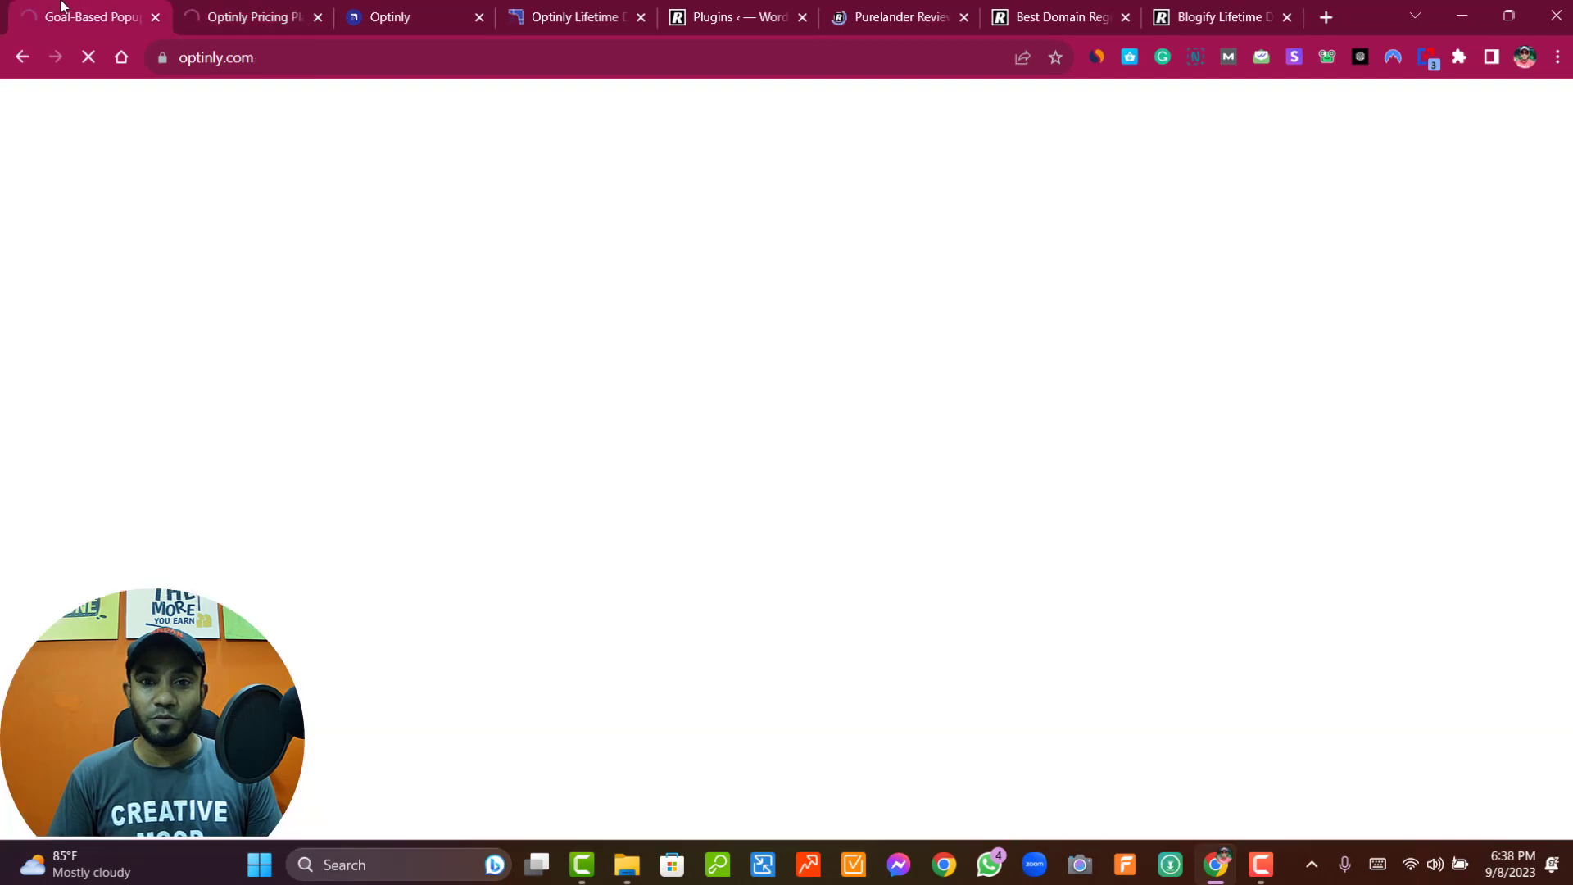
left_click(434, 6)
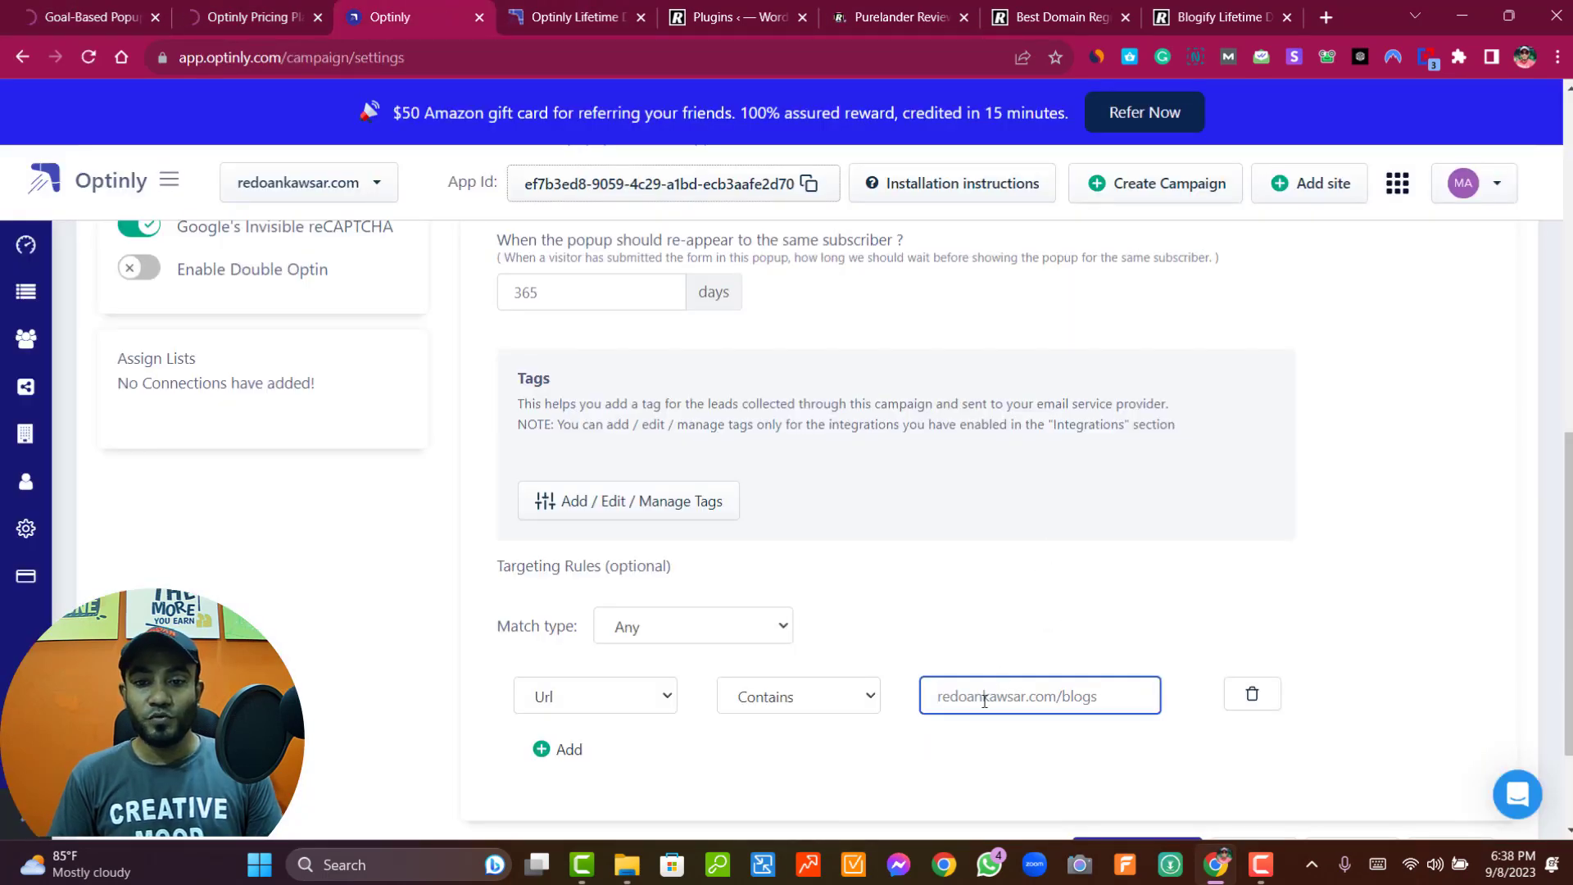
key("ctrl+v")
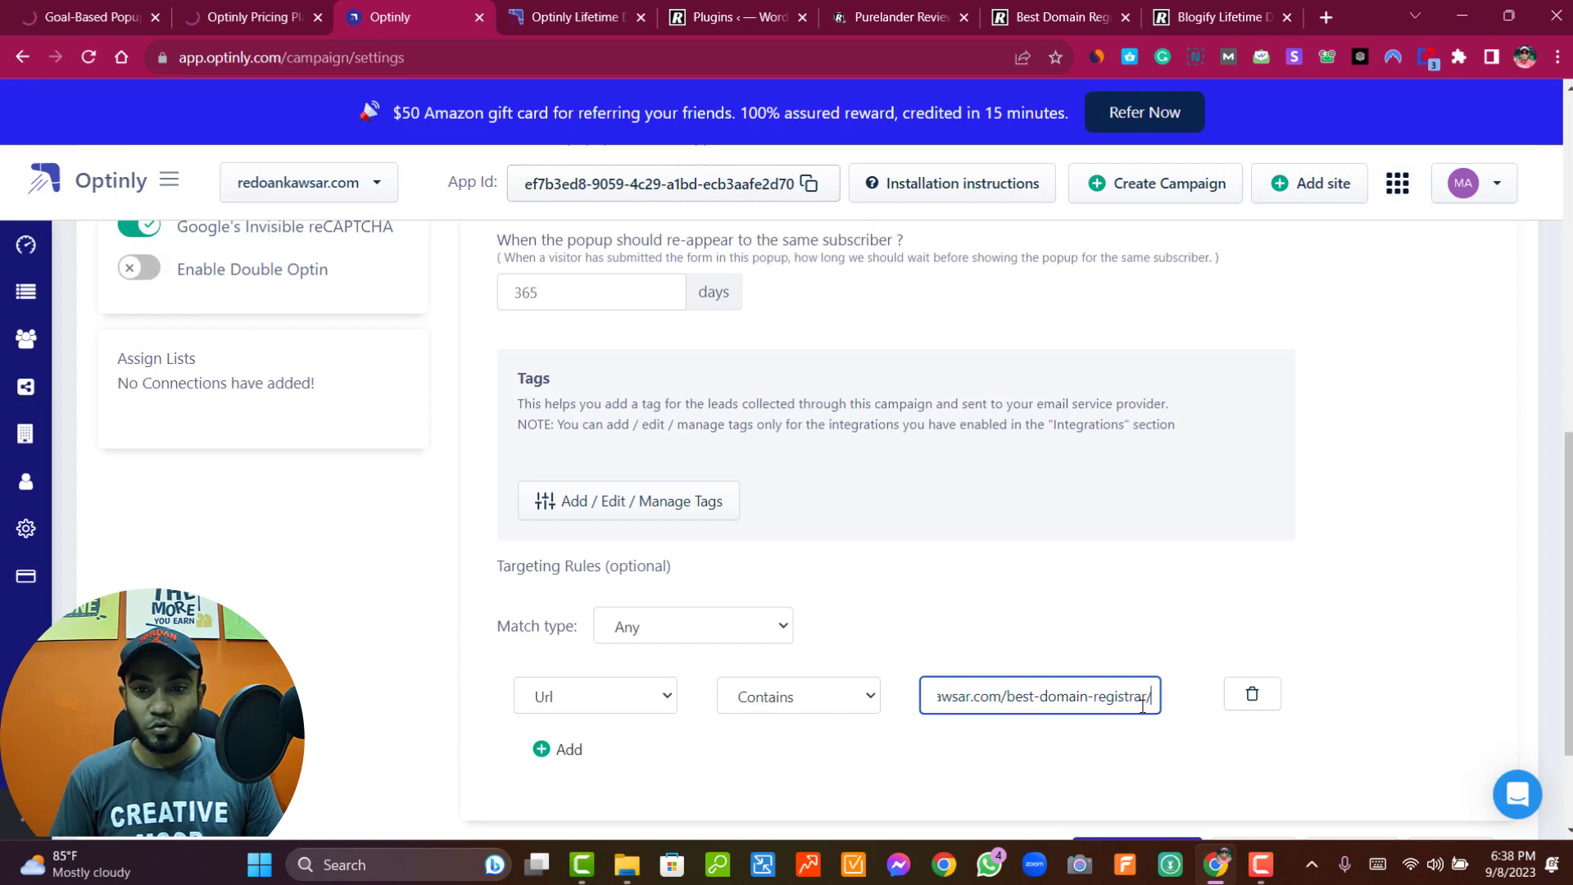
left_click_drag(1143, 704, 884, 698)
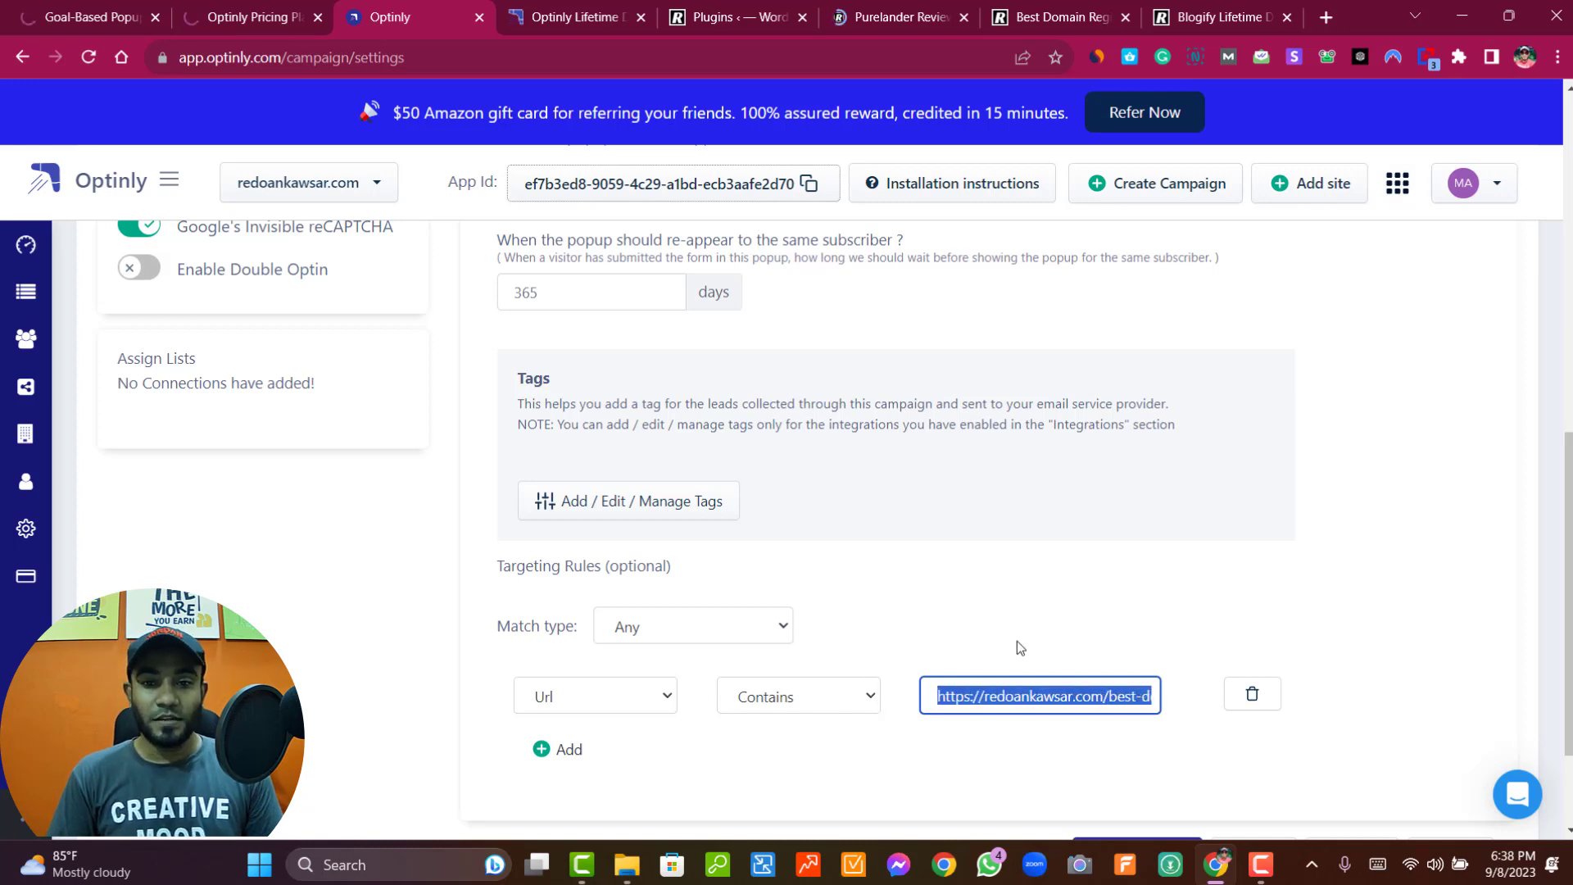
left_click(1082, 571)
- Review the campaign's display and targeting rules, and try to save the campaign and set it live
scroll(1042, 636, "up", 4)
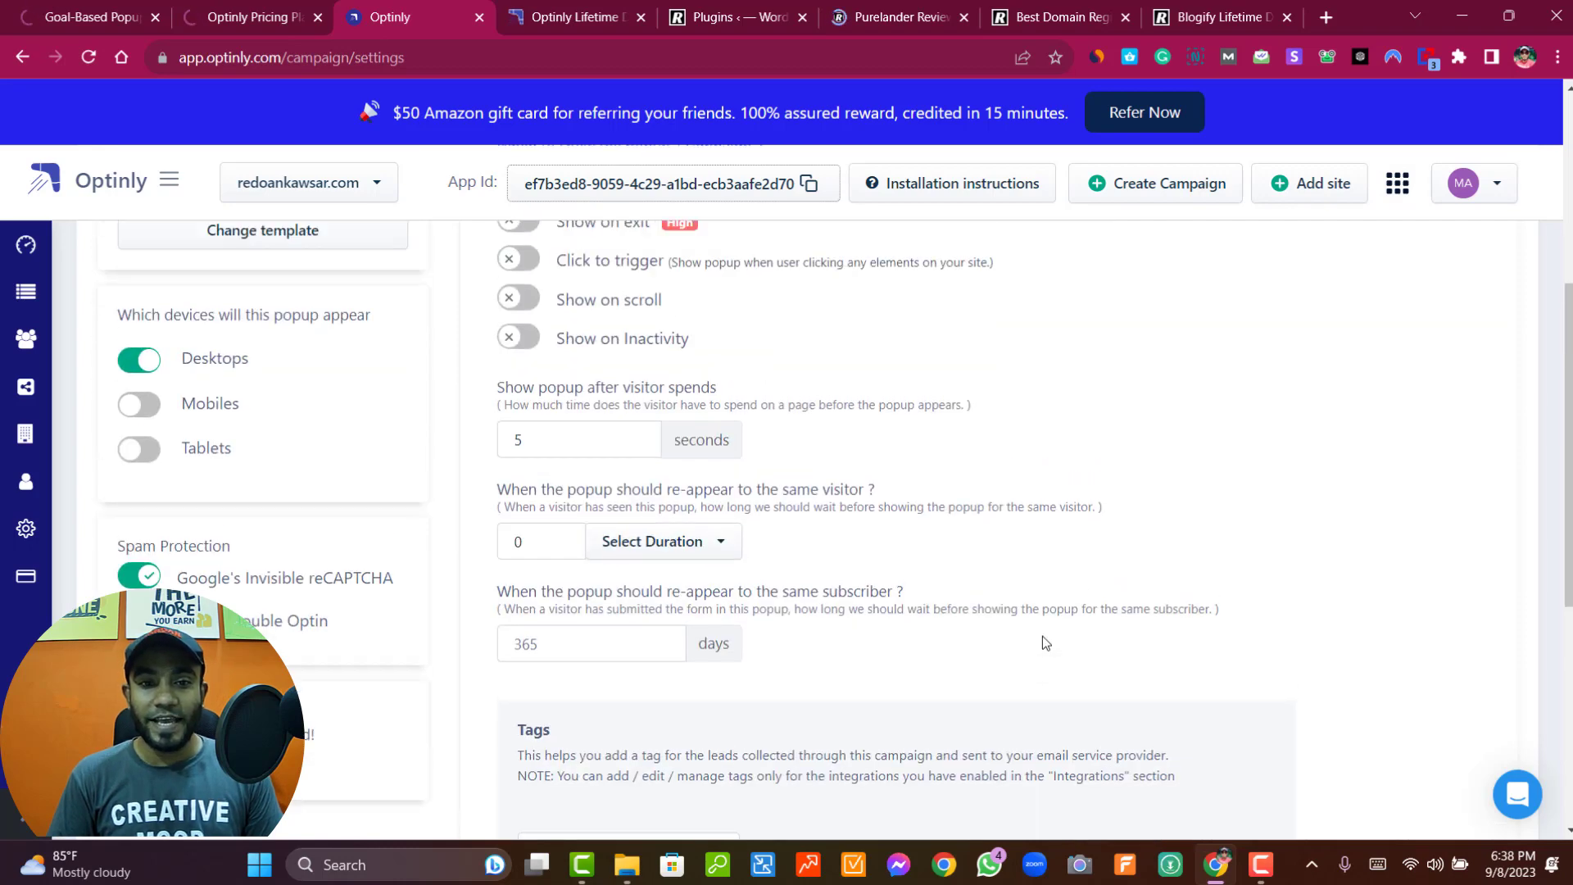
scroll(1042, 636, "up", 5)
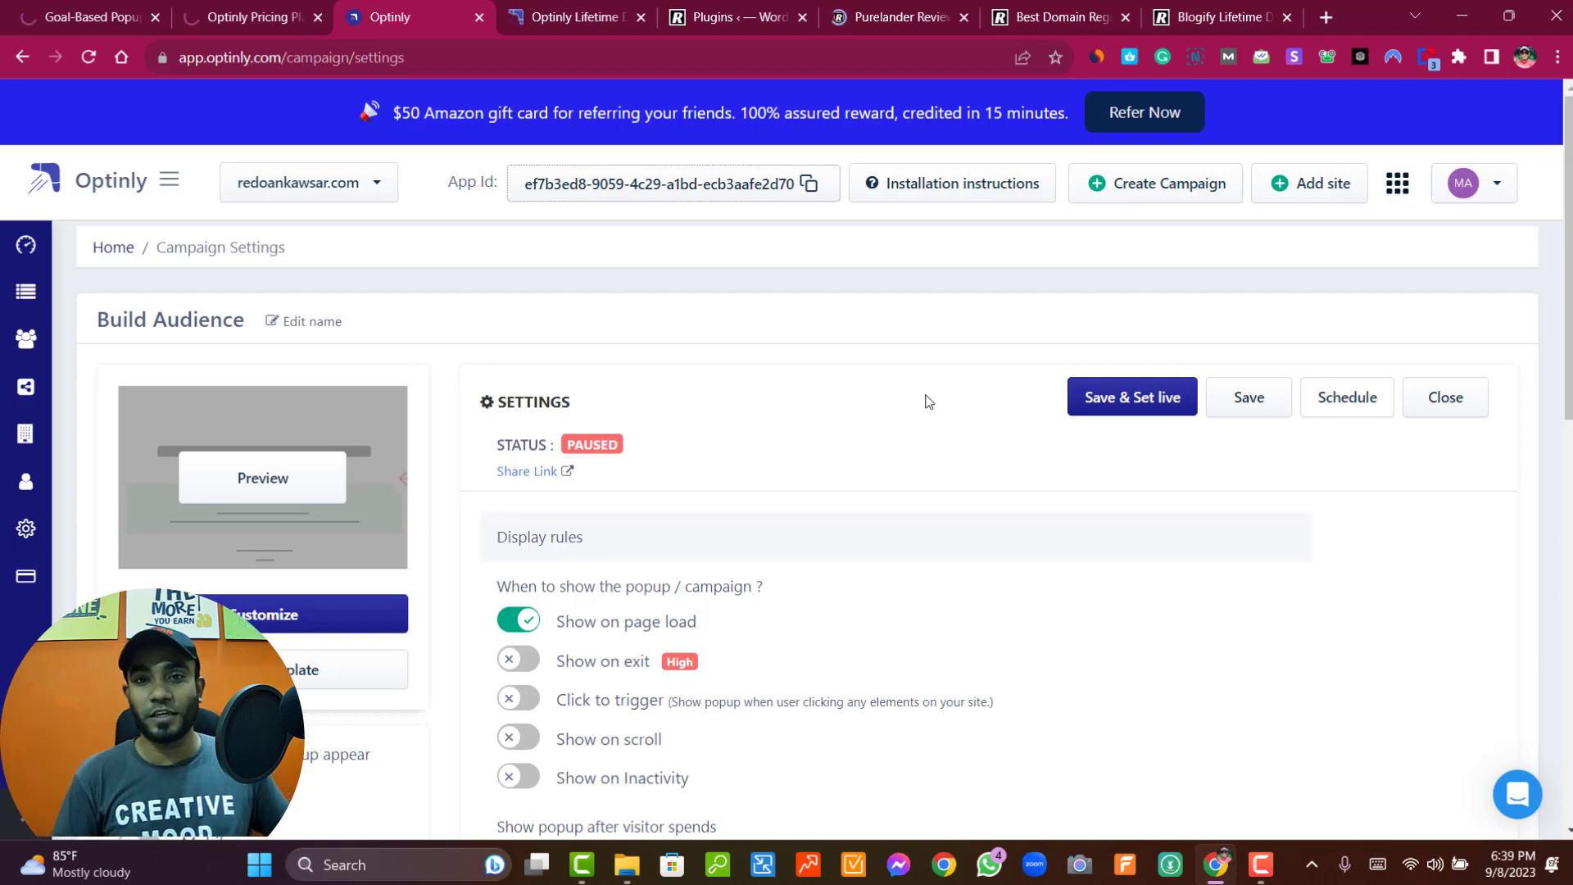
scroll(1183, 644, "down", 4)
scroll(1188, 651, "down", 1)
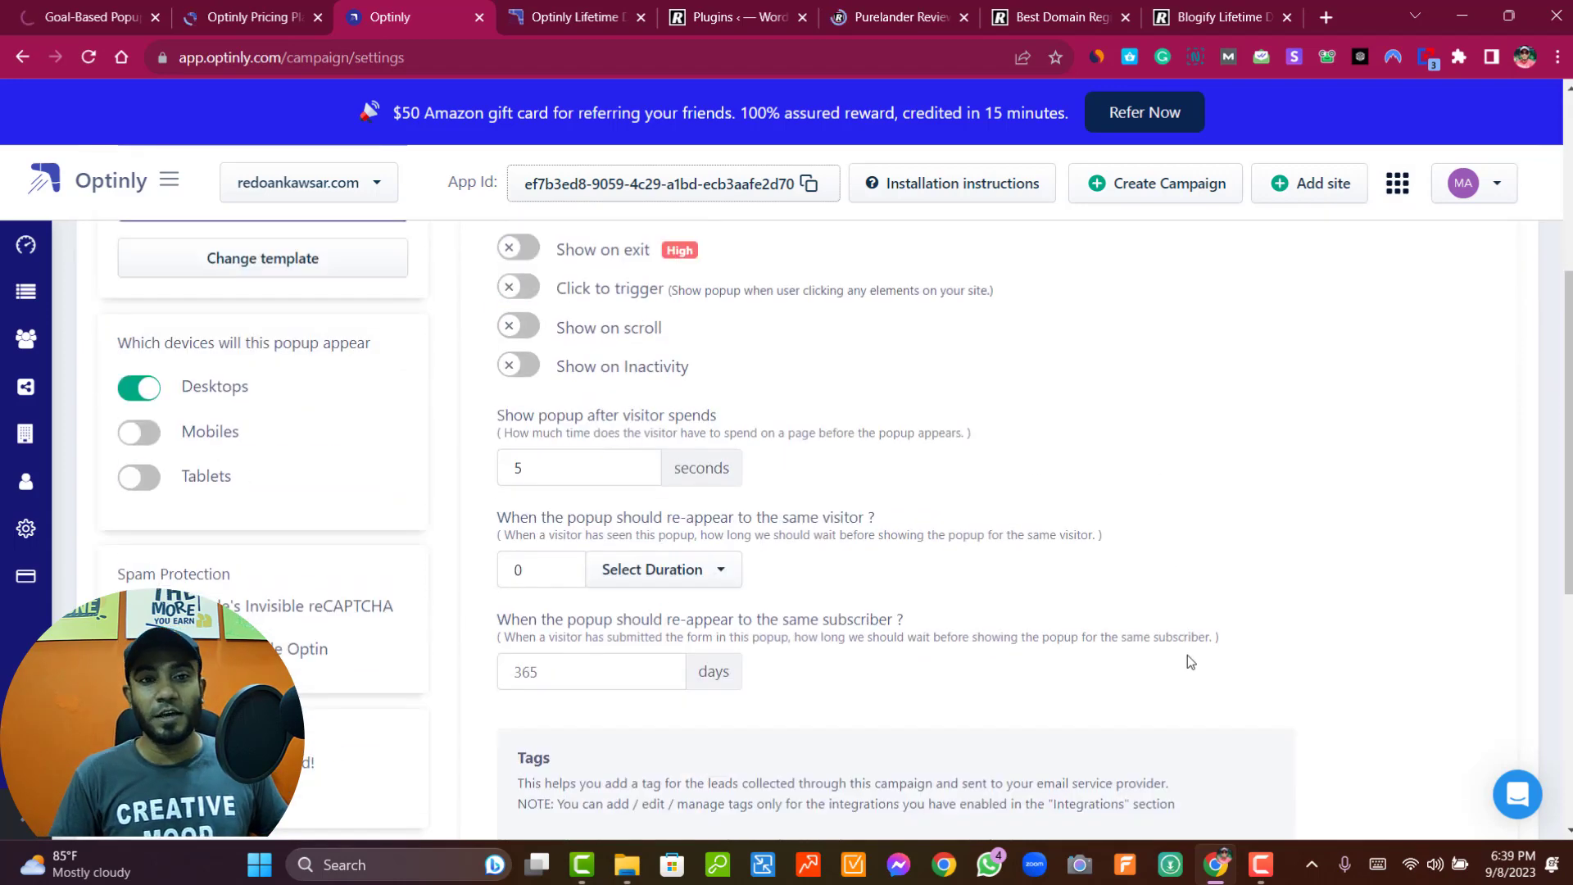
scroll(1188, 651, "up", 1)
scroll(1187, 652, "down", 8)
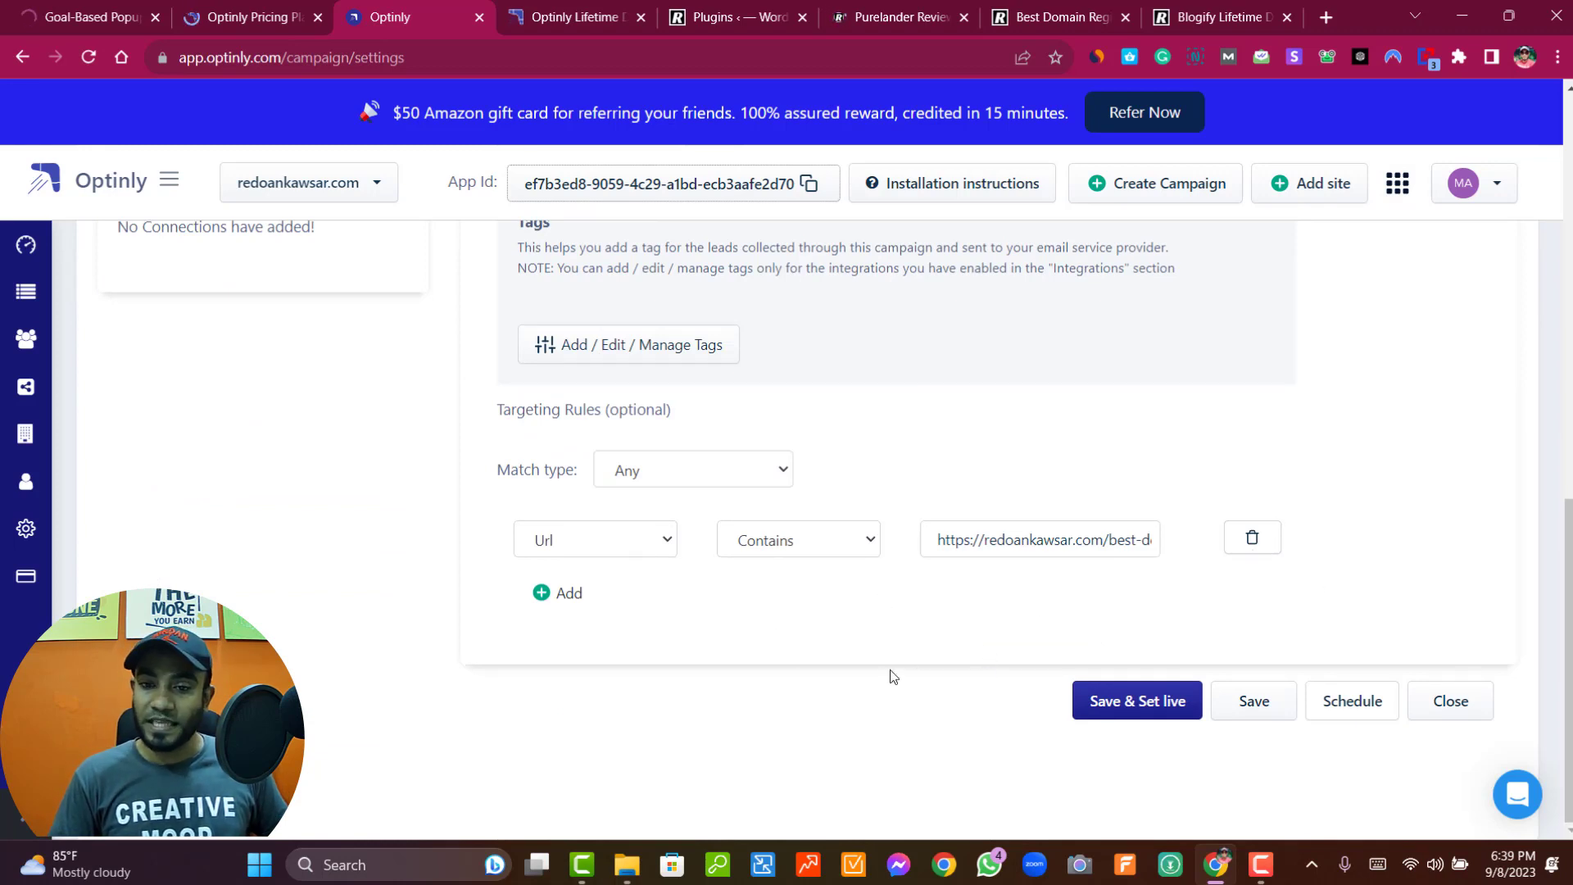
left_click(1133, 701)
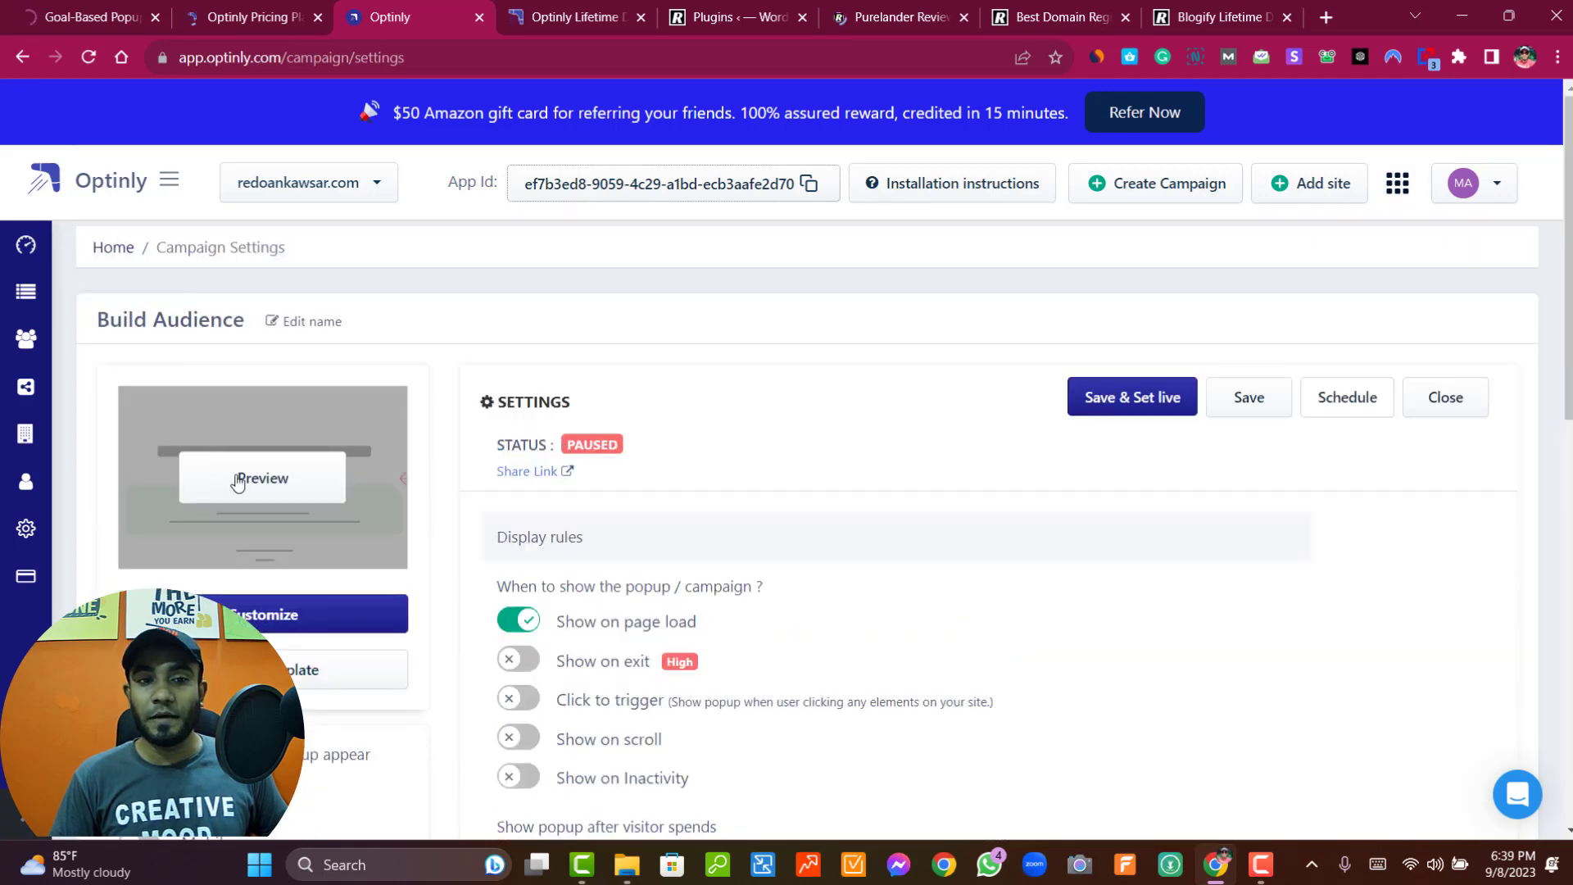
- Preview the Build Audience popup and examine its summer offer text and sign-up form
left_click(237, 481)
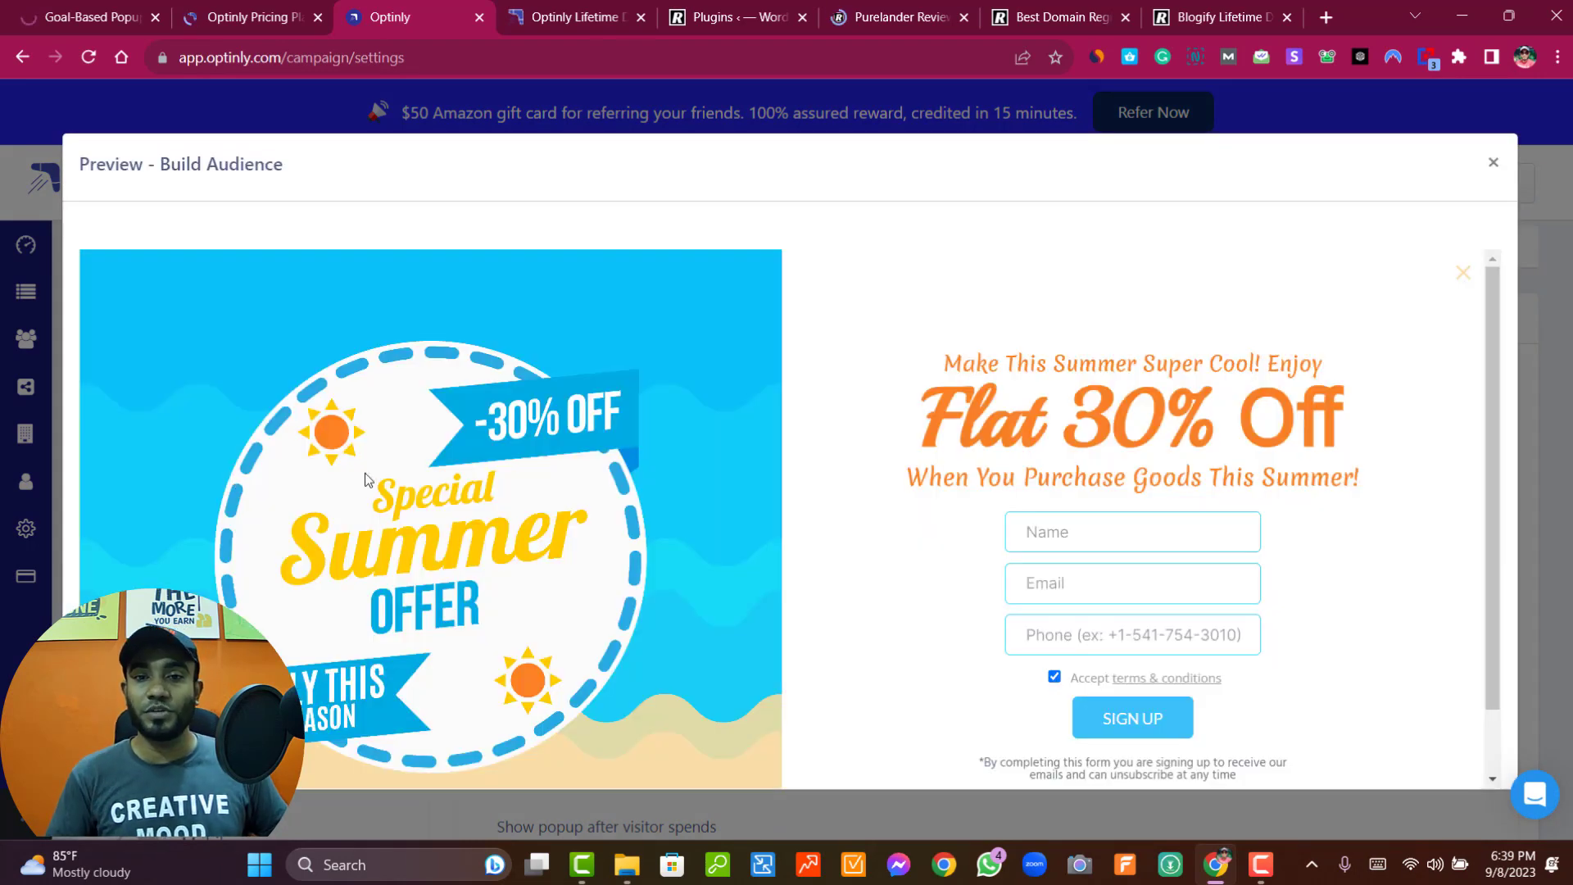
scroll(1059, 404, "down", 1)
scroll(1060, 404, "down", 1)
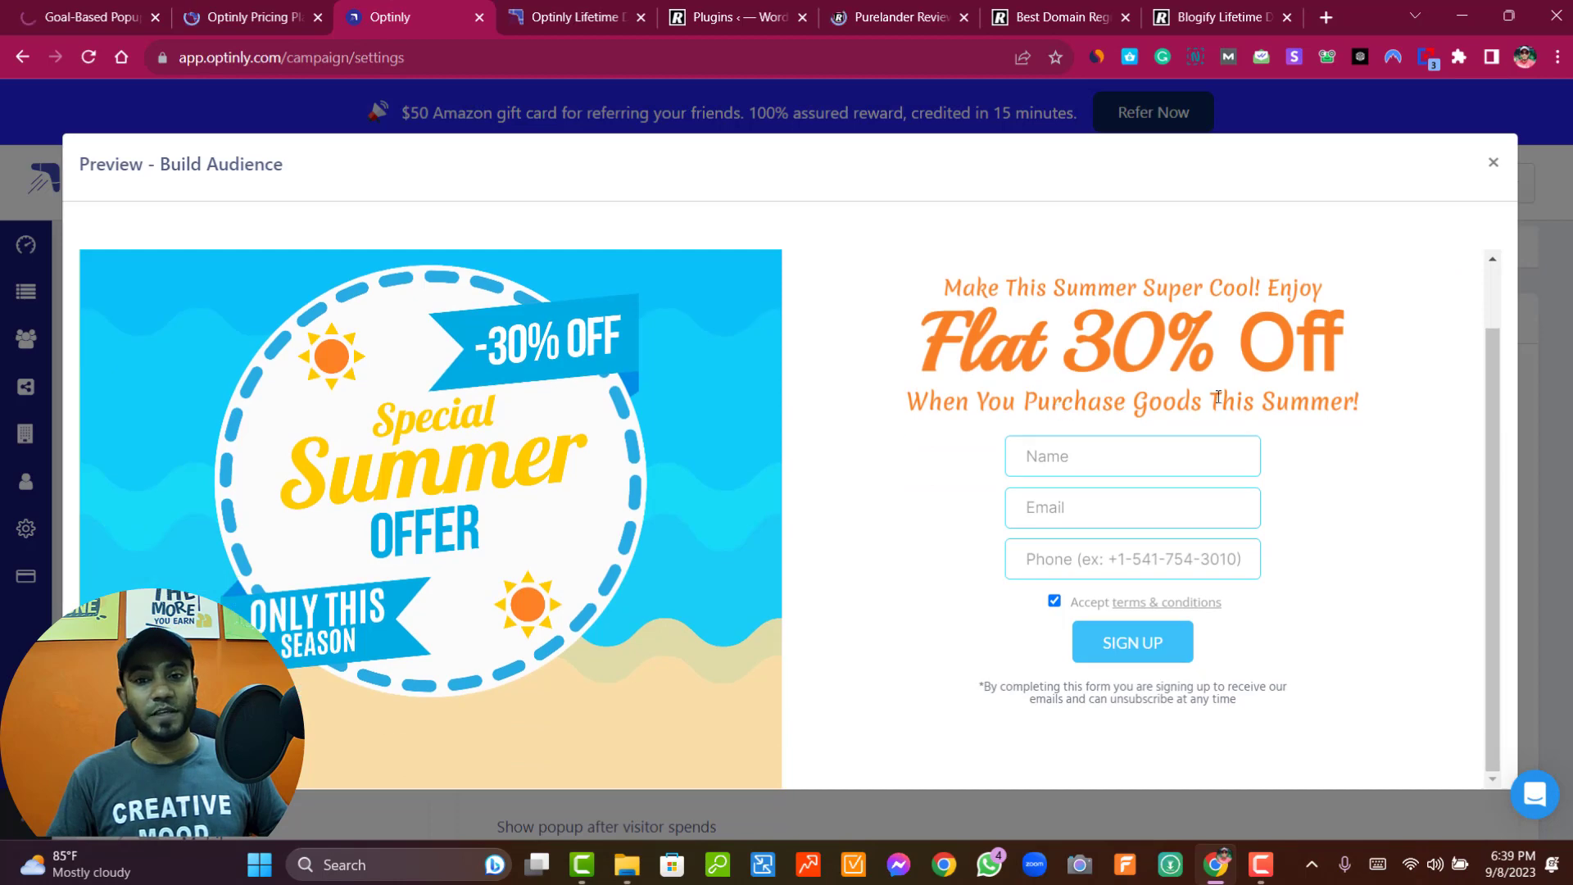
left_click_drag(908, 403, 1386, 410)
scroll(1387, 410, "up", 2)
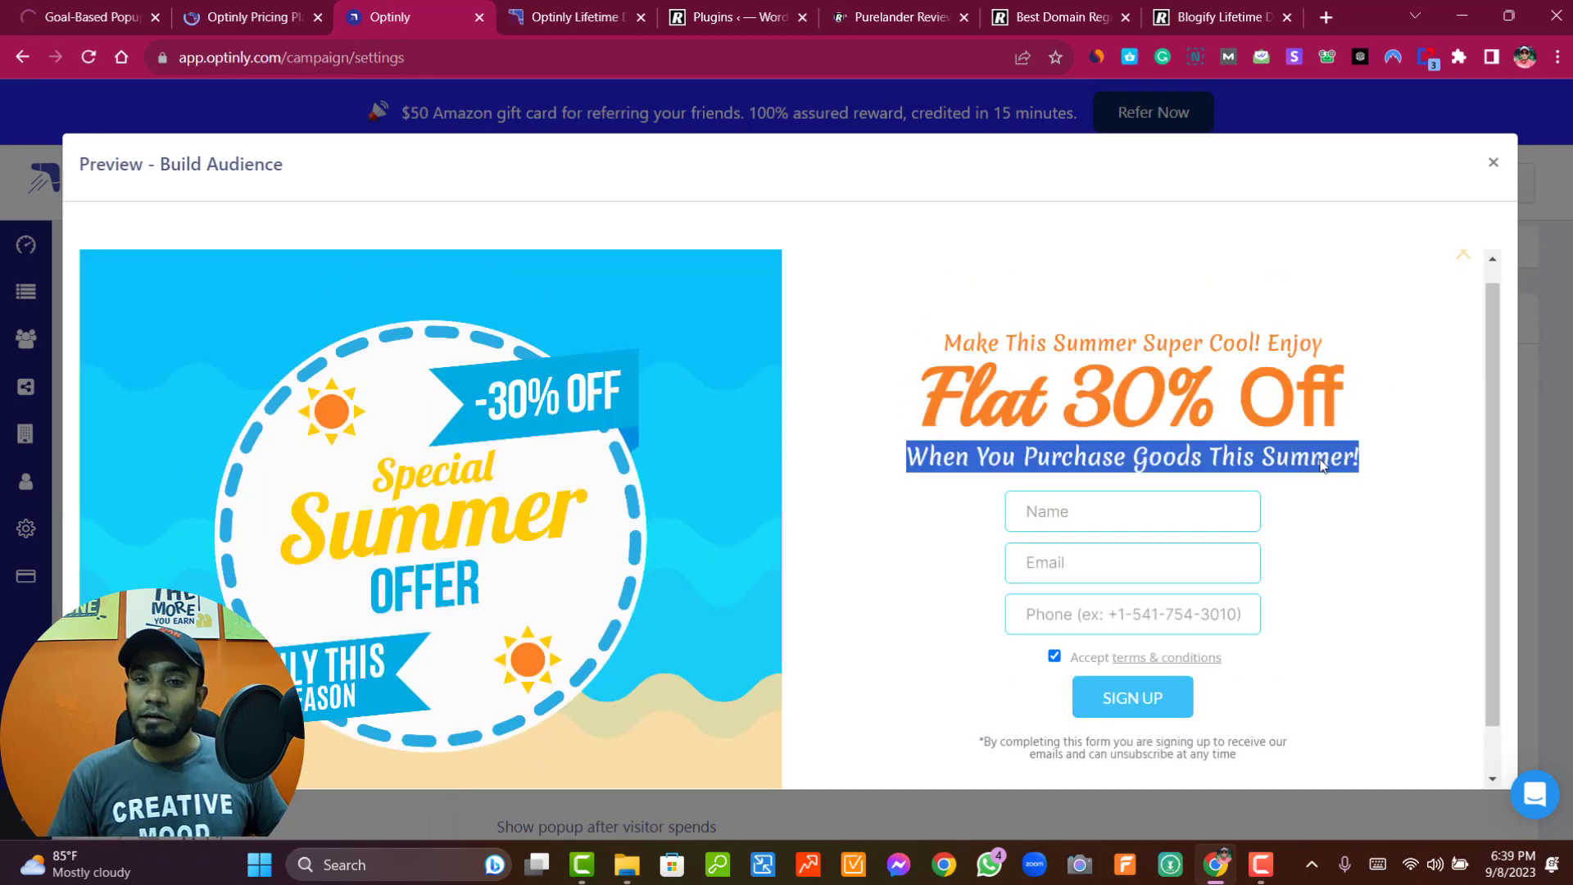